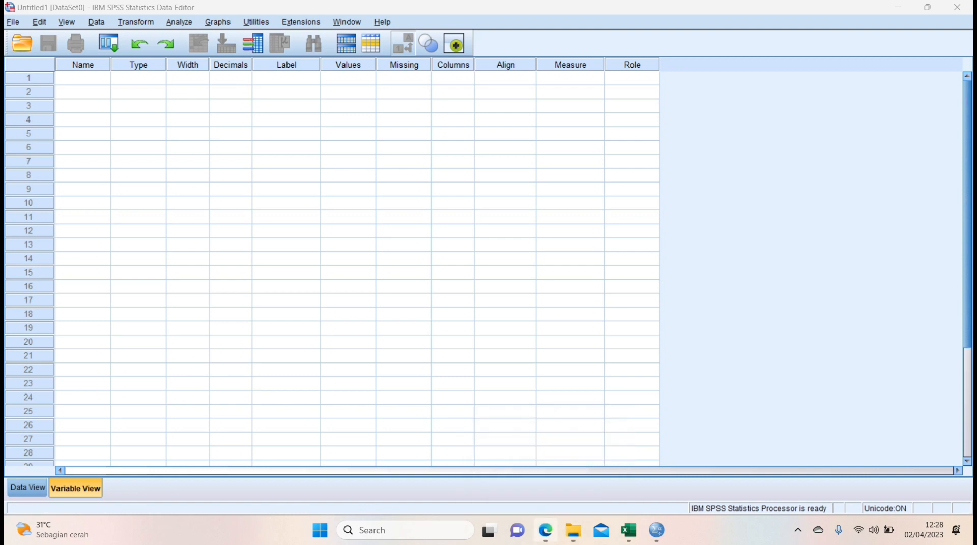
Review the LATIHAN 2 assignment in the PDF open in Edge, and return to the SPSS Data Editor.
{"action": "left_click", "coordinate": [545, 531]}
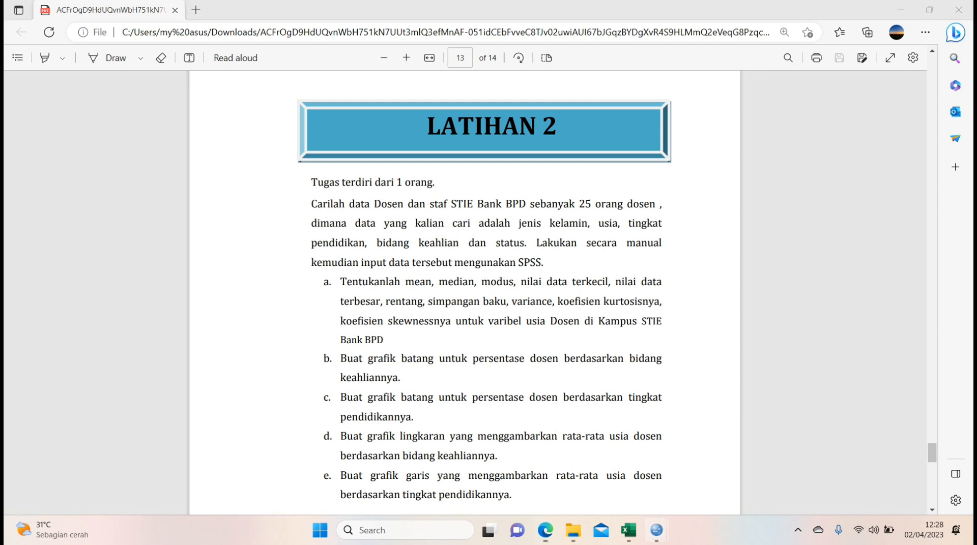
{"action": "mouse_move", "coordinate": [656, 531]}
{"action": "left_click", "coordinate": [590, 461]}
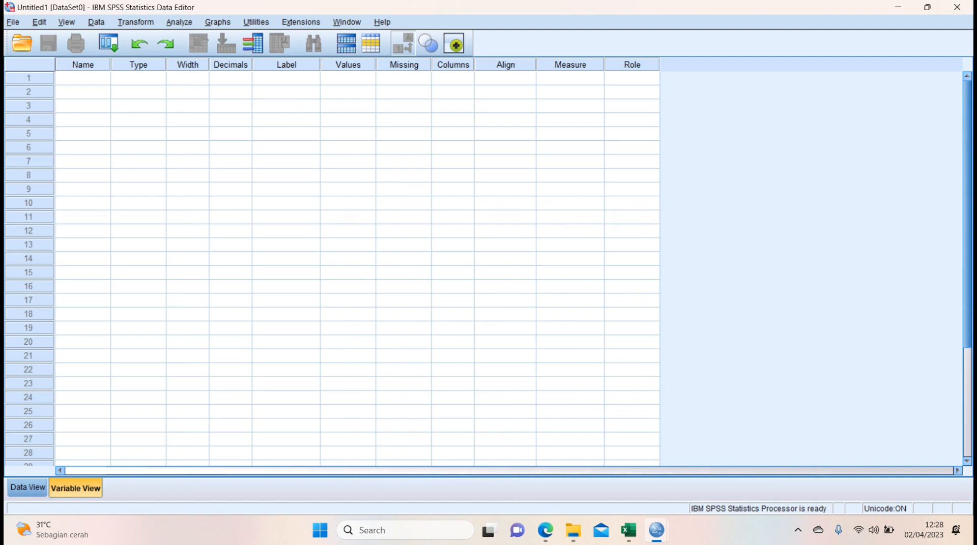
Place SPSS side by side with the DATA 25 DOSEN Excel workbook, check its Sheet3 and return to Sheet1.
{"action": "key", "text": "super+Left"}
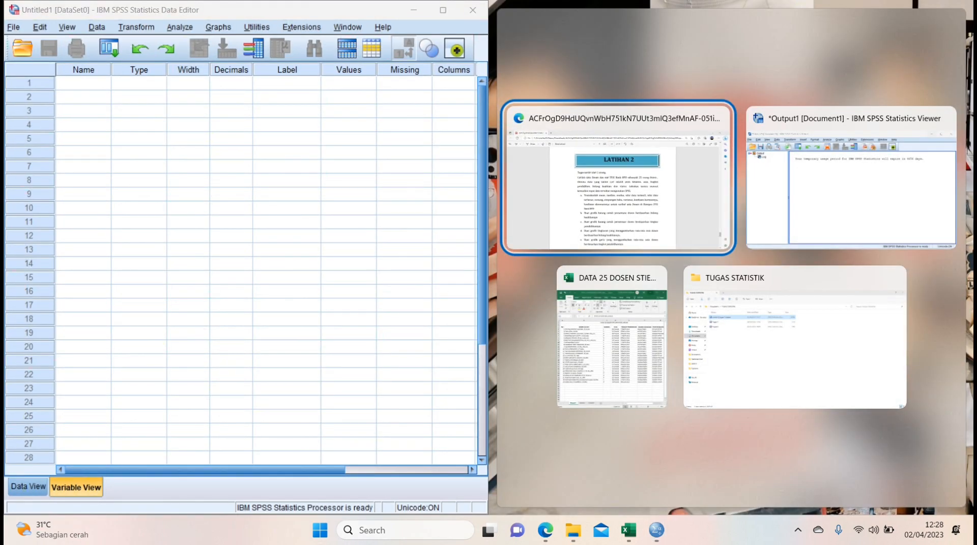
{"action": "left_click", "coordinate": [612, 346]}
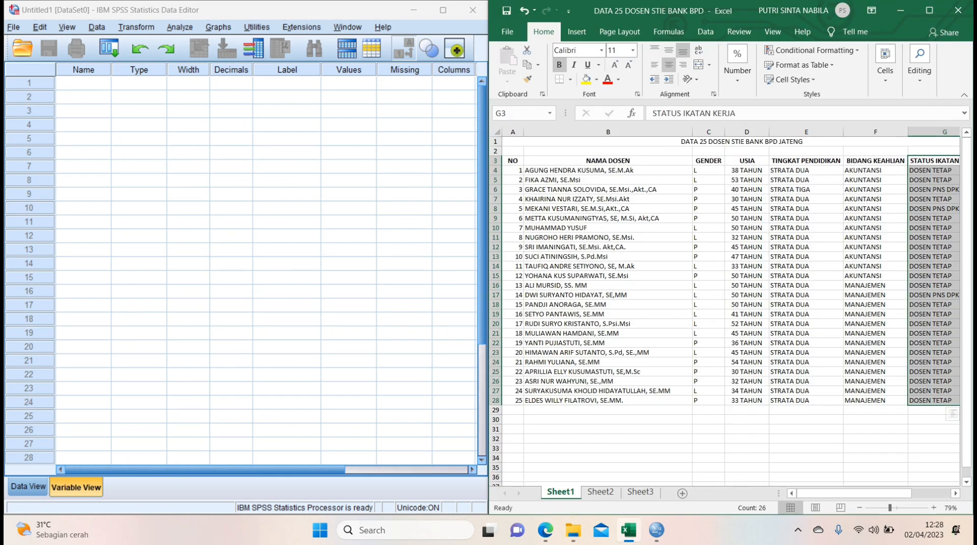
{"action": "mouse_move", "coordinate": [855, 494]}
{"action": "left_mouse_down"}
{"action": "mouse_move", "coordinate": [891, 494]}
{"action": "mouse_move", "coordinate": [854, 493]}
{"action": "left_mouse_up"}
{"action": "left_click", "coordinate": [640, 492]}
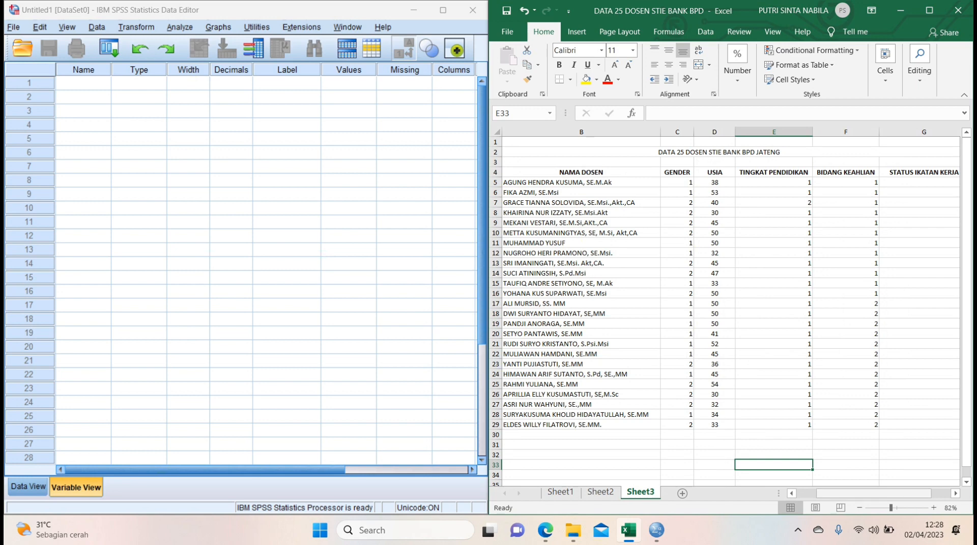
{"action": "left_click_drag", "start_coordinate": [873, 494], "coordinate": [855, 493]}
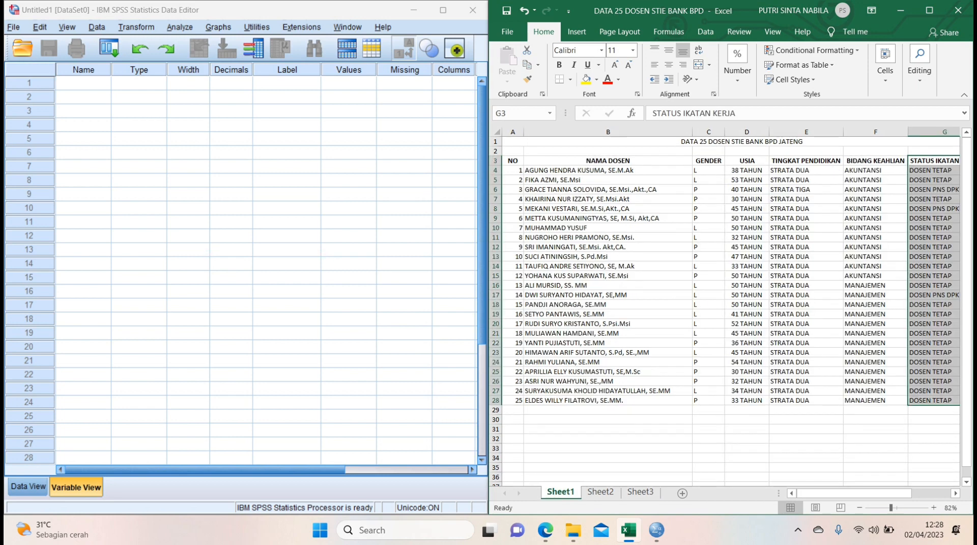
{"action": "left_click", "coordinate": [559, 492]}
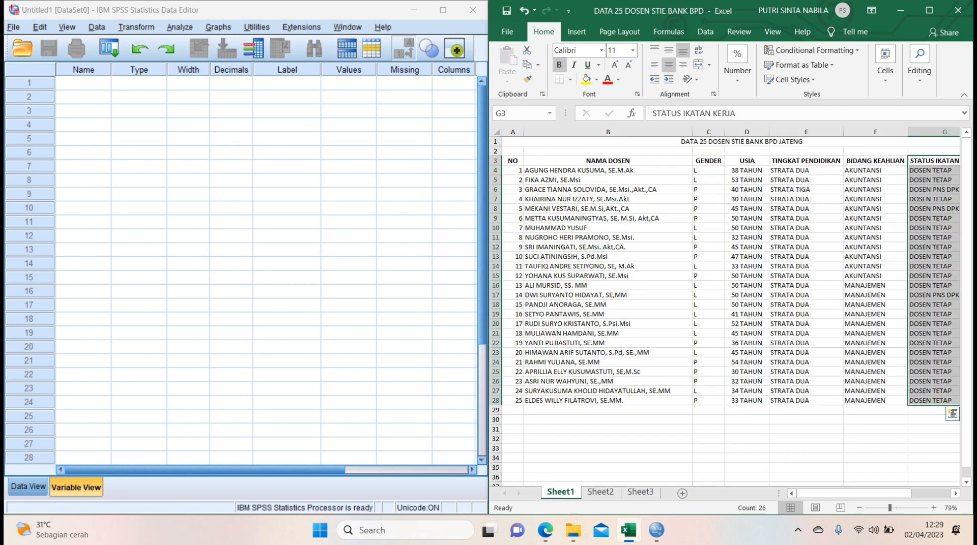
Define the first variable in SPSS with the name Nama_Dosen.
{"action": "left_click", "coordinate": [83, 83]}
{"action": "type", "text": "Na"}
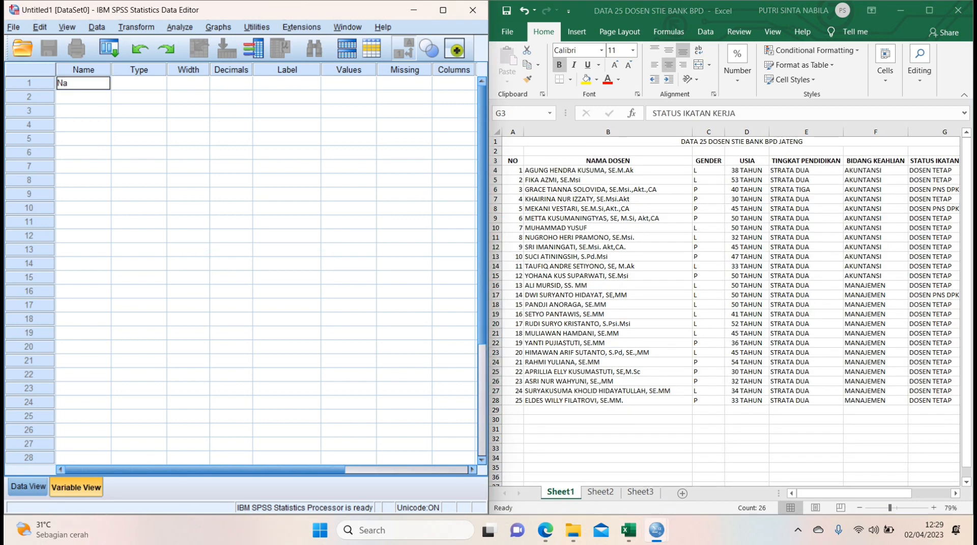
{"action": "type", "text": "ma_Dosen"}
{"action": "key", "text": "Return"}
Add two variables named Gender and Usia below Nama_Dosen.
{"action": "type", "text": "Ge"}
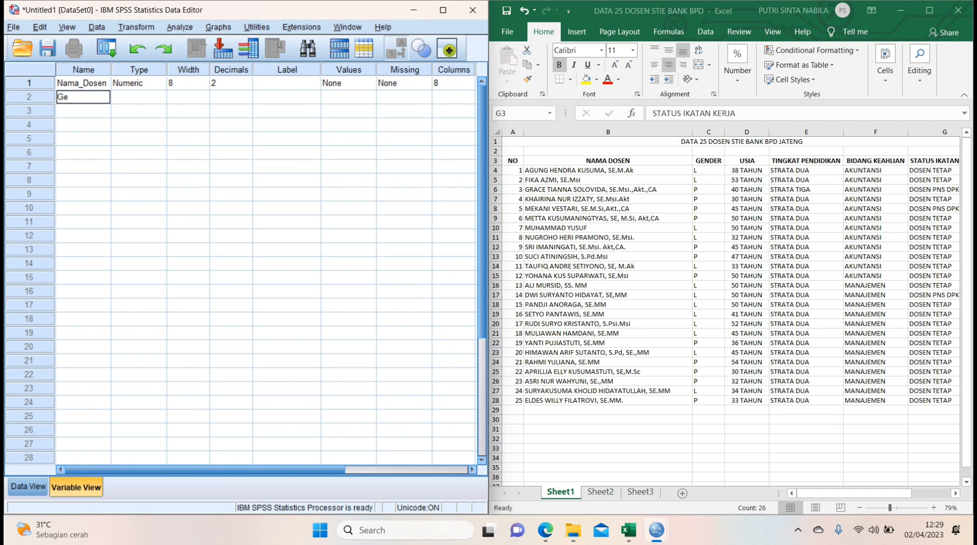
{"action": "type", "text": "nder"}
{"action": "key", "text": "Return"}
{"action": "type", "text": "U"}
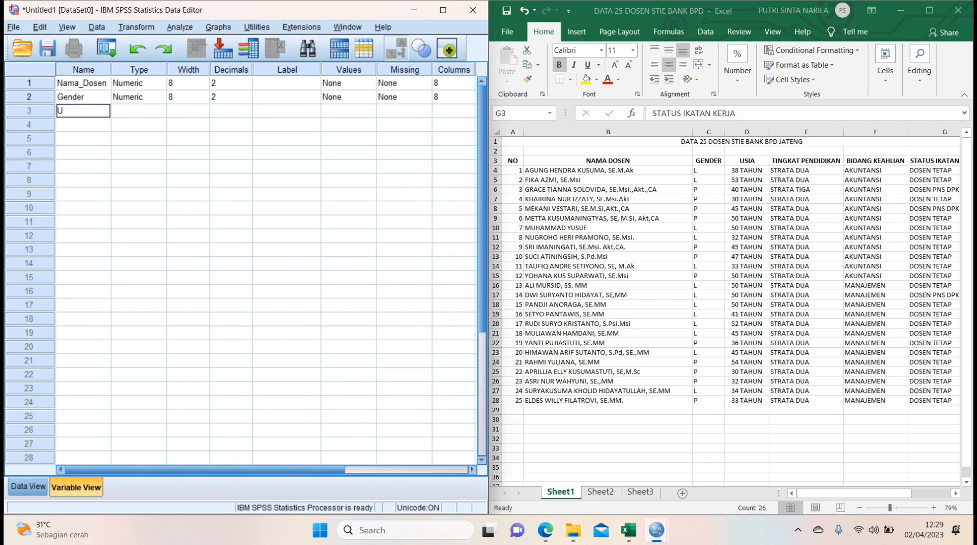
{"action": "type", "text": "sia"}
{"action": "key", "text": "Return"}
Add a fourth variable named Tingkat_Pendidikan.
{"action": "type", "text": "Tingkat_"}
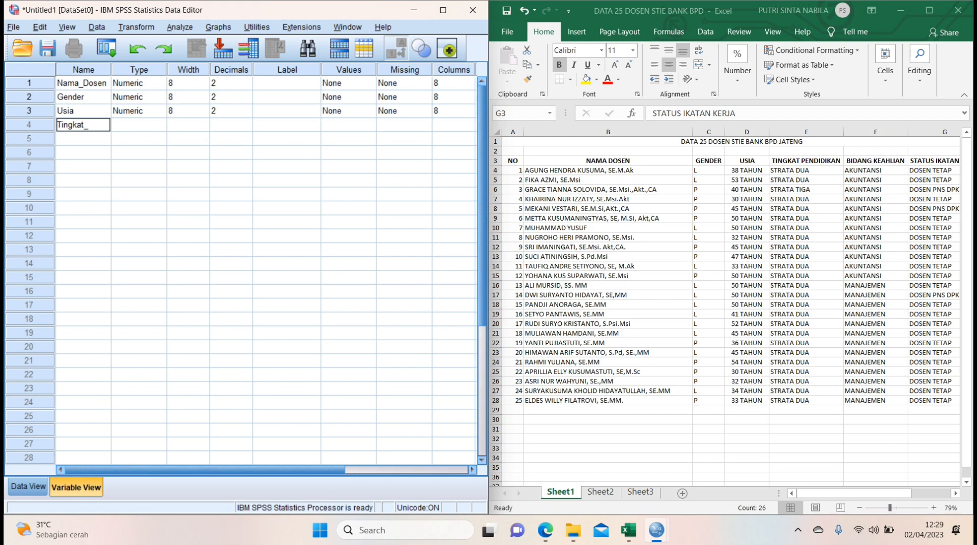
{"action": "type", "text": "Pendidikan"}
{"action": "key", "text": "Return"}
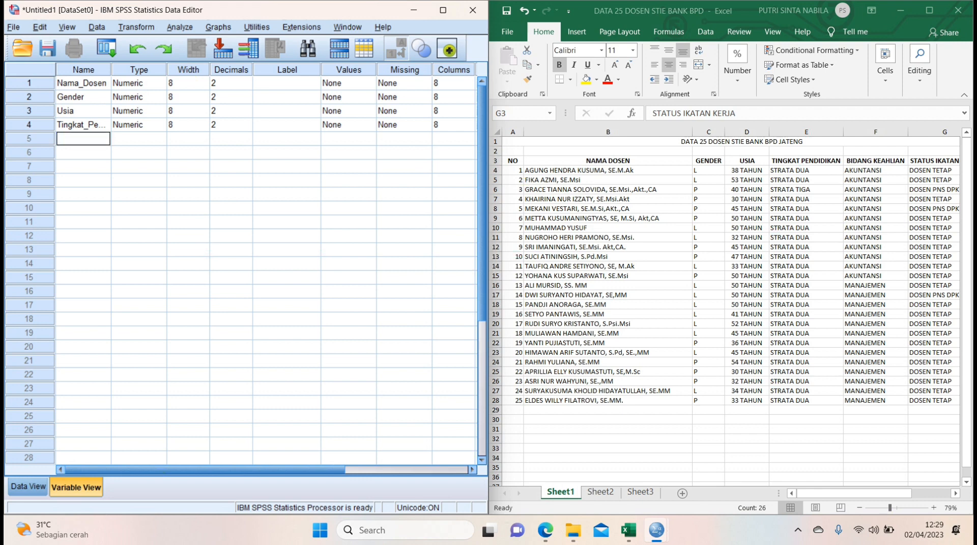
Add a fifth variable named Bidang_Keahlian.
{"action": "type", "text": "Bidang"}
{"action": "type", "text": "_Keahli"}
{"action": "type", "text": "an"}
{"action": "key", "text": "Return"}
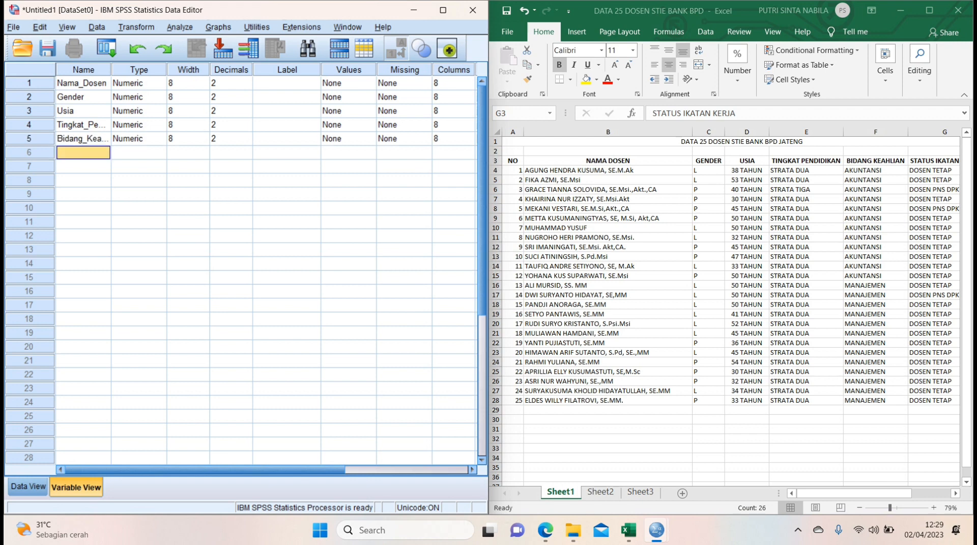
Add a sixth variable named Status_Ikatan.
{"action": "type", "text": "Stat"}
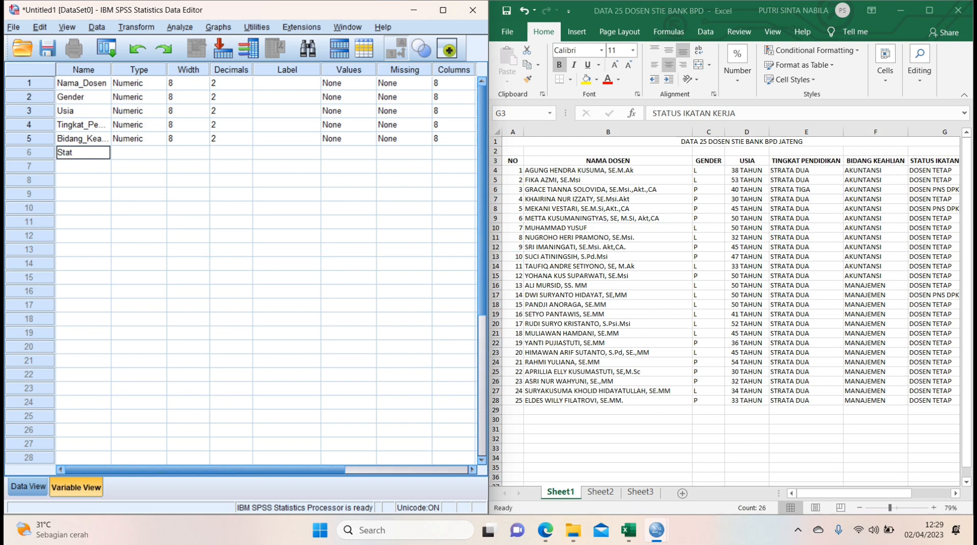
{"action": "type", "text": "us_Ikatan"}
{"action": "key", "text": "Return"}
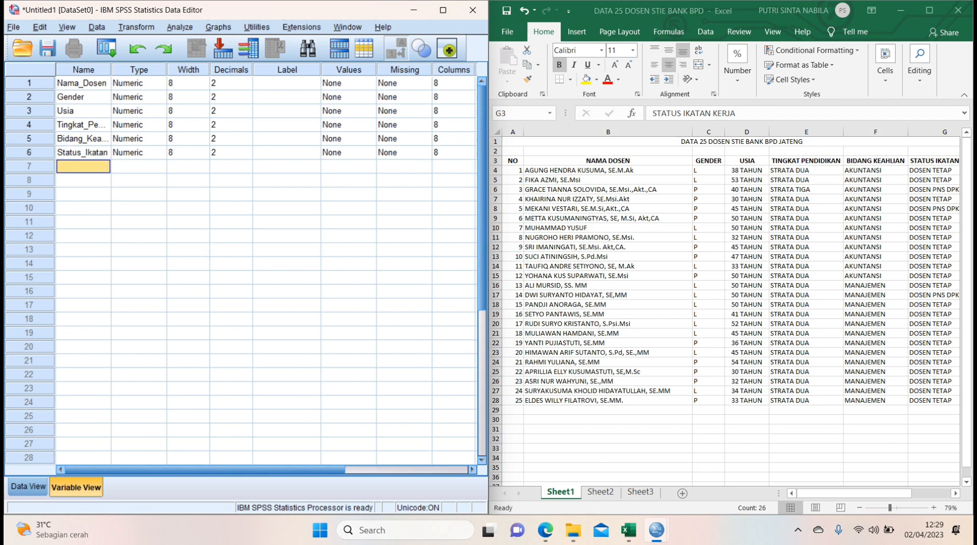
Change the type of the Nama_Dosen variable to String.
{"action": "left_click", "coordinate": [135, 84]}
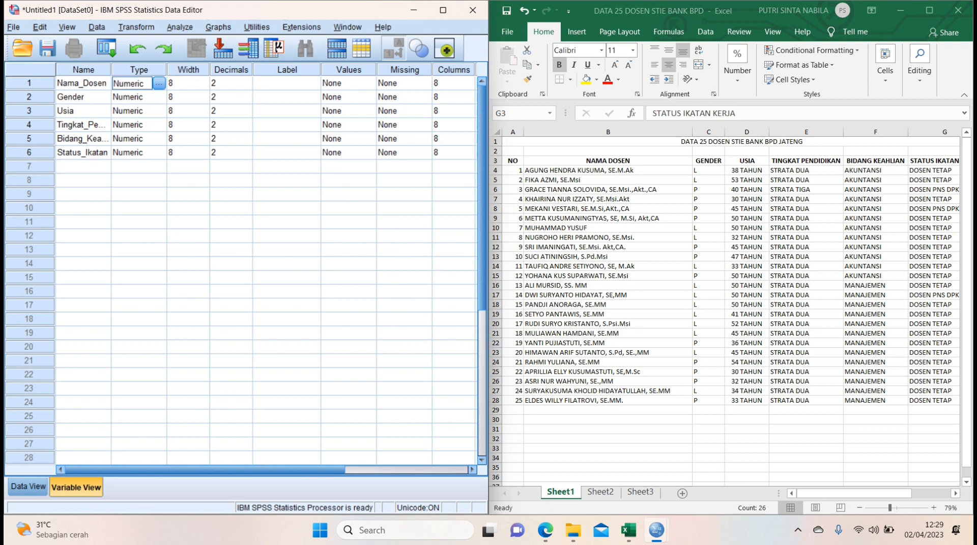
{"action": "left_click", "coordinate": [159, 84]}
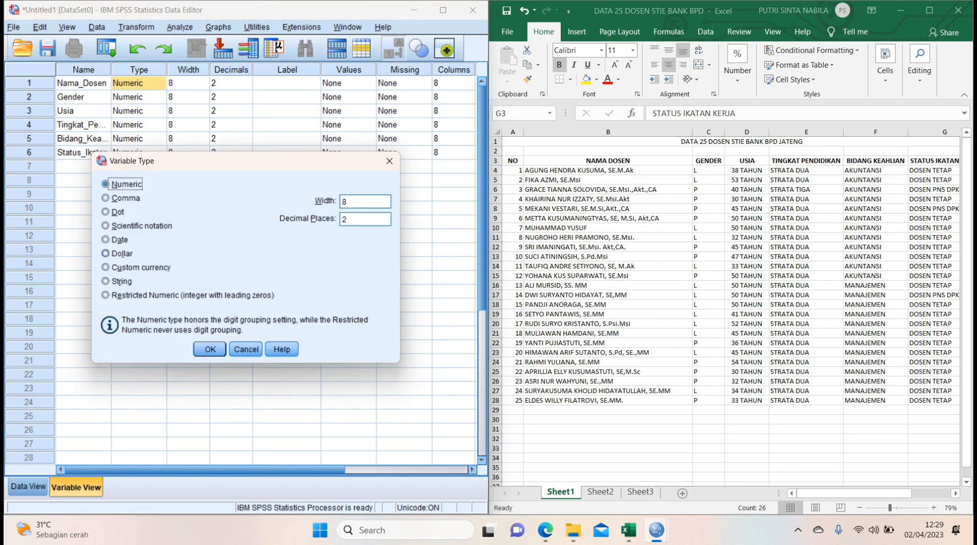
{"action": "left_click", "coordinate": [106, 281]}
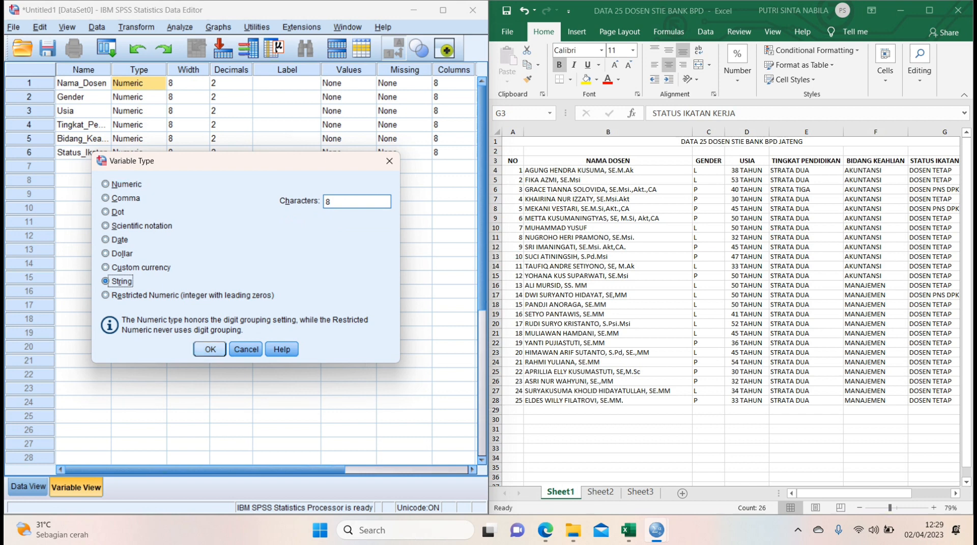
{"action": "key", "text": "Return"}
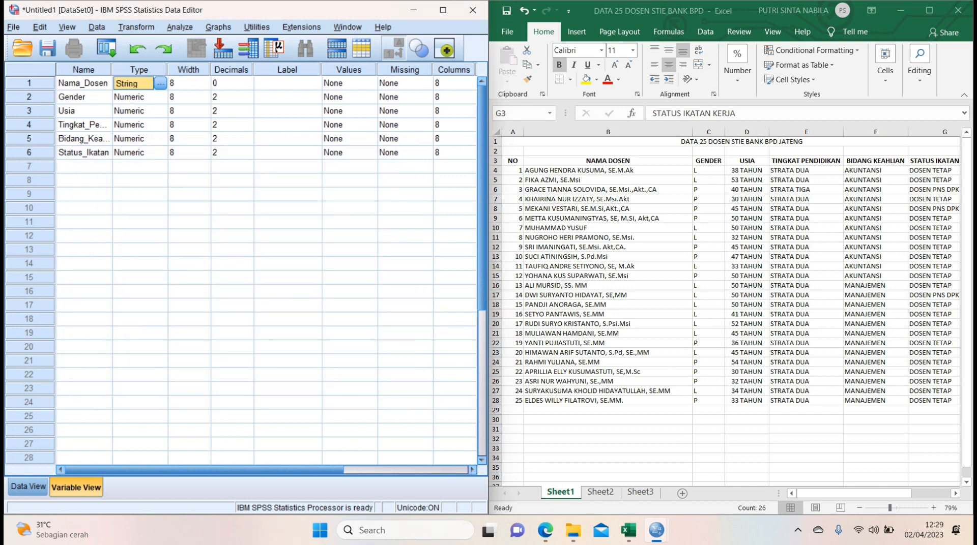
{"action": "left_click", "coordinate": [185, 83]}
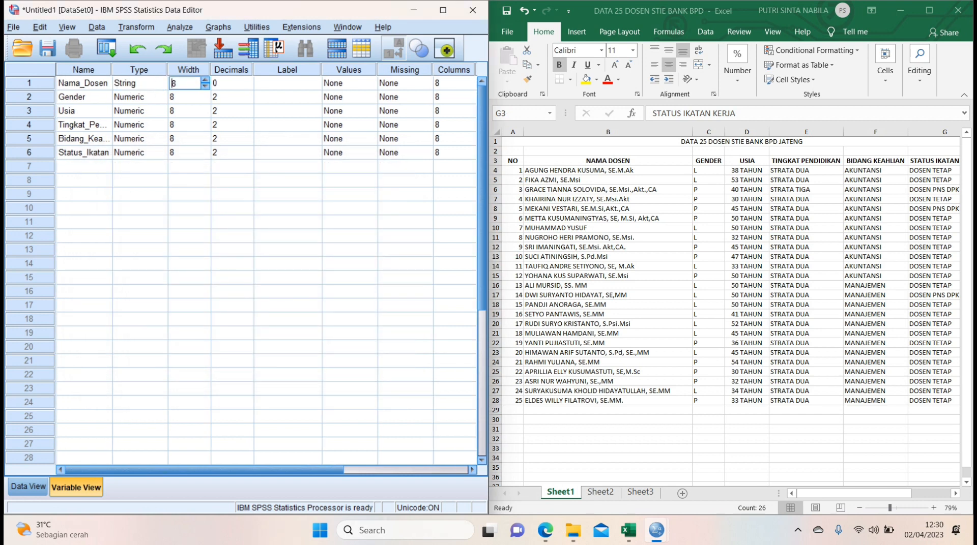
Set the Usia variable to 0 decimal places and change the Gender variable's type to String.
{"action": "left_click", "coordinate": [133, 111]}
{"action": "left_click", "coordinate": [160, 111]}
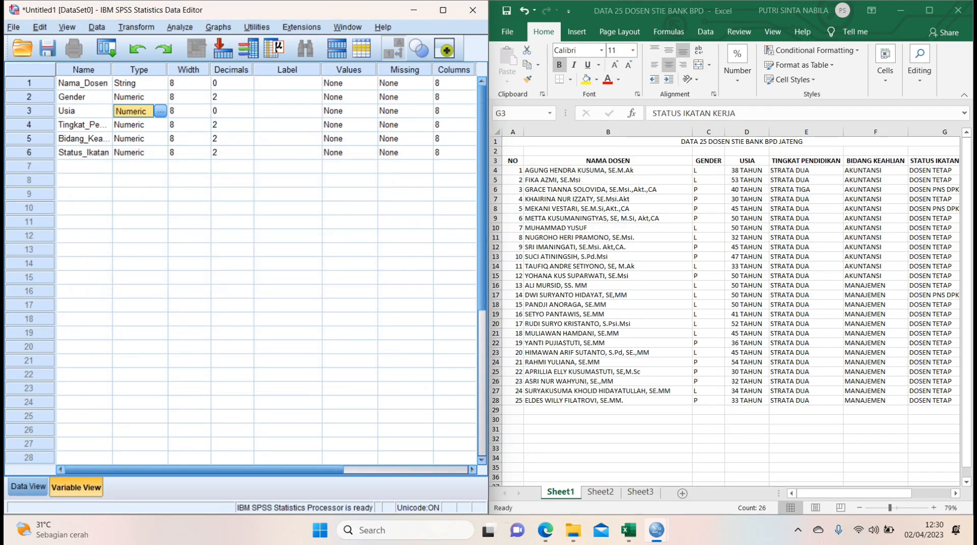
{"action": "left_click", "coordinate": [159, 97]}
{"action": "left_click", "coordinate": [160, 97]}
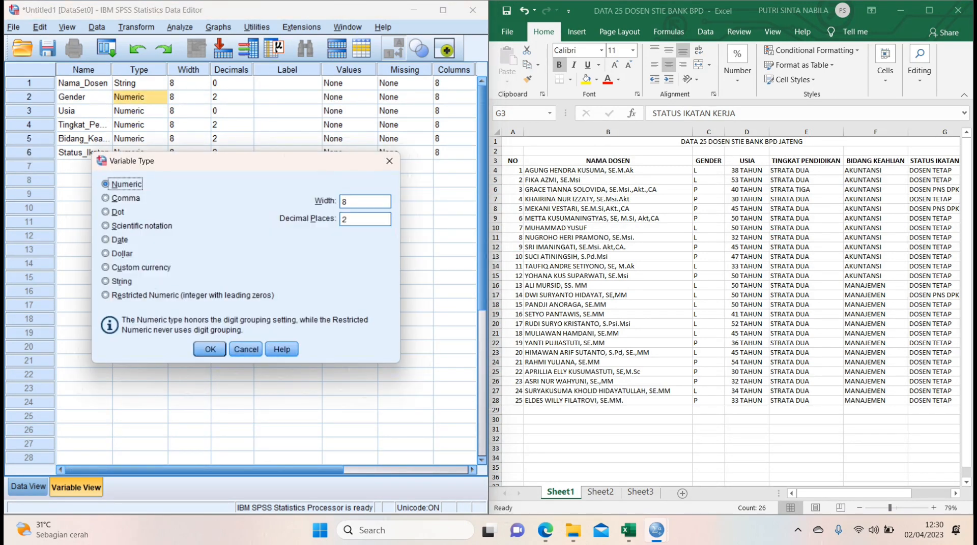
{"action": "left_click", "coordinate": [120, 281]}
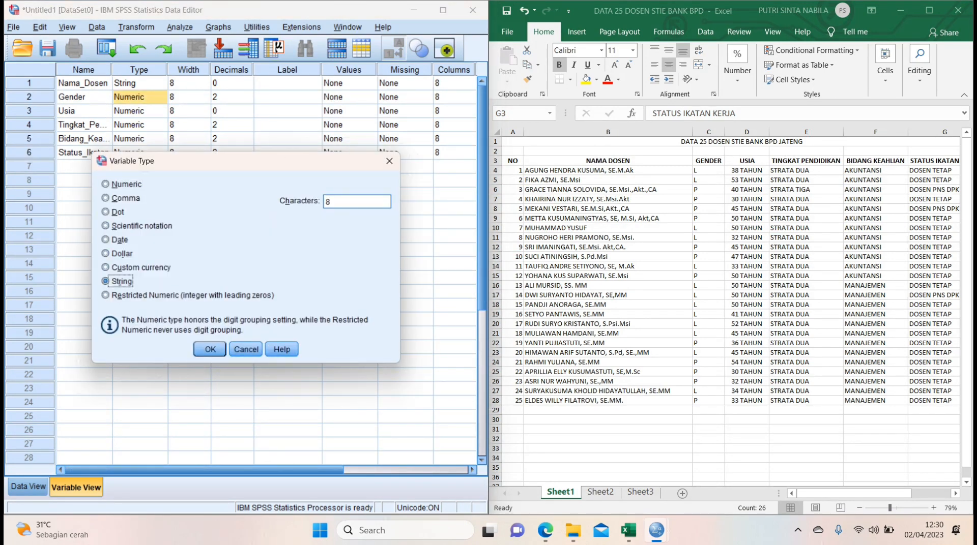
{"action": "left_click", "coordinate": [211, 350]}
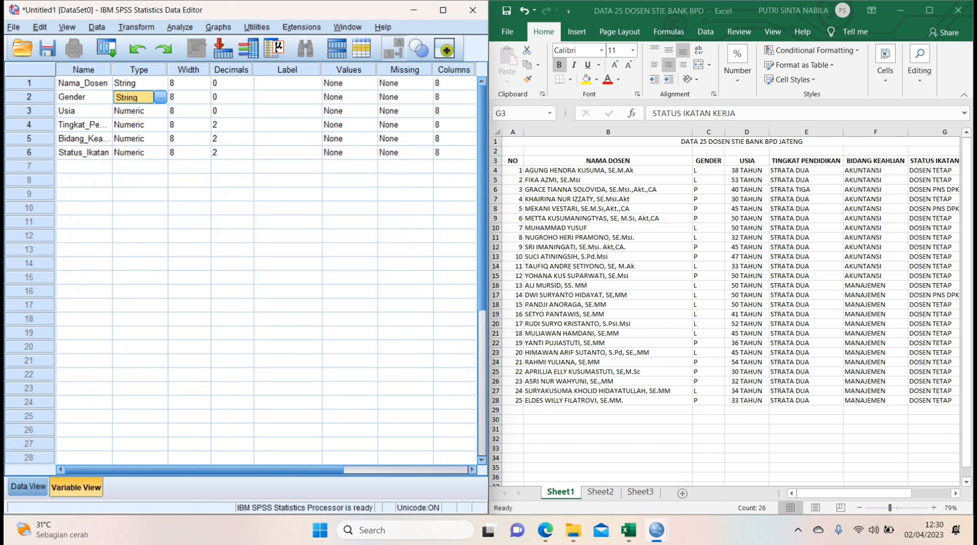
Check the variable type settings of Usia and accept them as Numeric with 0 decimal places.
{"action": "left_click", "coordinate": [159, 111]}
{"action": "left_click", "coordinate": [160, 111]}
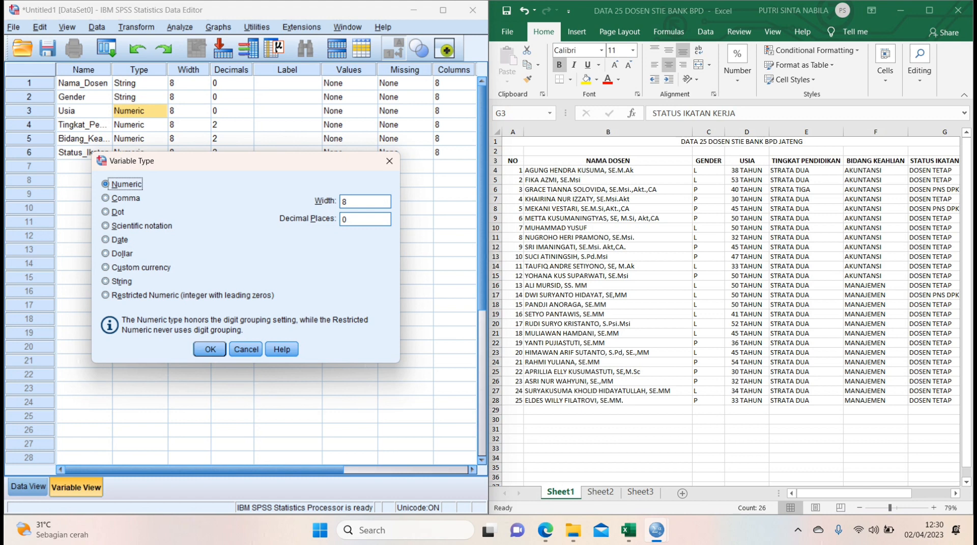
{"action": "left_click", "coordinate": [210, 350]}
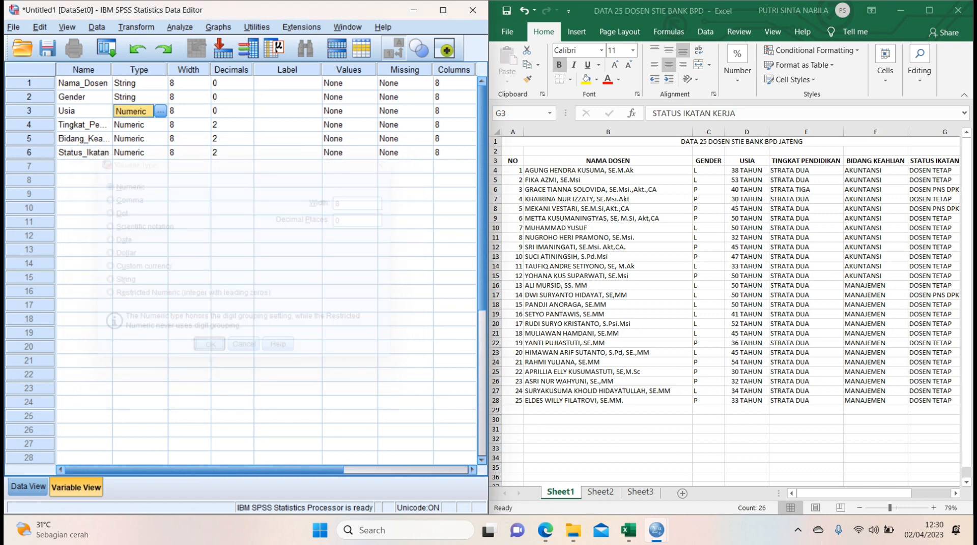
Change the type of the Tingkat_Pendidikan variable to String.
{"action": "left_click", "coordinate": [160, 125]}
{"action": "left_click", "coordinate": [161, 125]}
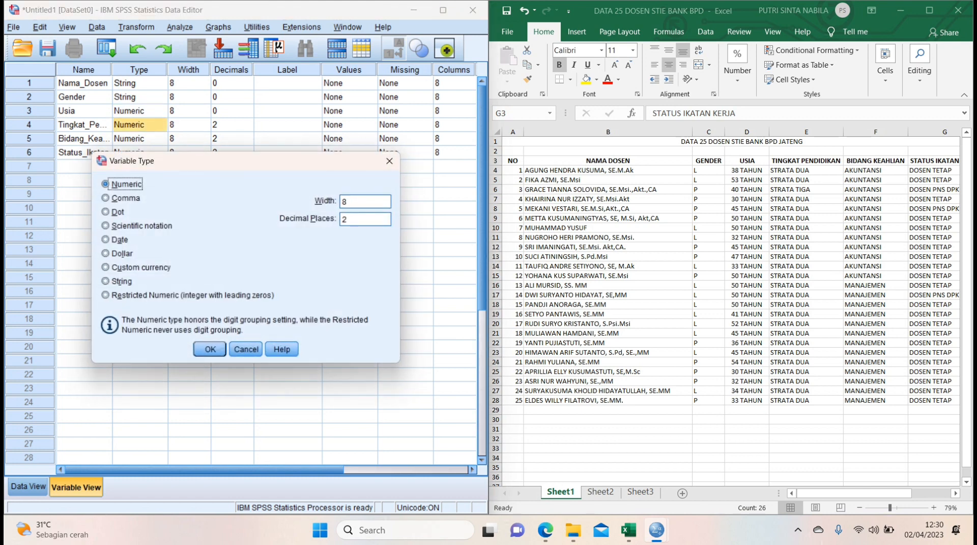
{"action": "left_click", "coordinate": [105, 281]}
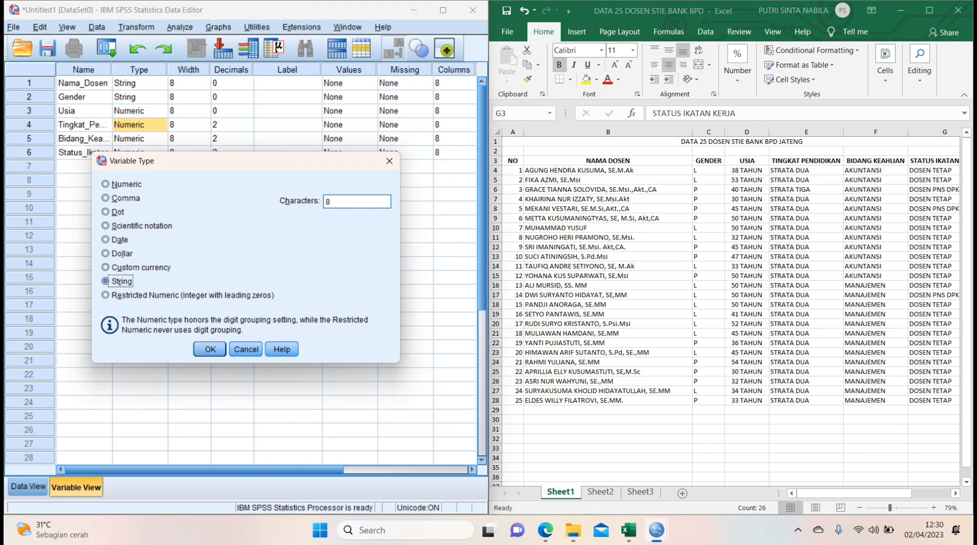
{"action": "left_click", "coordinate": [210, 349]}
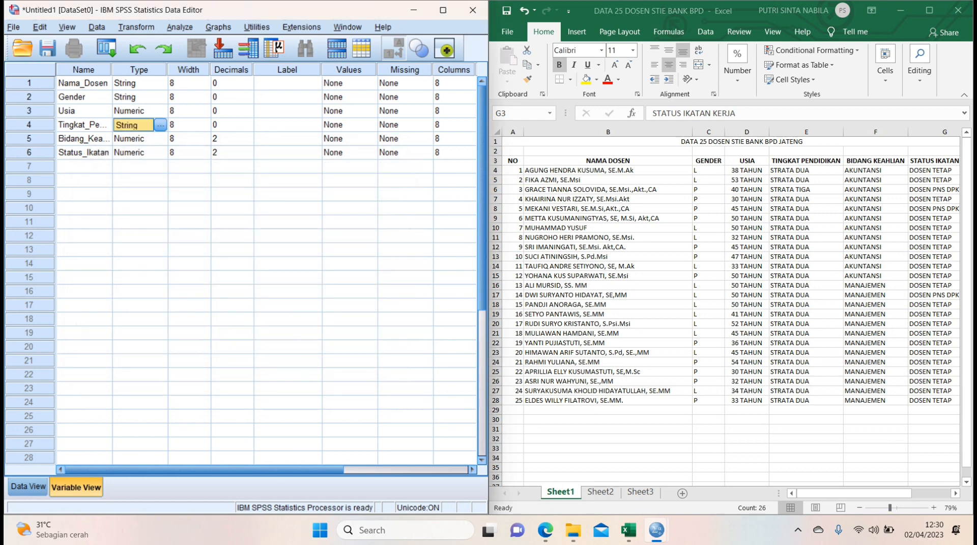
Change the type of the Bidang_Keahlian variable to String.
{"action": "left_click", "coordinate": [159, 138]}
{"action": "left_click", "coordinate": [161, 138]}
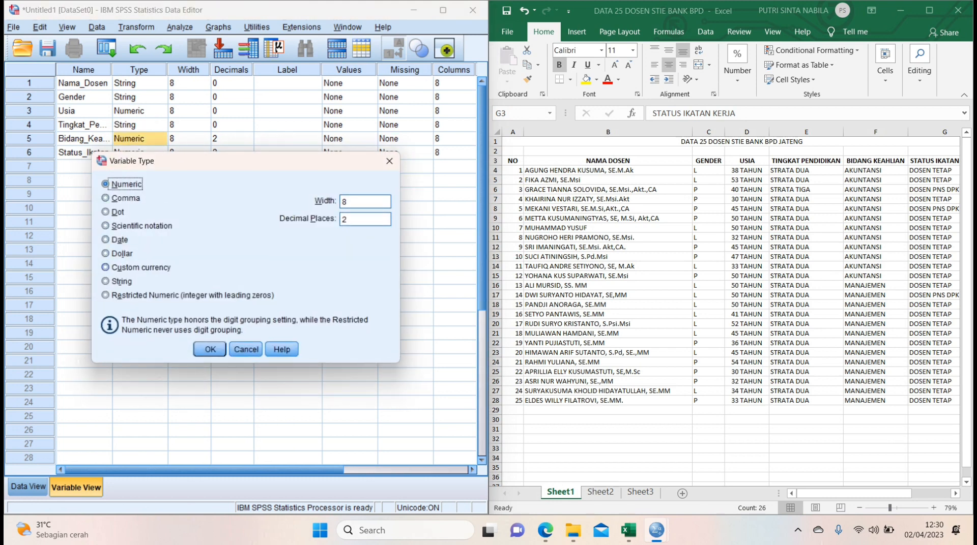
{"action": "left_click", "coordinate": [105, 282]}
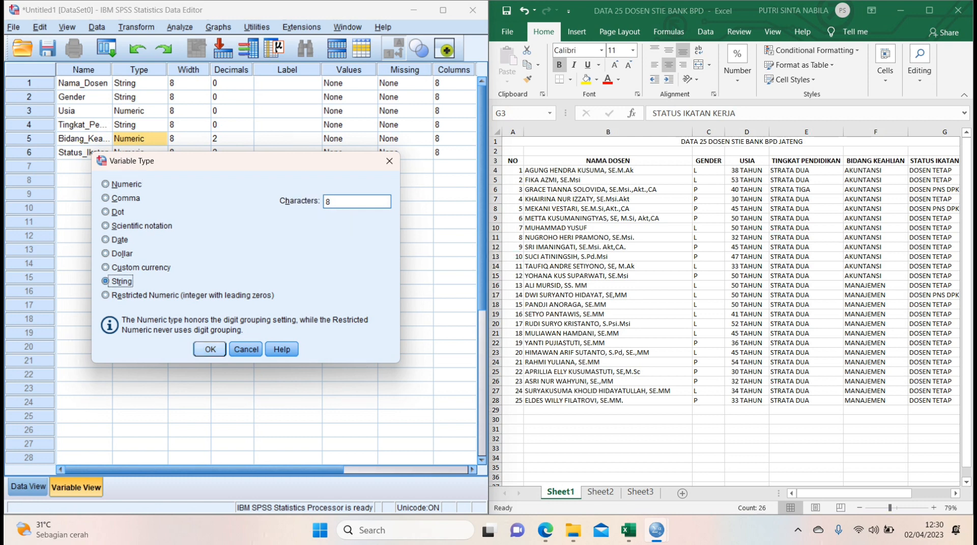
{"action": "left_click", "coordinate": [210, 349]}
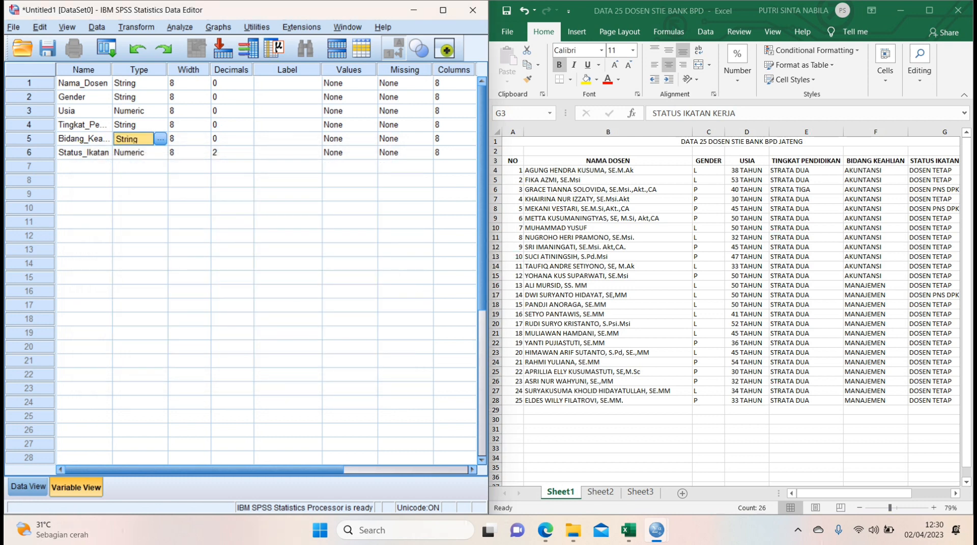
Change the type of the Status_Ikatan variable to String.
{"action": "left_click", "coordinate": [139, 152]}
{"action": "left_click", "coordinate": [160, 152]}
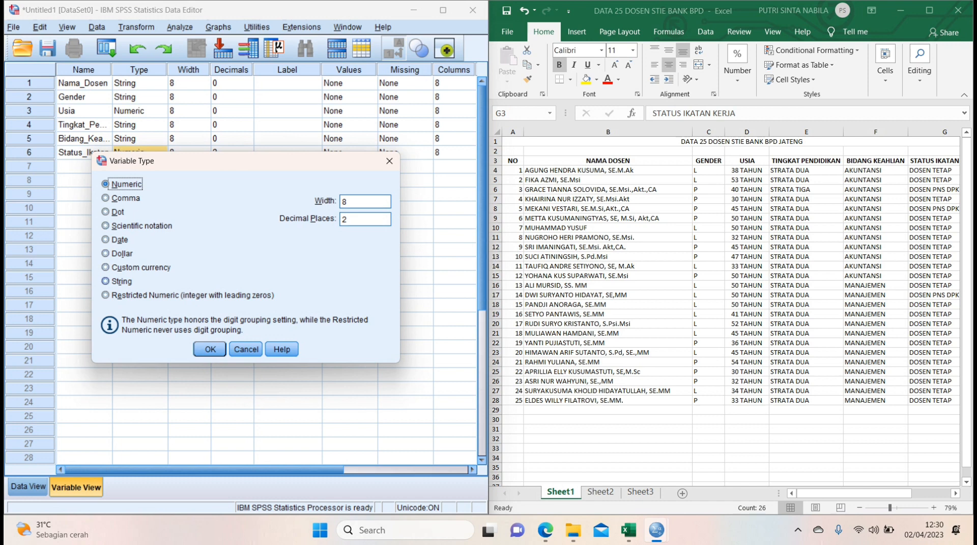
{"action": "left_click", "coordinate": [106, 281]}
{"action": "left_click", "coordinate": [210, 349]}
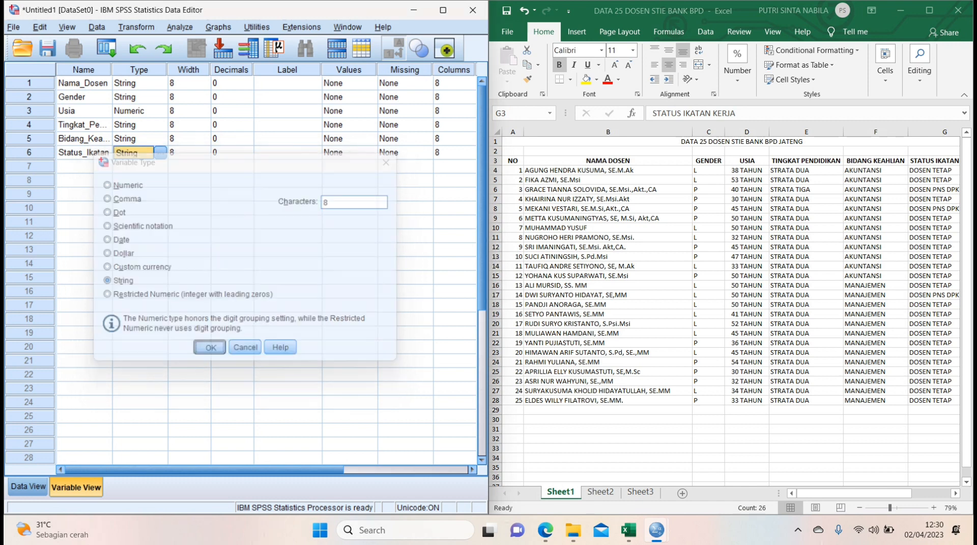
Set the width of the Nama_Dosen variable to 40 and the width of Gender to 15.
{"action": "left_click", "coordinate": [184, 83]}
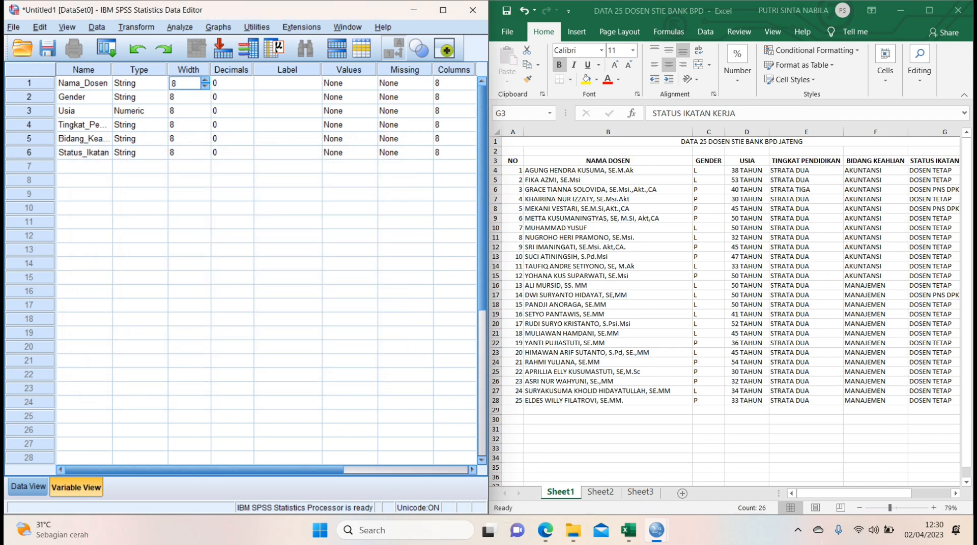
{"action": "key", "text": "BackSpace"}
{"action": "type", "text": "0"}
{"action": "key", "text": "BackSpace"}
{"action": "type", "text": "40"}
{"action": "key", "text": "Return"}
{"action": "type", "text": "15"}
{"action": "key", "text": "Return"}
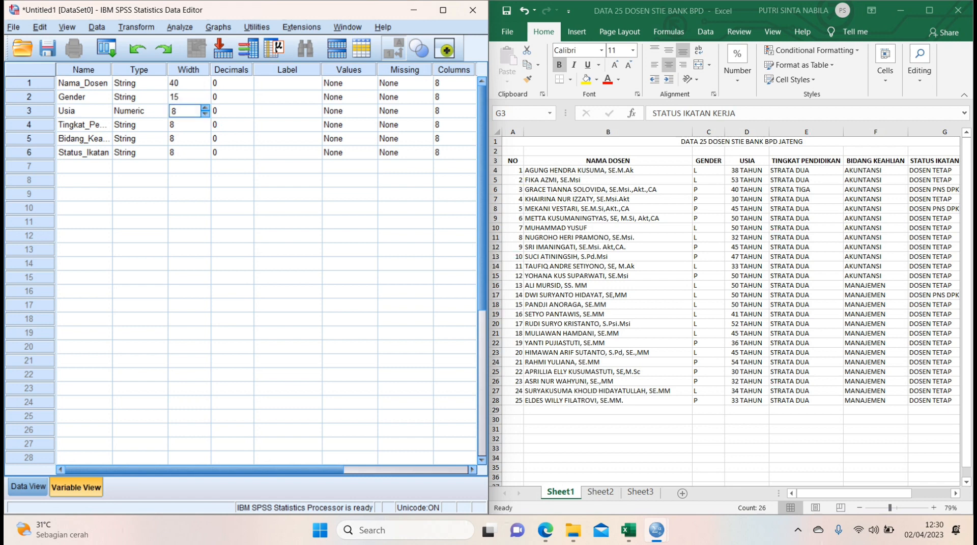
Set the width of the Usia, Tingkat_Pendidikan, Bidang_Keahlian and Status_Ikatan variables to 15.
{"action": "type", "text": "15"}
{"action": "key", "text": "Return"}
{"action": "type", "text": "15"}
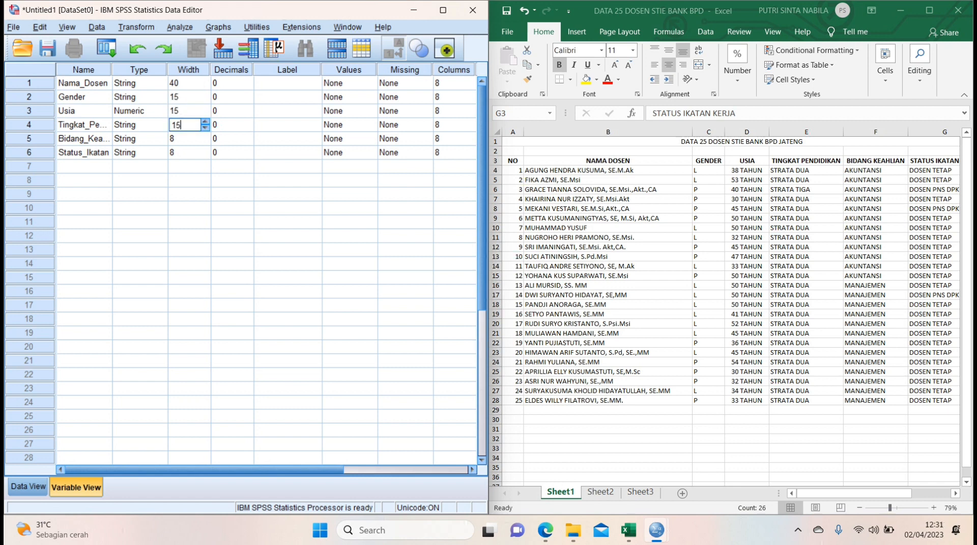
{"action": "key", "text": "Return"}
{"action": "type", "text": "15"}
{"action": "key", "text": "Return"}
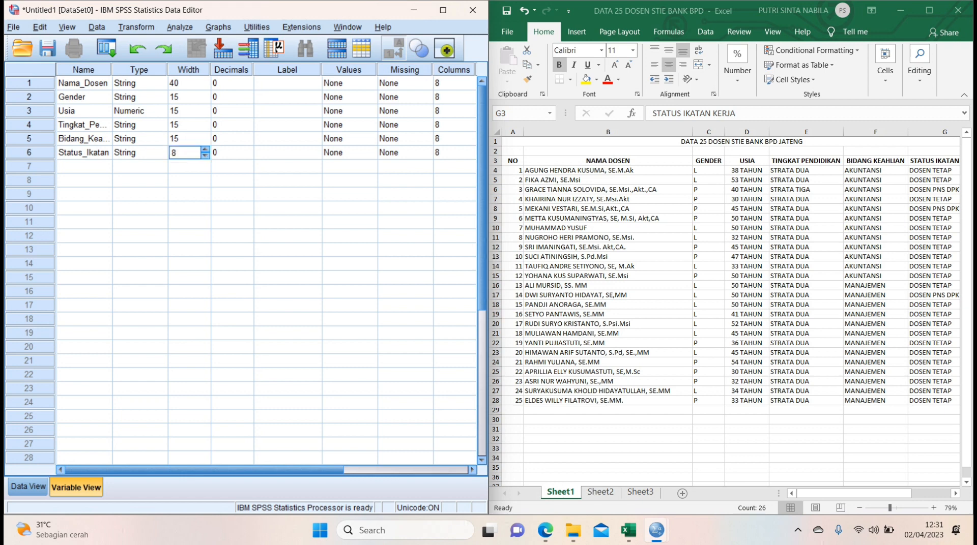
{"action": "type", "text": "15"}
Label the Nama_Dosen variable "Nama Dosen" and the Gender variable "Jenis Kelamin".
{"action": "left_click", "coordinate": [287, 83]}
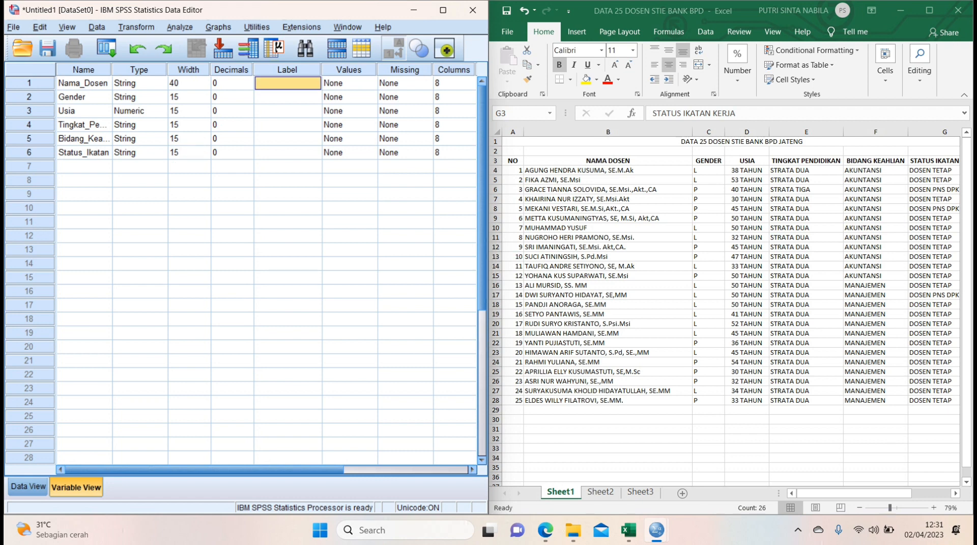
{"action": "type", "text": "Nama"}
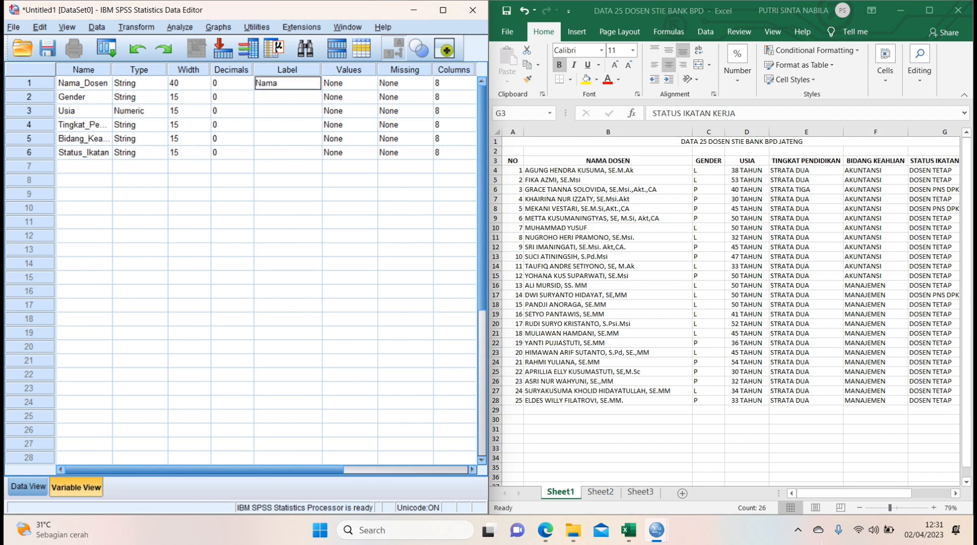
{"action": "type", "text": " Dosen"}
{"action": "key", "text": "Return"}
{"action": "type", "text": "Jen"}
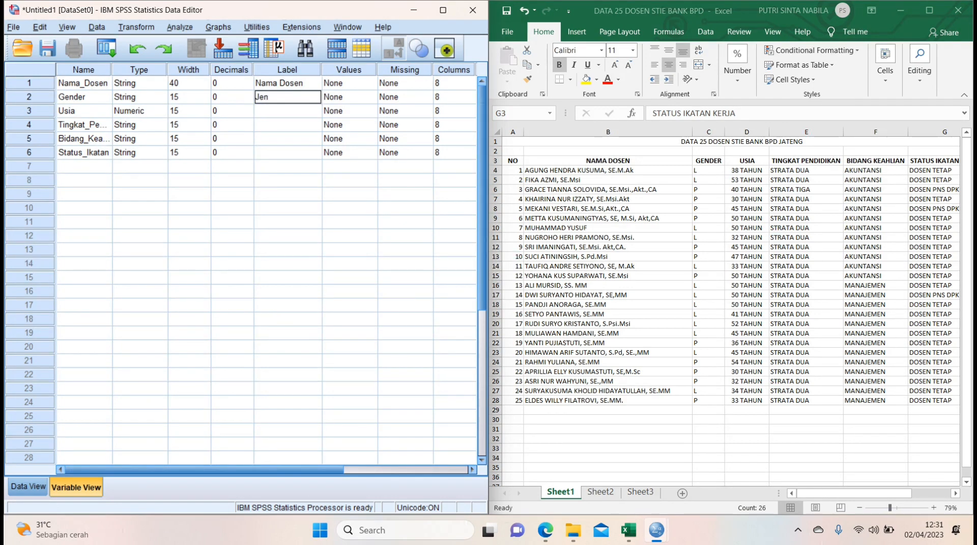
{"action": "type", "text": "is Kelamin"}
{"action": "key", "text": "Return"}
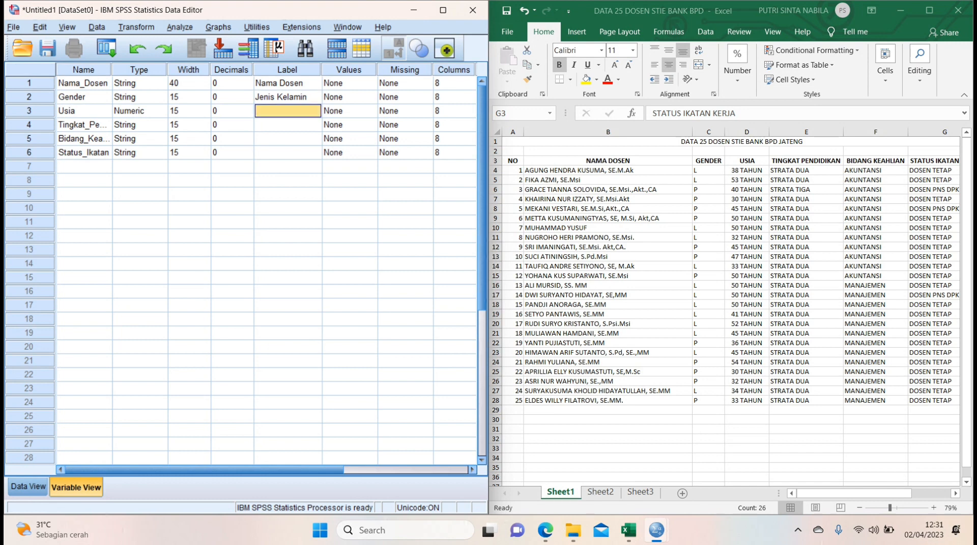
Label the Usia variable "Umur" and the Tingkat_Pendidikan variable "Tingkat Pendidikan".
{"action": "type", "text": "Umur"}
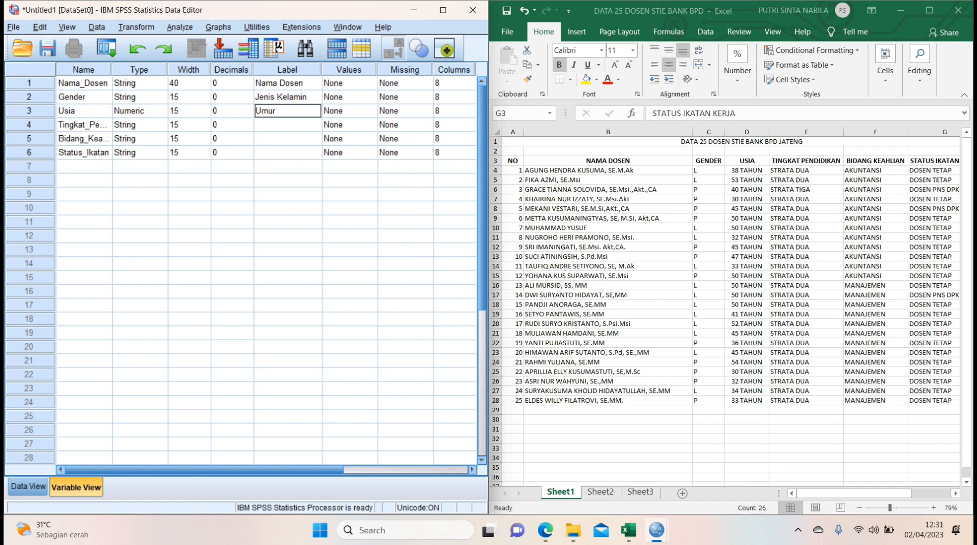
{"action": "key", "text": "Return"}
{"action": "type", "text": "Tingkat"}
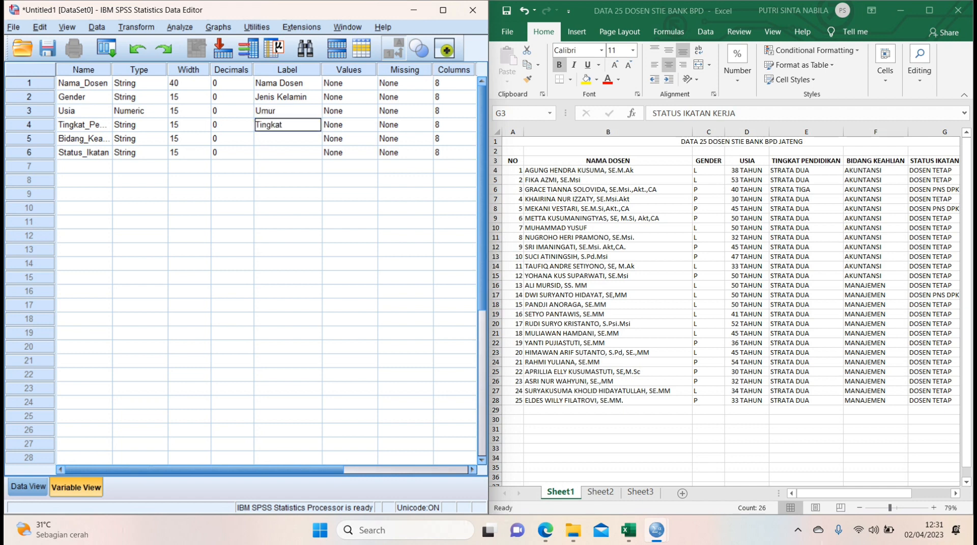
{"action": "type", "text": " Pendidikan"}
{"action": "key", "text": "Return"}
Label the Bidang_Keahlian variable "Bidang Keahlian" and the Status_Ikatan variable "Status Ikatan".
{"action": "type", "text": "Bid"}
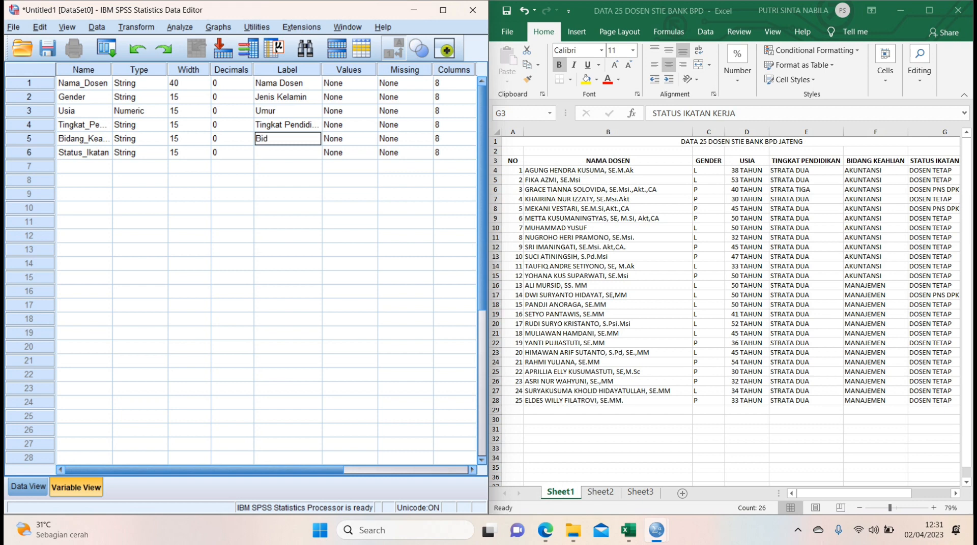
{"action": "type", "text": "ang Keahlian"}
{"action": "key", "text": "Return"}
{"action": "type", "text": "S"}
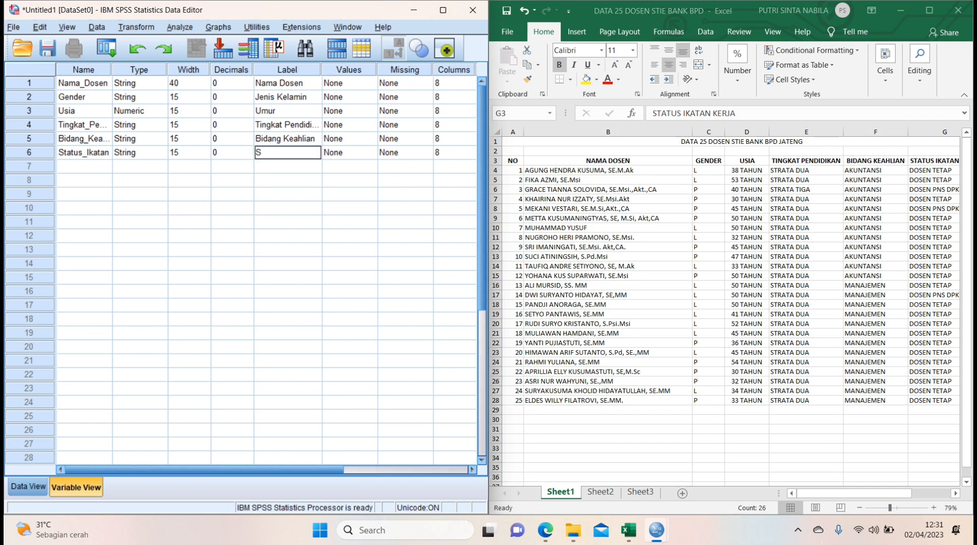
{"action": "type", "text": "tatus Ikatan"}
Add the value label 1 = "LAKI LAKI" to the Gender variable.
{"action": "left_click", "coordinate": [356, 97]}
{"action": "left_click", "coordinate": [370, 97]}
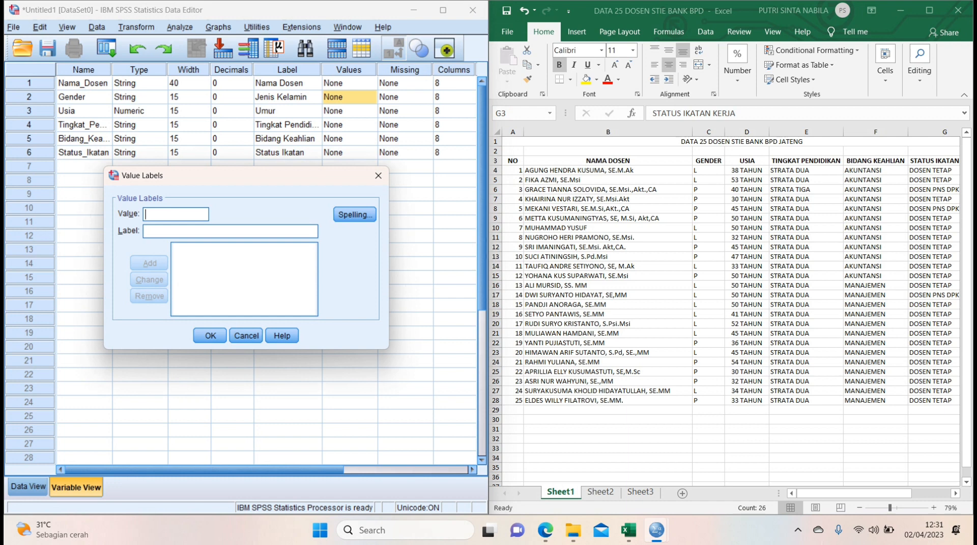
{"action": "type", "text": "1"}
{"action": "type", "text": "laki"}
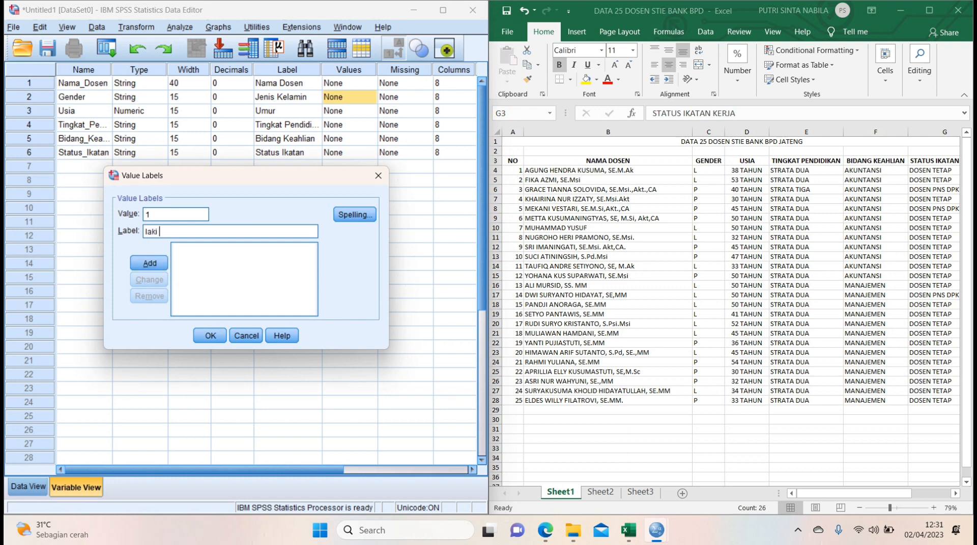
{"action": "key", "text": "BackSpace"}
{"action": "key", "text": "BackSpace"}
{"action": "key", "text": "BackSpace"}
{"action": "key", "text": "BackSpace"}
{"action": "type", "text": "LAKI L"}
{"action": "key", "text": "Return"}
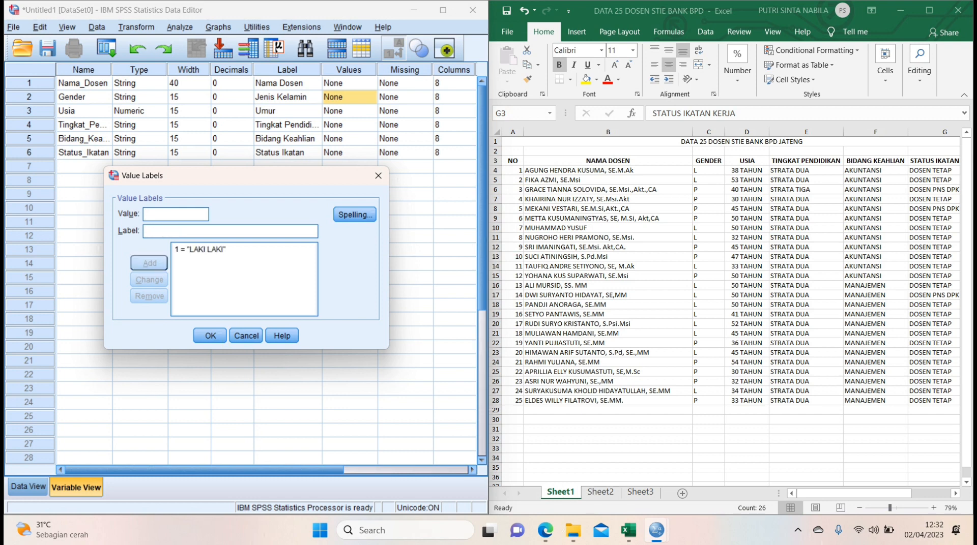
Add the value label 2 = "PEREMPUAN" to the Gender variable and accept its value labels.
{"action": "type", "text": "2"}
{"action": "key", "text": "Tab"}
{"action": "type", "text": "PEREMP"}
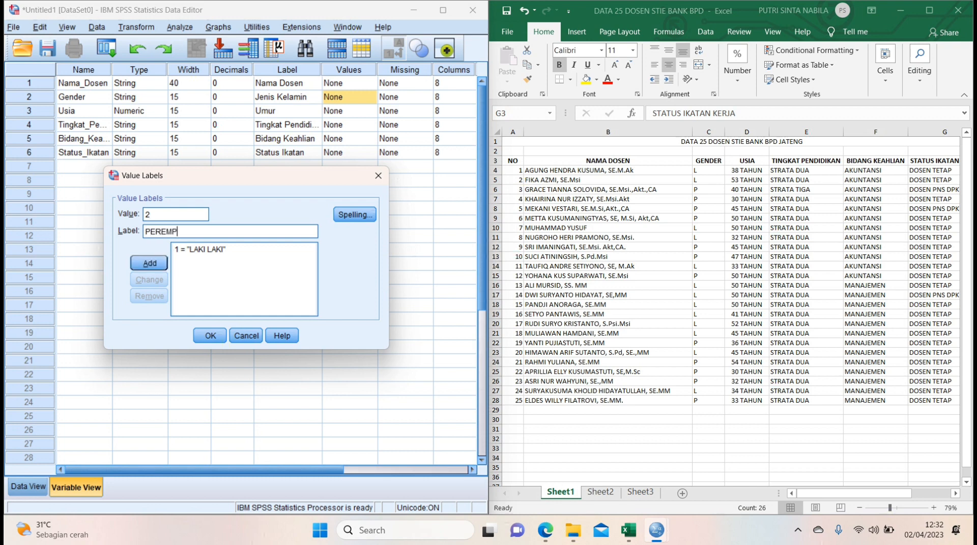
{"action": "type", "text": "UAN"}
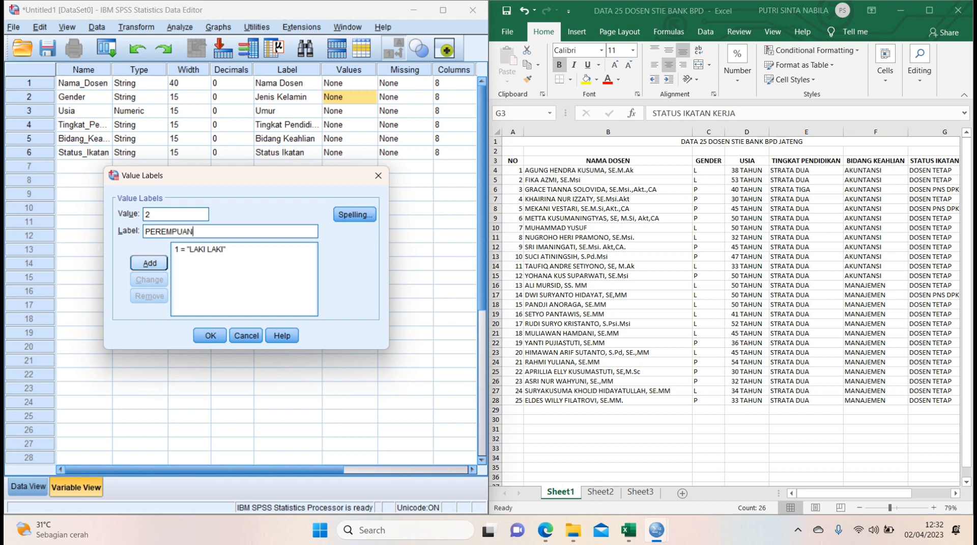
{"action": "key", "text": "Return"}
{"action": "key", "text": "Return"}
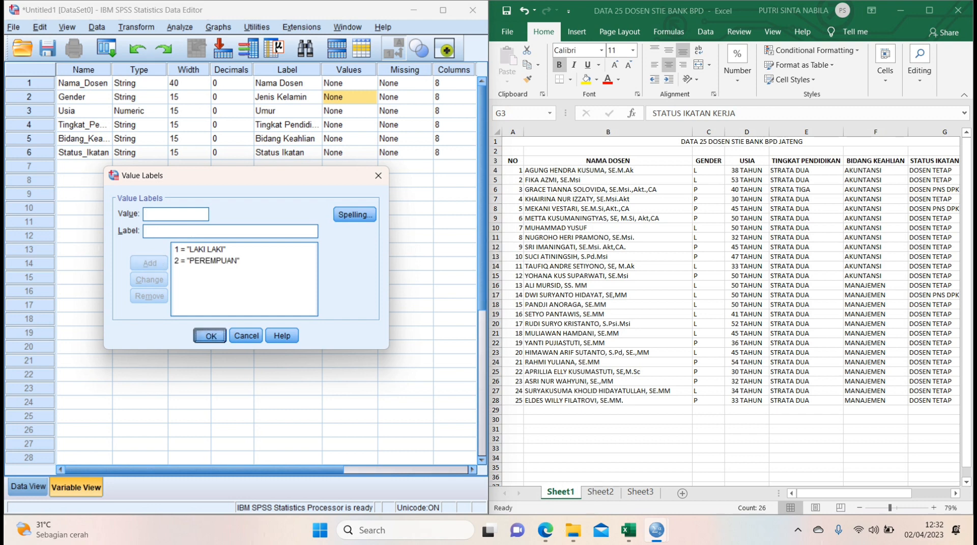
Add the value label 1 = "STRATA DUA" to the Tingkat_Pendidikan variable.
{"action": "left_click", "coordinate": [370, 125]}
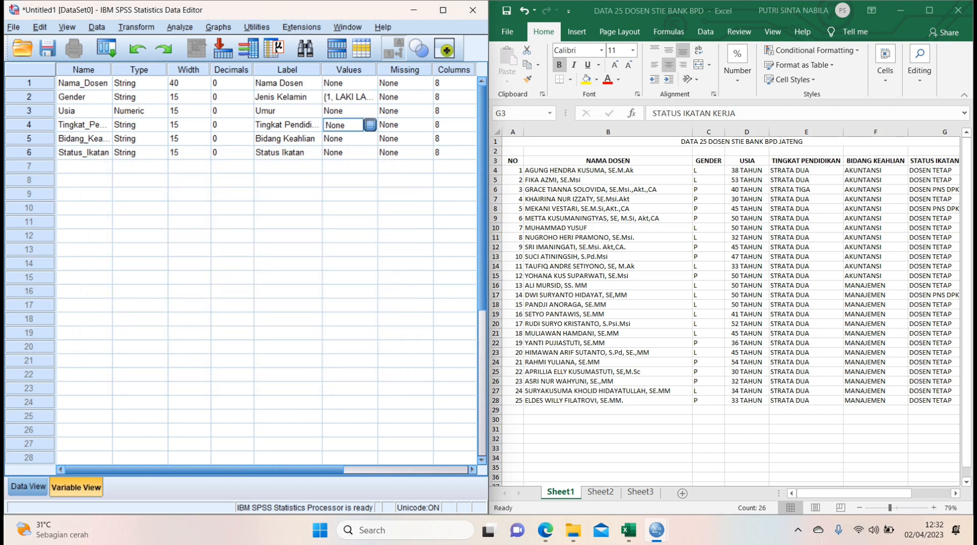
{"action": "left_click", "coordinate": [370, 125]}
{"action": "type", "text": "1"}
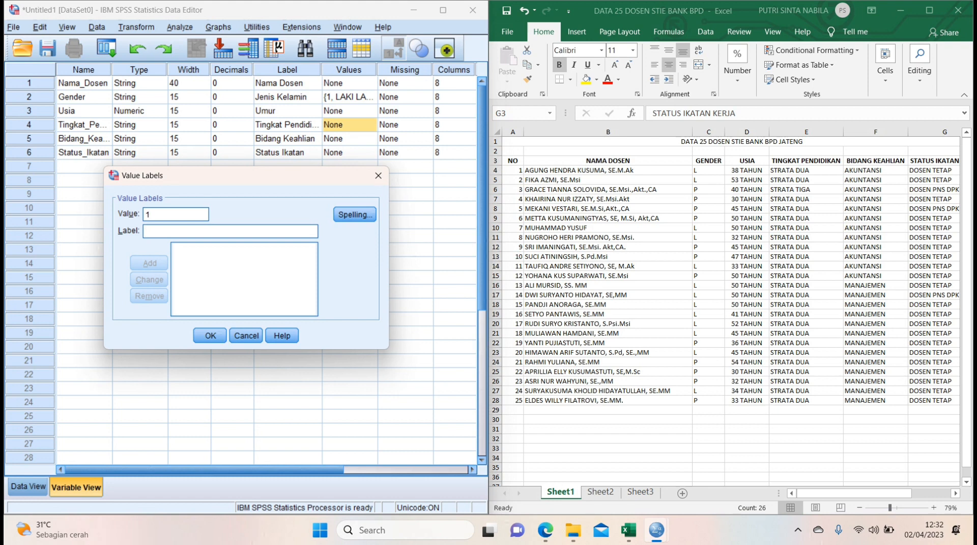
{"action": "key", "text": "Tab"}
{"action": "type", "text": "STRATA DU"}
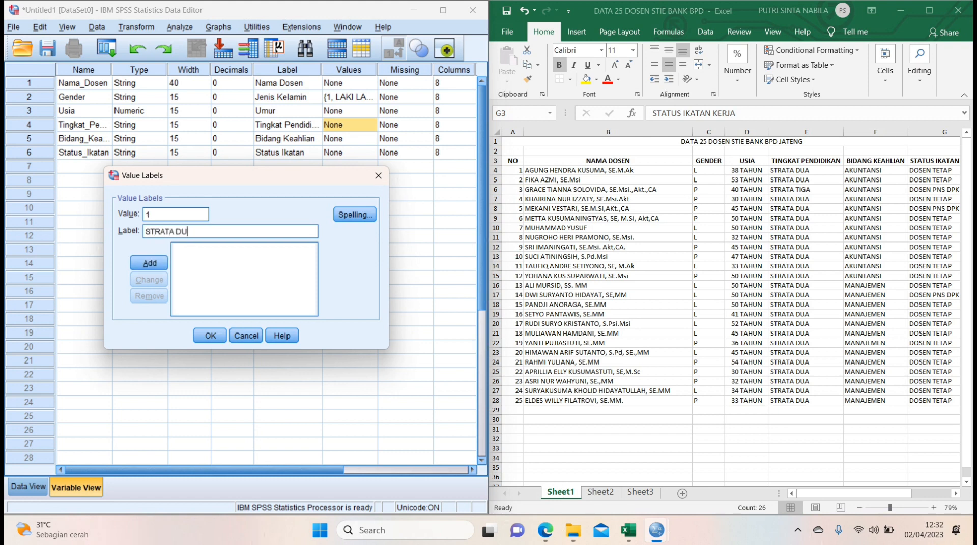
{"action": "type", "text": "A"}
{"action": "key", "text": "Return"}
Add the value label 2 = "STRATA TIGA" to the Tingkat_Pendidikan variable and accept its value labels.
{"action": "type", "text": "2"}
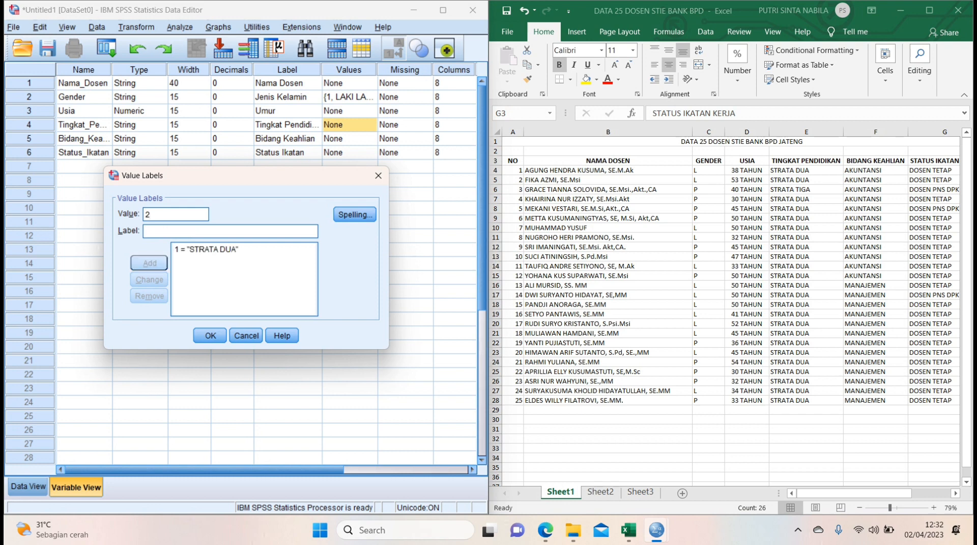
{"action": "key", "text": "Tab"}
{"action": "type", "text": "STRAT"}
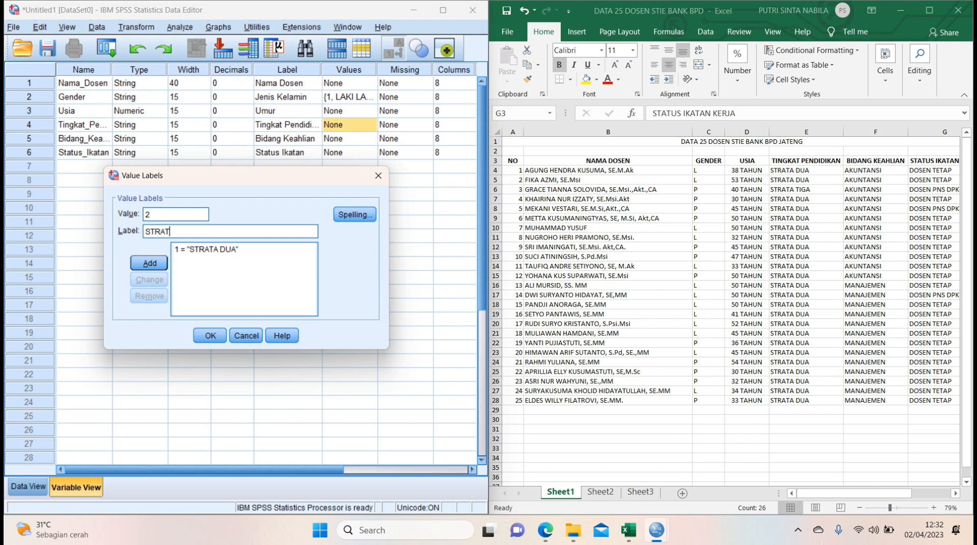
{"action": "type", "text": "A TIGA"}
{"action": "key", "text": "Return"}
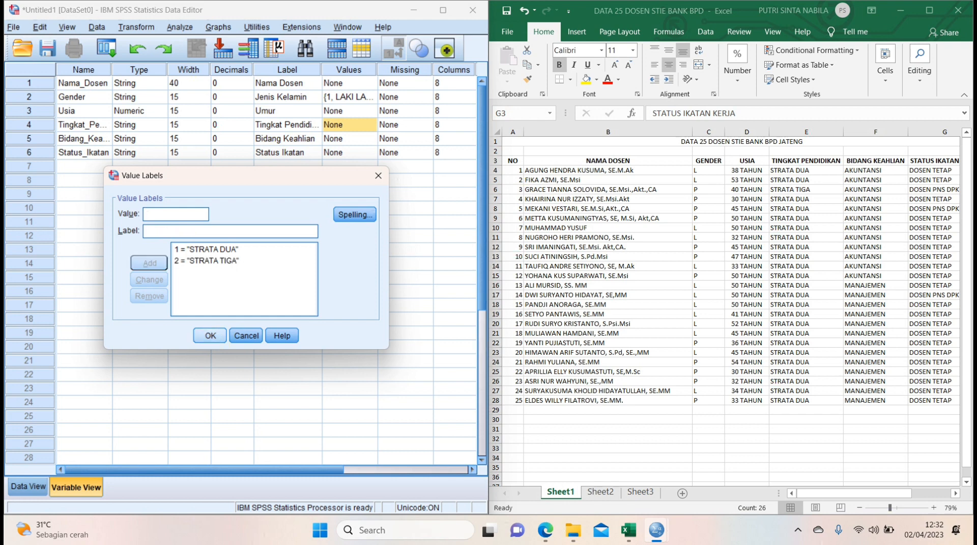
{"action": "key", "text": "Return"}
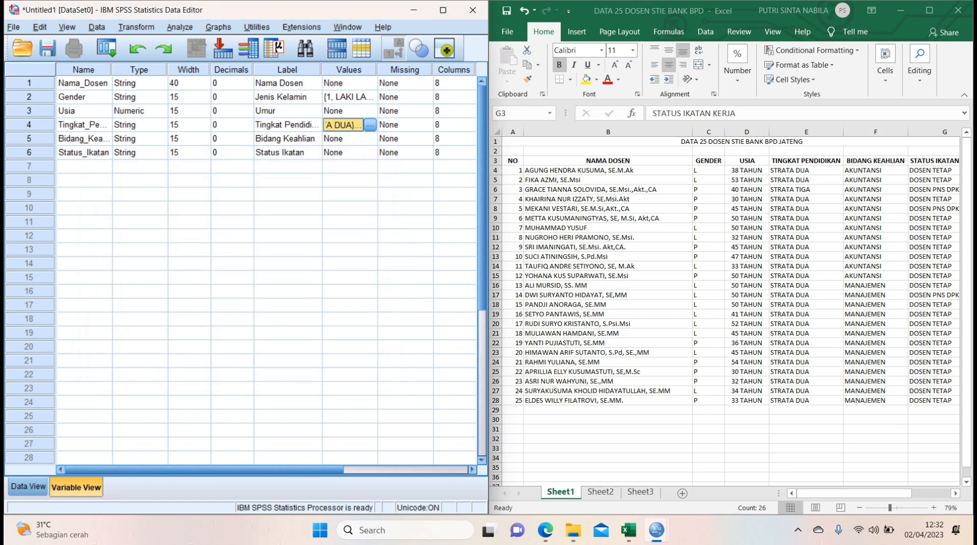
Define the value labels 1 = "AKUNTANSI" and 2 = "MANAJEMEN" for the Bidang_Keahlian variable.
{"action": "left_click", "coordinate": [371, 139]}
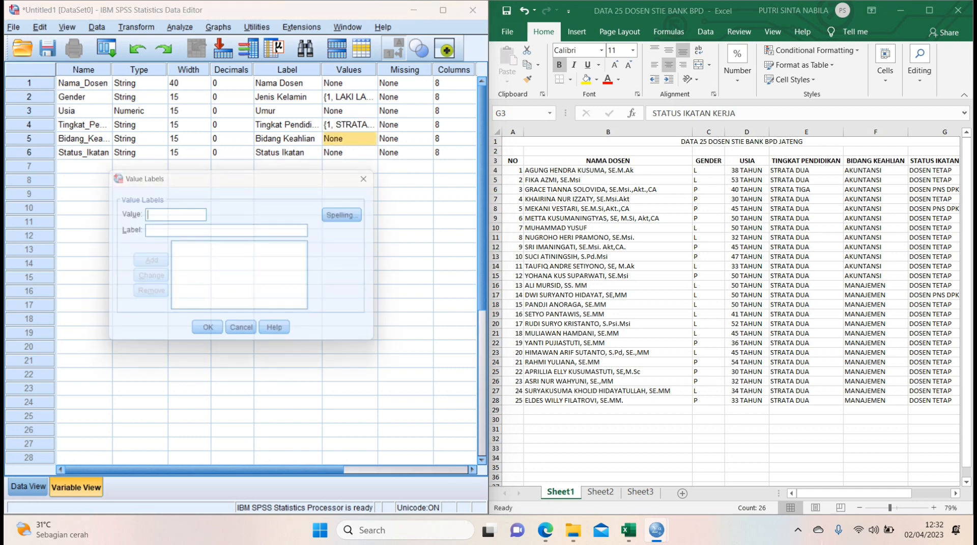
{"action": "type", "text": "1"}
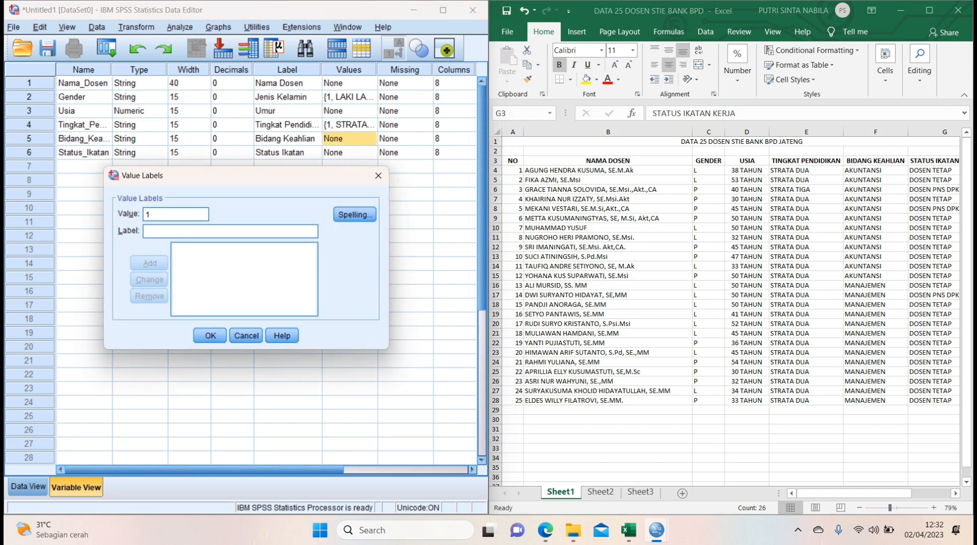
{"action": "type", "text": "AKUNTANSI"}
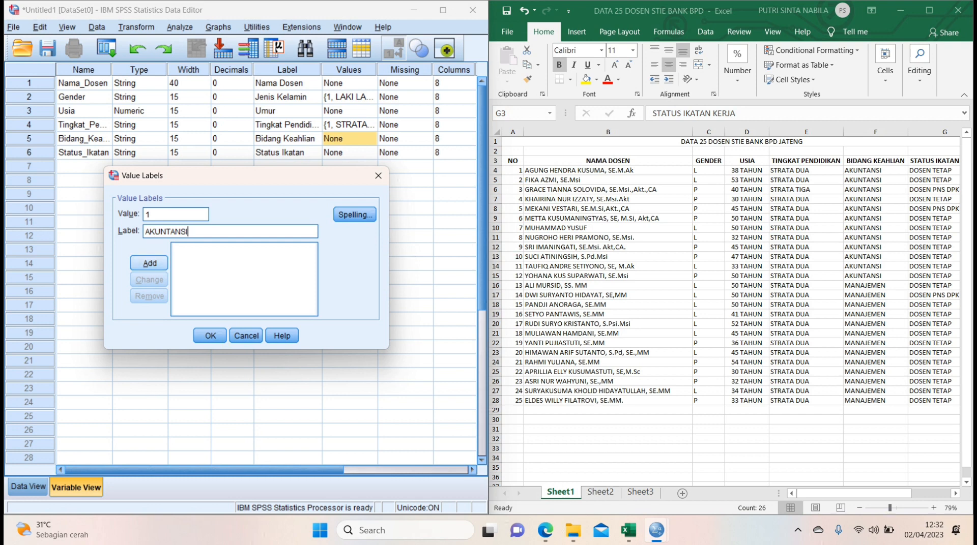
{"action": "key", "text": "Return"}
{"action": "type", "text": "2"}
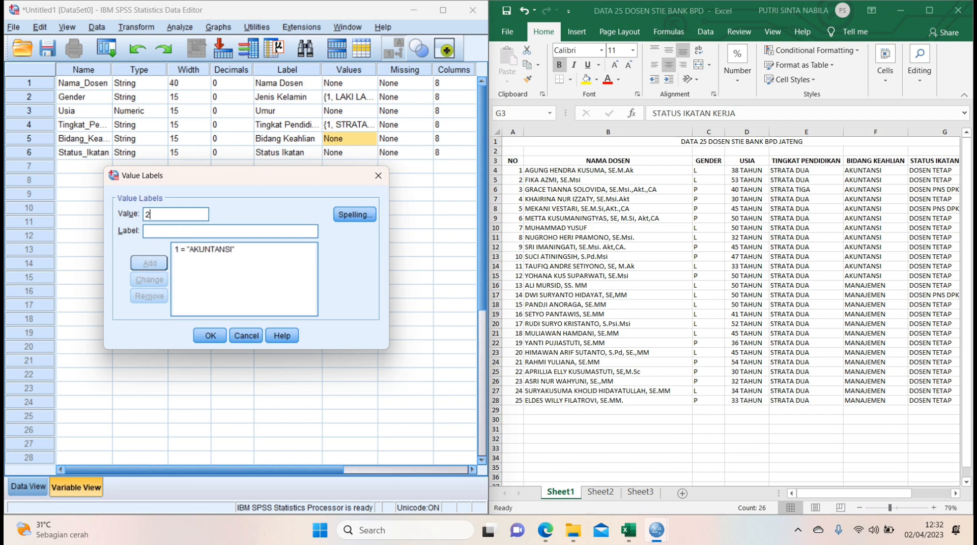
{"action": "key", "text": "Tab"}
{"action": "type", "text": "MANAJEMEN"}
{"action": "key", "text": "Return"}
{"action": "left_click", "coordinate": [210, 336]}
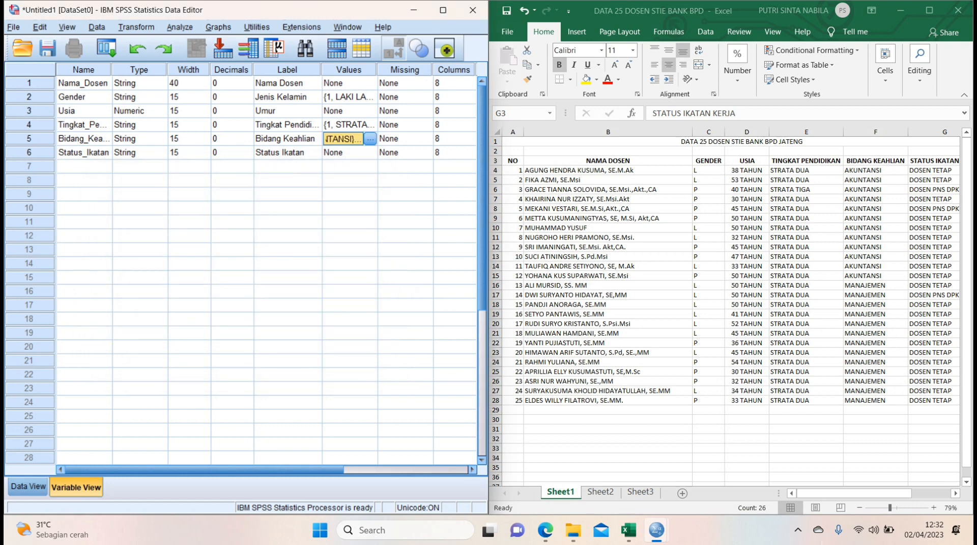
Add the value label 1 = "DOSEN TETAP" to the Status_Ikatan variable.
{"action": "left_click", "coordinate": [370, 153]}
{"action": "type", "text": "1"}
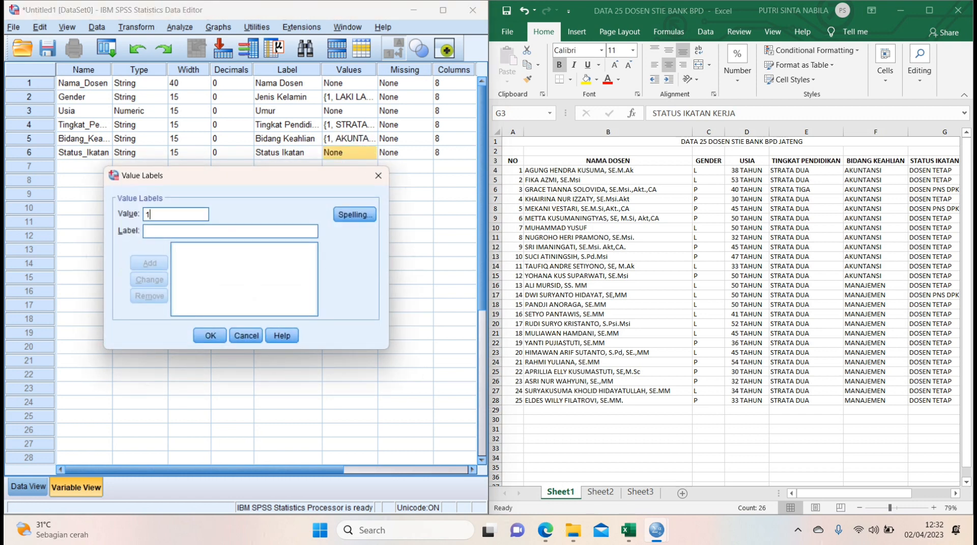
{"action": "type", "text": "D"}
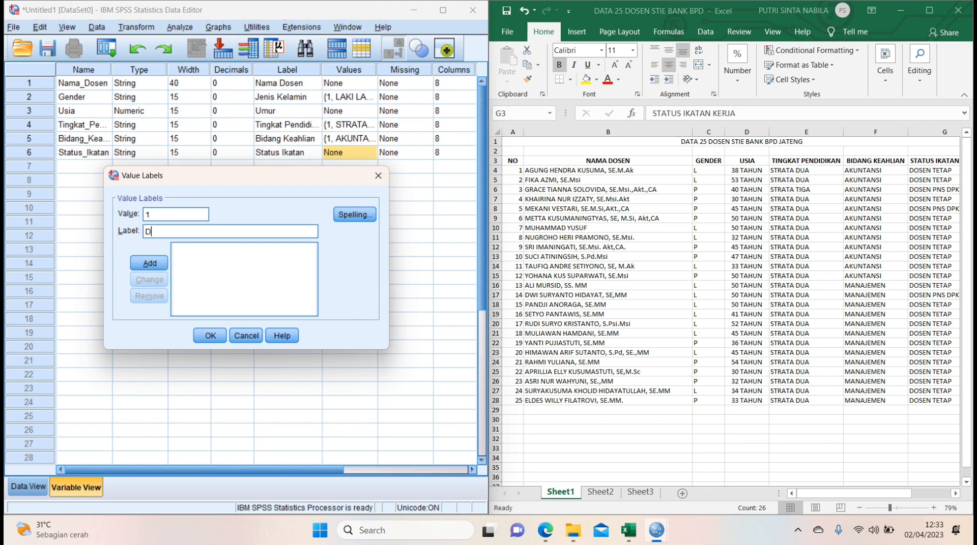
{"action": "type", "text": "OSEN TETAP"}
{"action": "key", "text": "Return"}
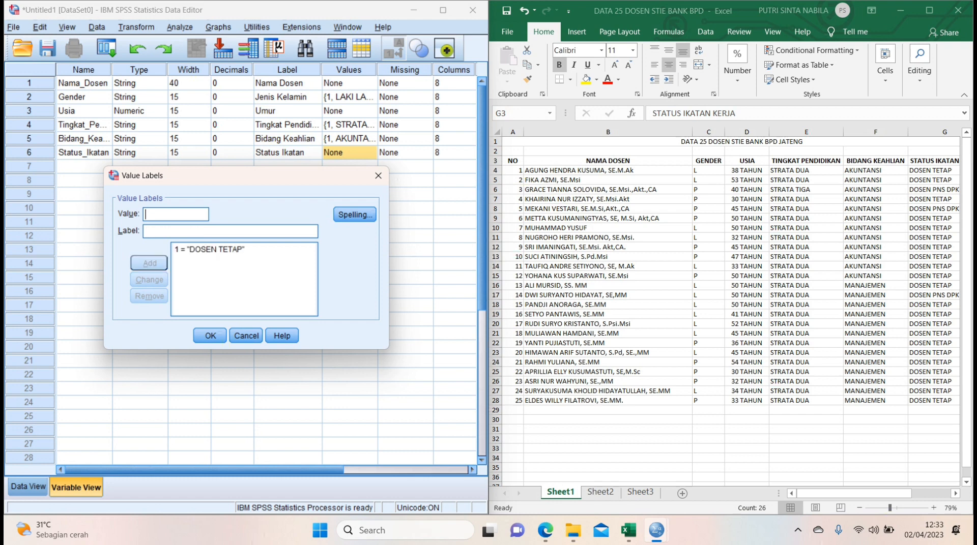
Add the value label 2 = "DOSEN PNS DPK" to the Status_Ikatan variable.
{"action": "type", "text": "2"}
{"action": "key", "text": "Tab"}
{"action": "type", "text": "DOSE"}
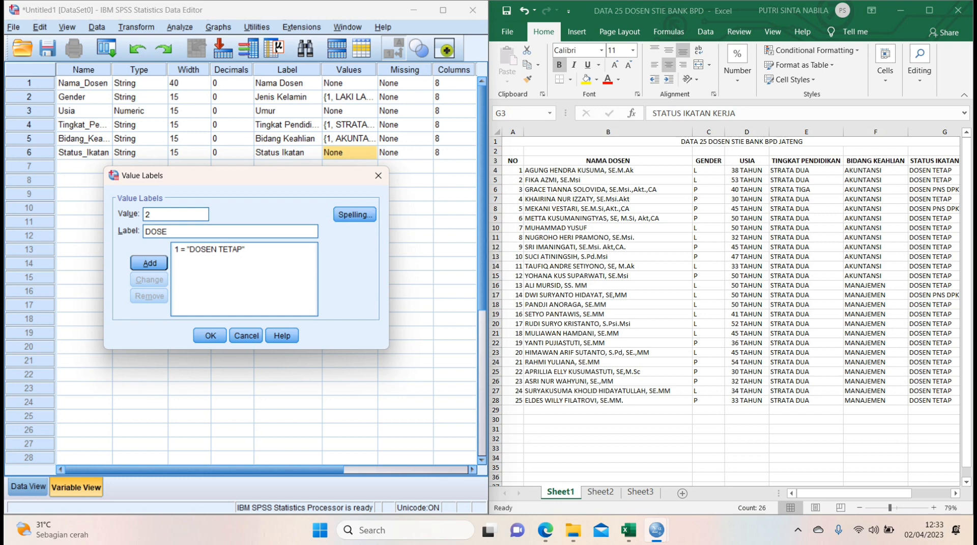
{"action": "type", "text": "N PNS DPK"}
{"action": "key", "text": "Return"}
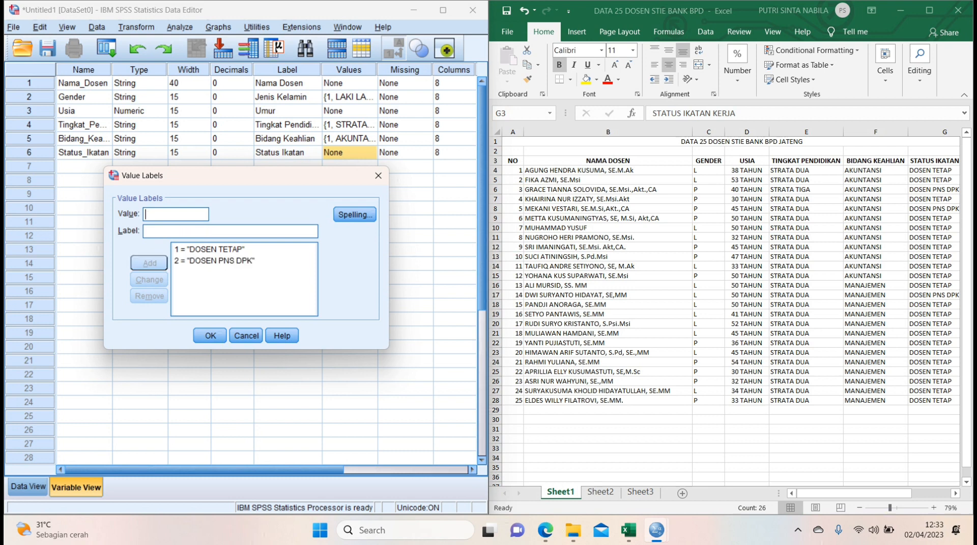
Accept the Status_Ikatan value labels and set the display column width of the Nama_Dosen variable to 40.
{"action": "left_click", "coordinate": [210, 336]}
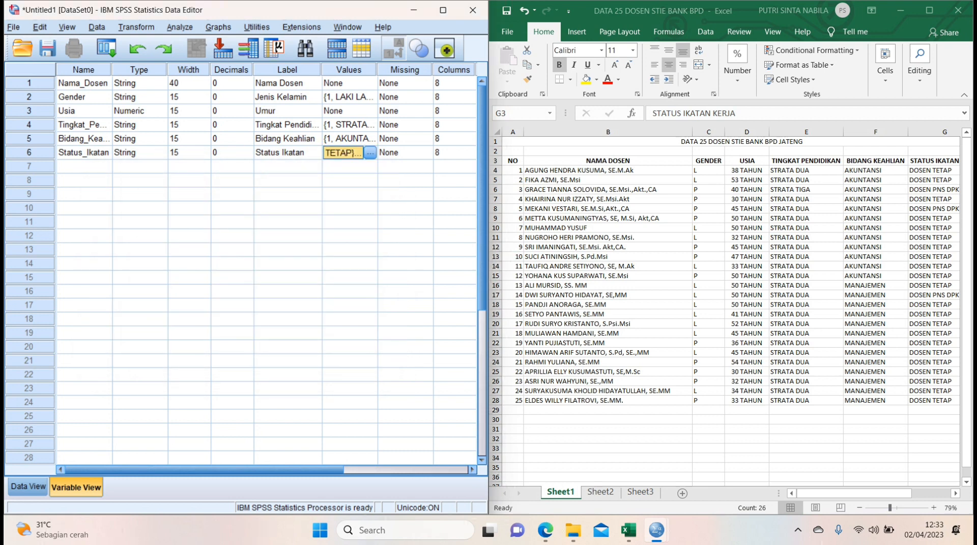
{"action": "left_click", "coordinate": [450, 83]}
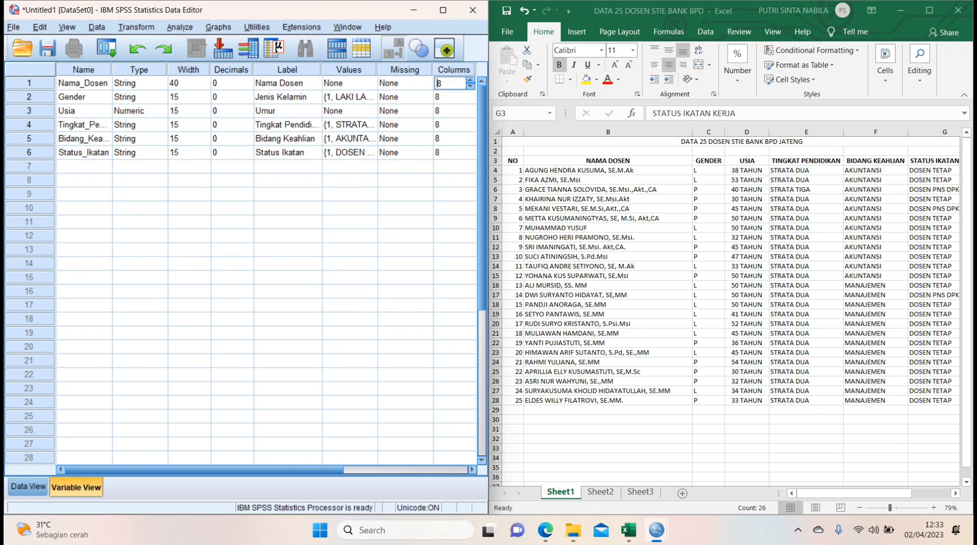
{"action": "key", "text": "BackSpace"}
{"action": "type", "text": "40"}
{"action": "key", "text": "Return"}
Set the display column width to 15 for the Gender, Usia, Tingkat_Pendidikan, Bidang_Keahlian and Status_Ikatan variables.
{"action": "key", "text": "BackSpace"}
{"action": "type", "text": "15"}
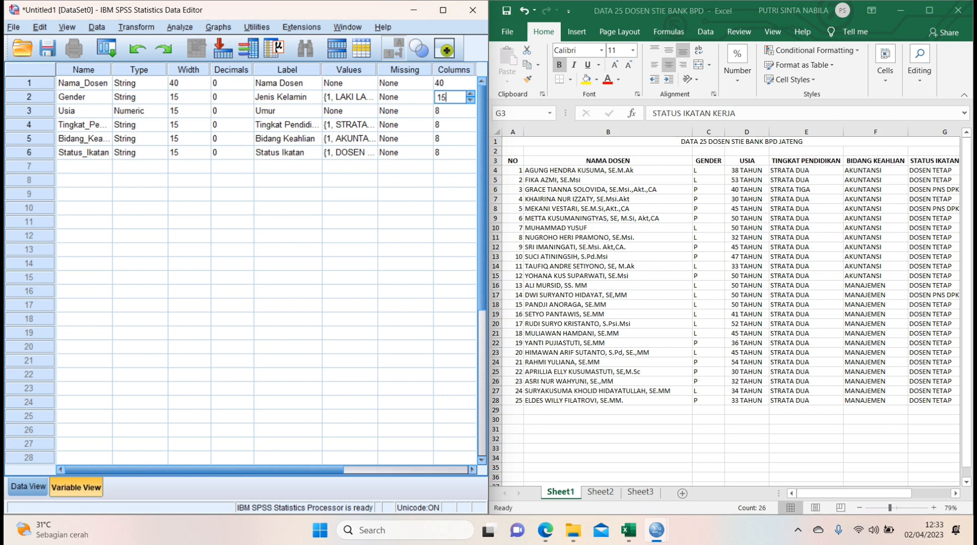
{"action": "key", "text": "Return"}
{"action": "key", "text": "BackSpace"}
{"action": "type", "text": "15"}
{"action": "key", "text": "Return"}
{"action": "key", "text": "BackSpace"}
{"action": "type", "text": "15"}
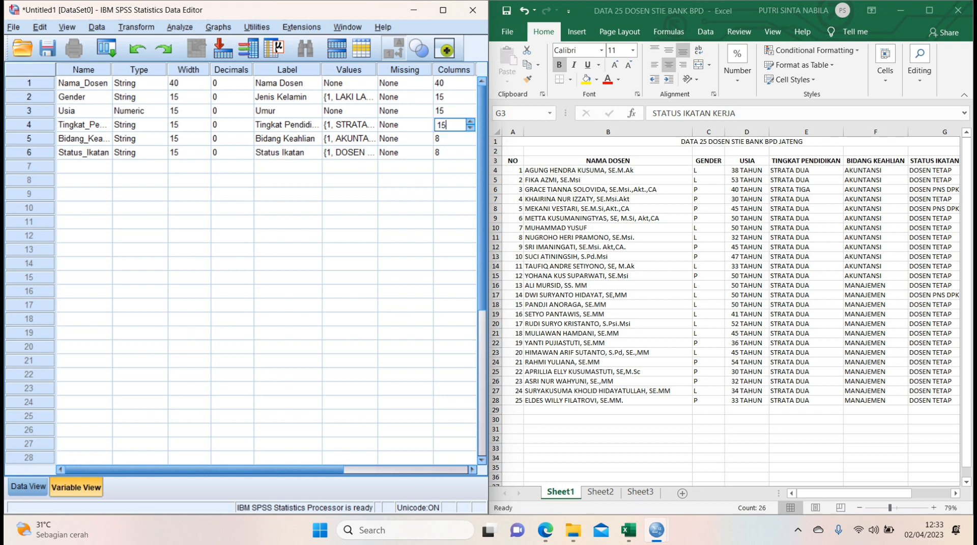
{"action": "key", "text": "Return"}
{"action": "key", "text": "BackSpace"}
{"action": "type", "text": "15"}
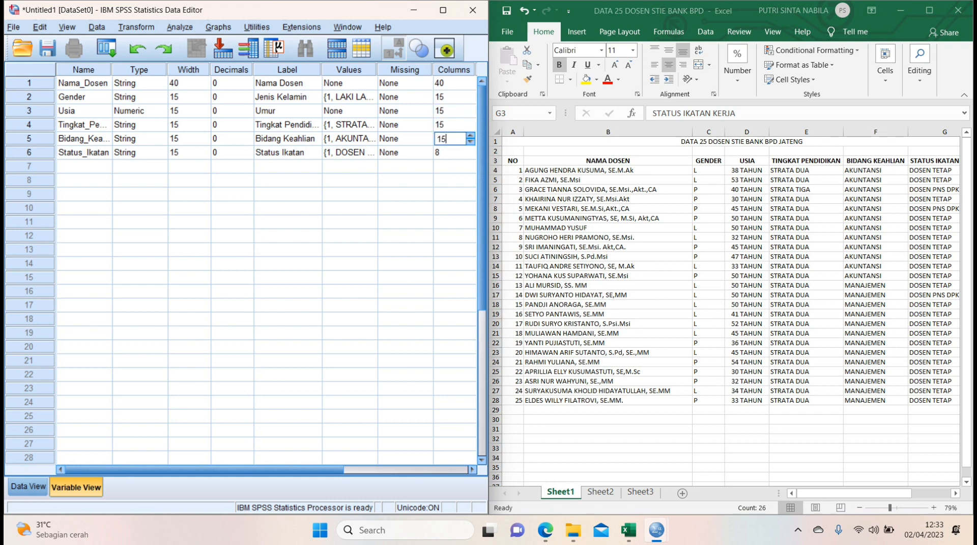
{"action": "key", "text": "Return"}
{"action": "key", "text": "BackSpace"}
{"action": "type", "text": "15"}
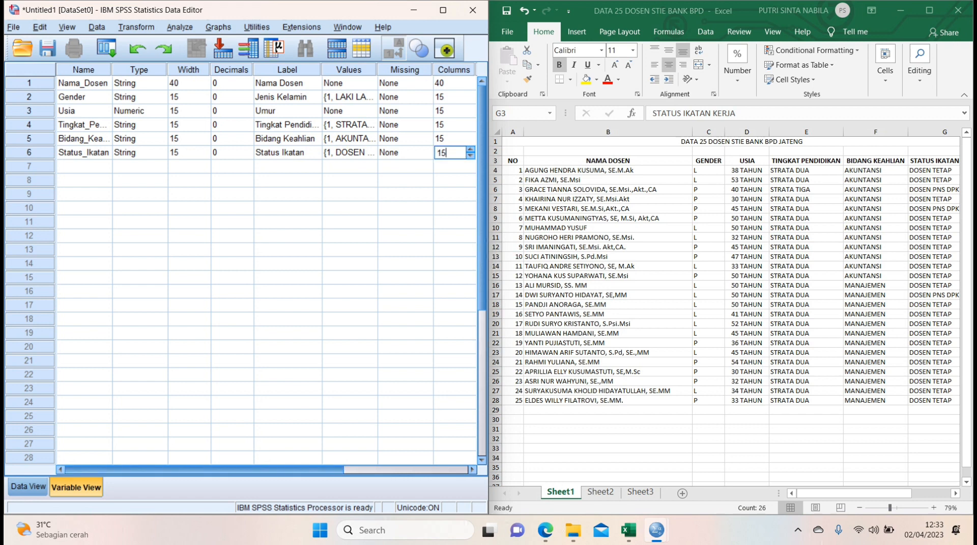
Set the Usia variable's alignment to Left and its measurement level to Scale.
{"action": "scroll", "coordinate": [266, 269], "scroll_direction": "right", "scroll_amount": 3}
{"action": "scroll", "coordinate": [266, 269], "scroll_direction": "right", "scroll_amount": 3}
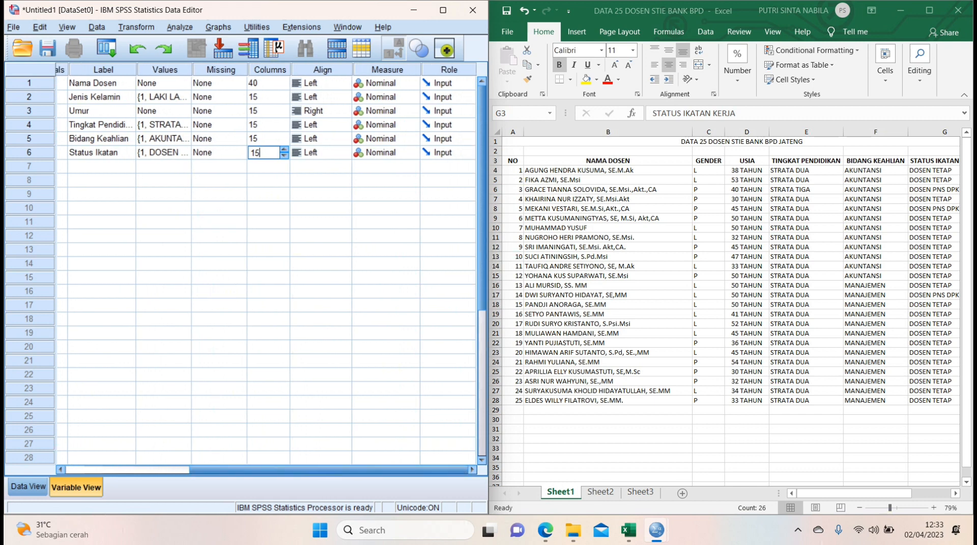
{"action": "left_click", "coordinate": [343, 111]}
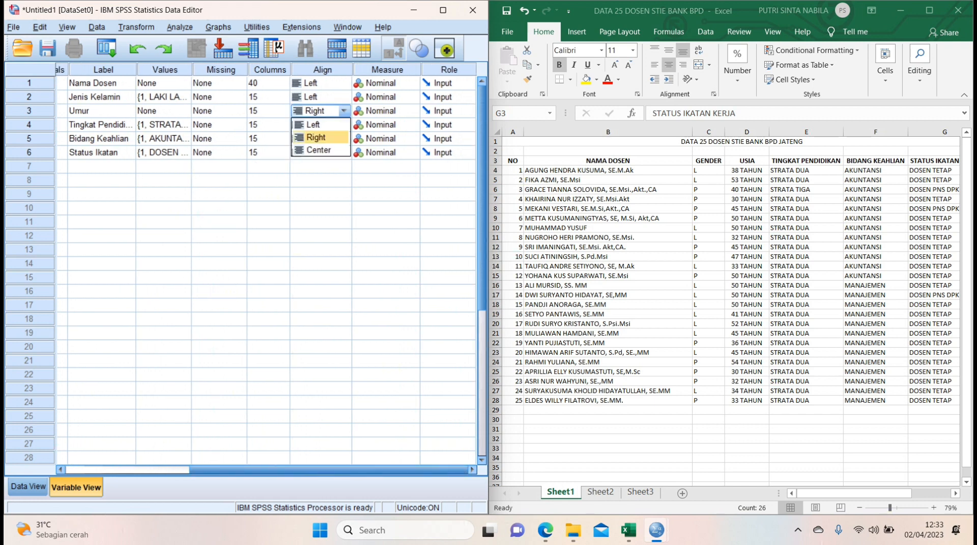
{"action": "left_click", "coordinate": [320, 124]}
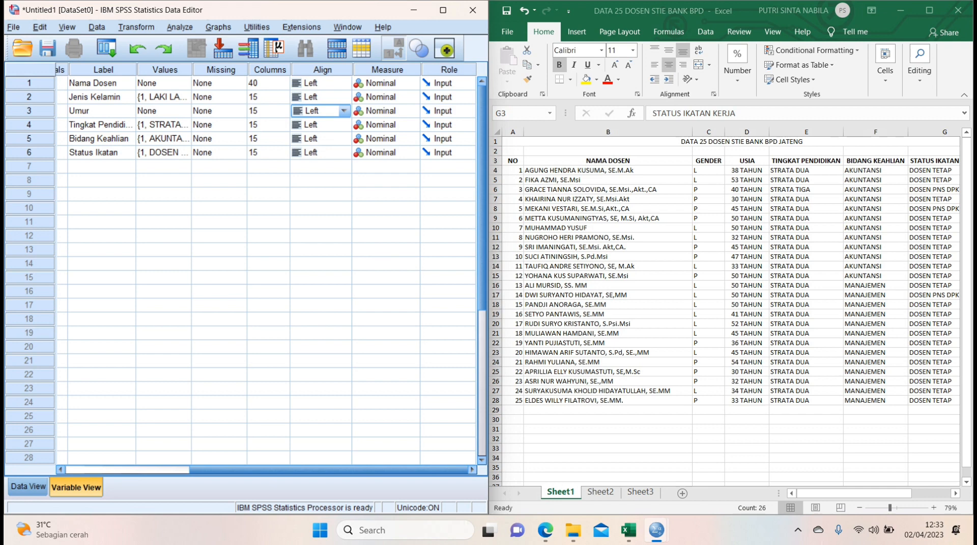
{"action": "left_click", "coordinate": [411, 111]}
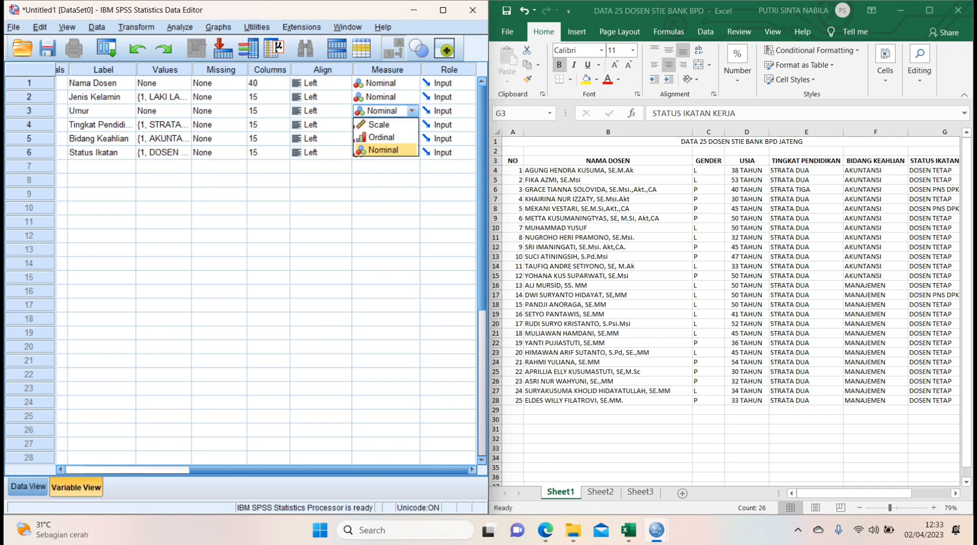
{"action": "left_click", "coordinate": [379, 125]}
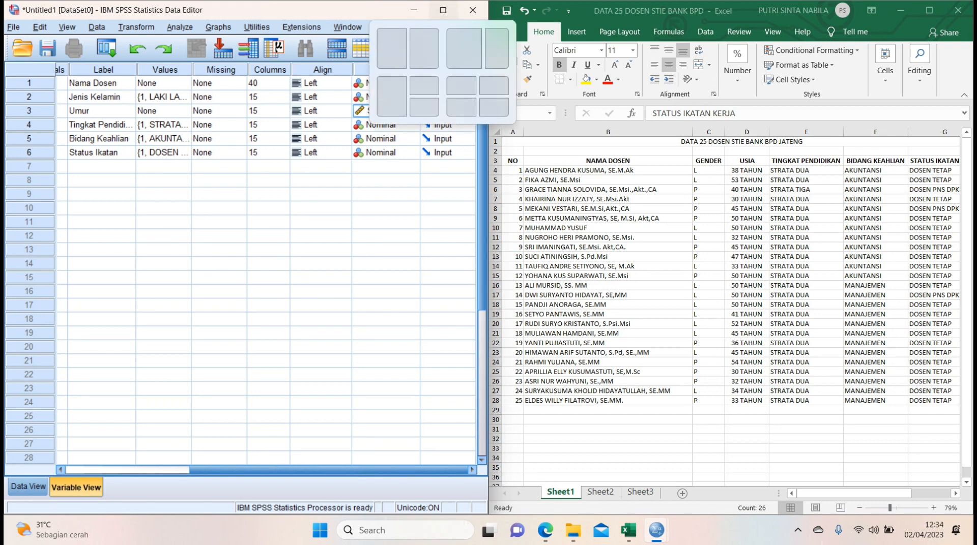
Copy the 25 lecturer names from Sheet1 of the Excel workbook into the Nama_Dosen column of the SPSS data.
{"action": "left_click", "coordinate": [443, 10]}
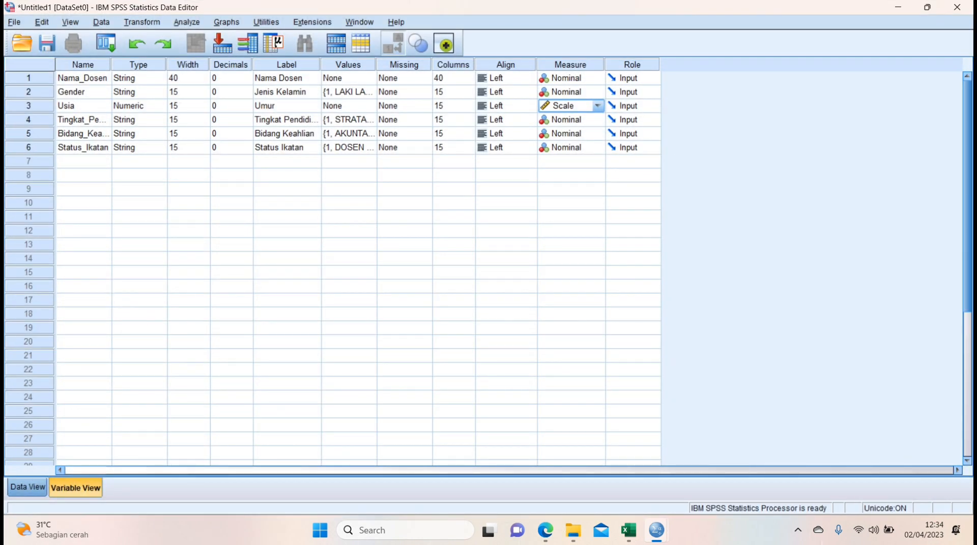
{"action": "left_click", "coordinate": [27, 488]}
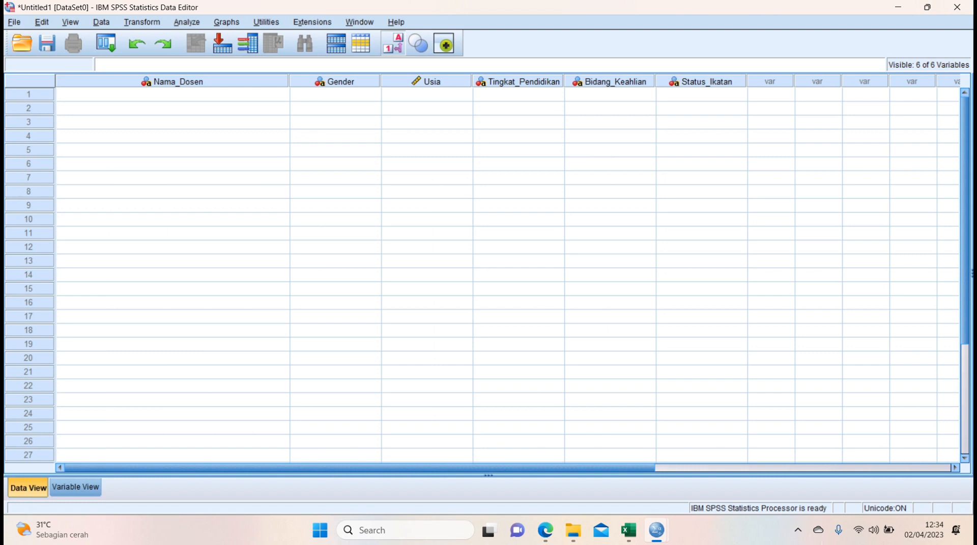
{"action": "left_click", "coordinate": [927, 7]}
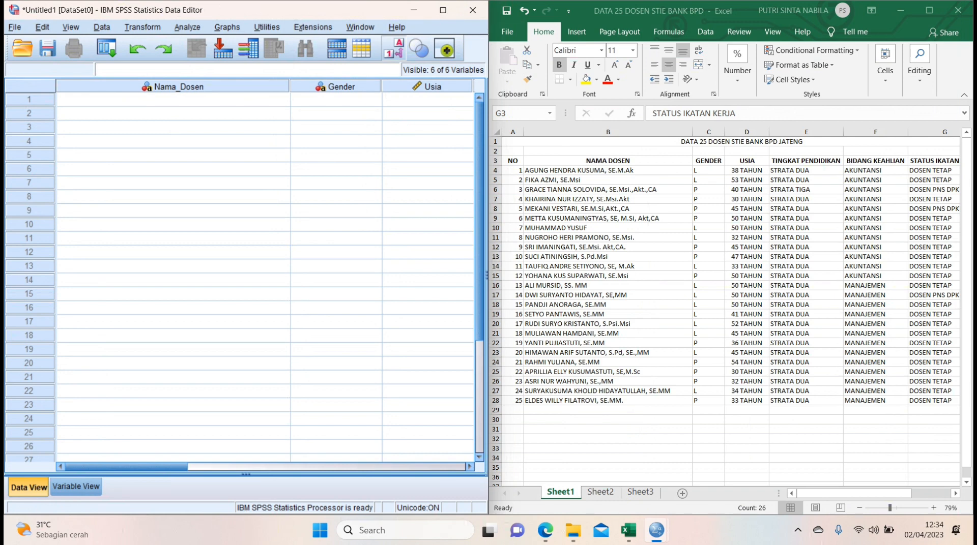
{"action": "left_click", "coordinate": [640, 493]}
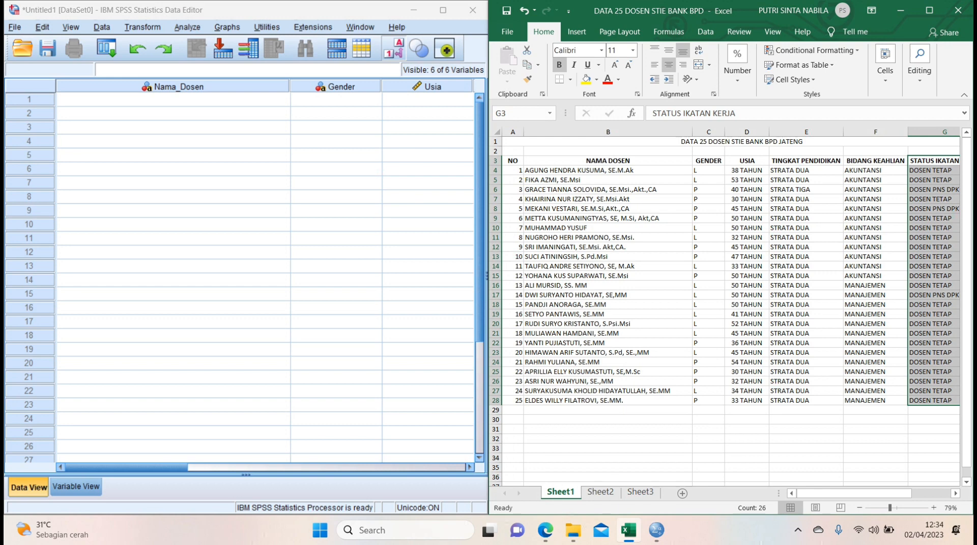
{"action": "left_click_drag", "start_coordinate": [608, 170], "coordinate": [608, 402]}
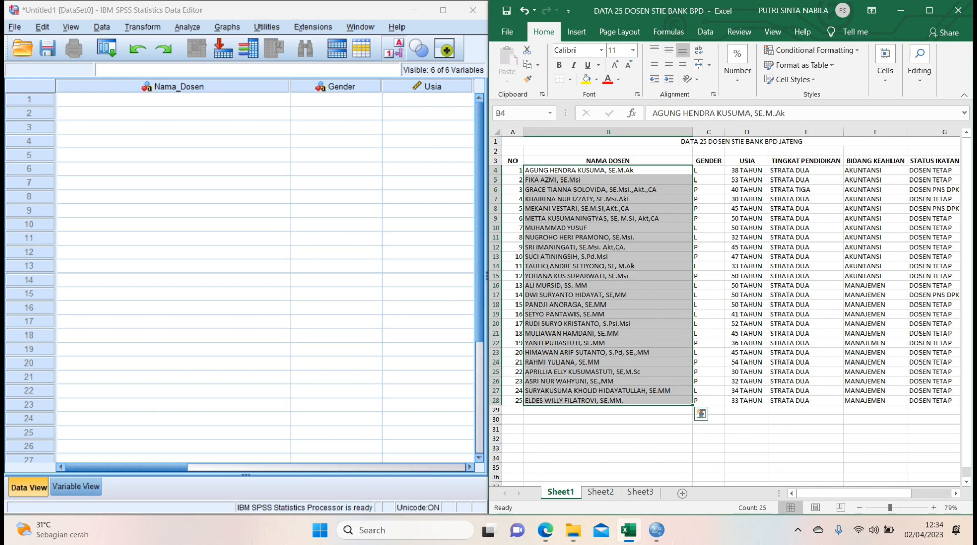
{"action": "key", "text": "ctrl+c"}
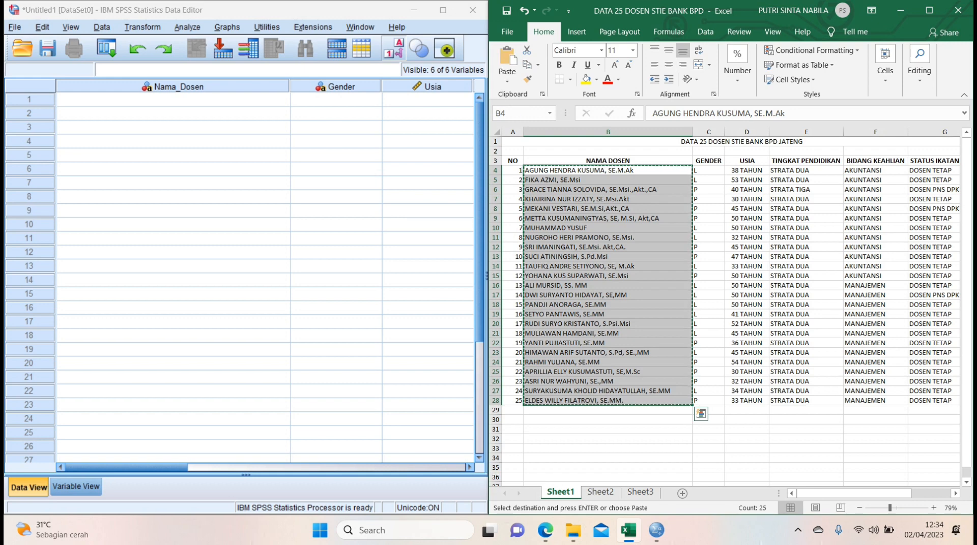
{"action": "left_click", "coordinate": [173, 100]}
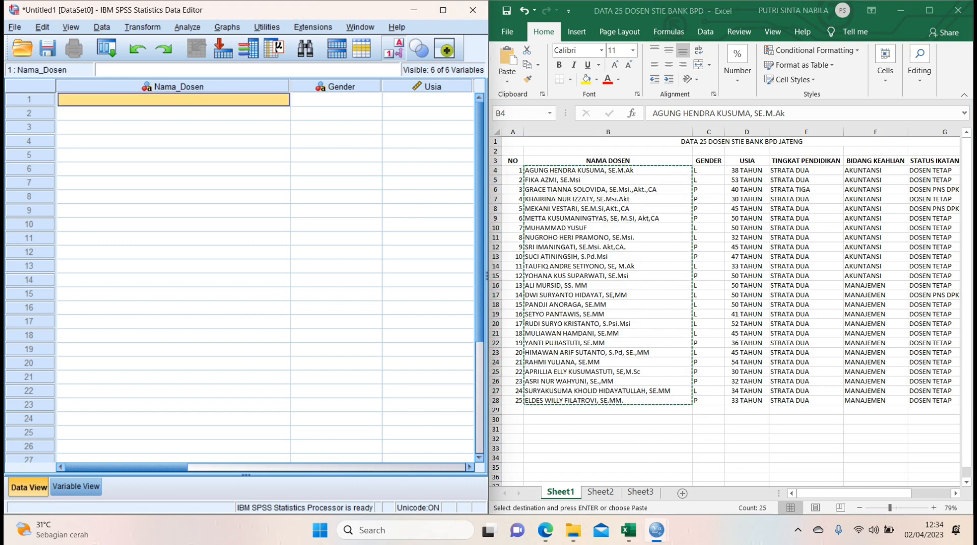
{"action": "key", "text": "ctrl+v"}
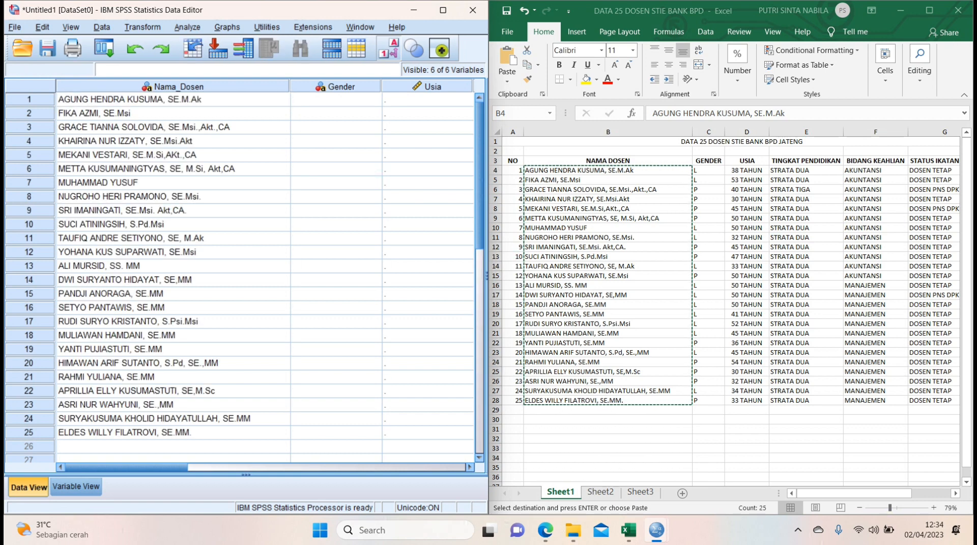
Copy the 25 coded GENDER values from Sheet3 of the Excel workbook into the SPSS Gender column.
{"action": "left_click", "coordinate": [640, 493]}
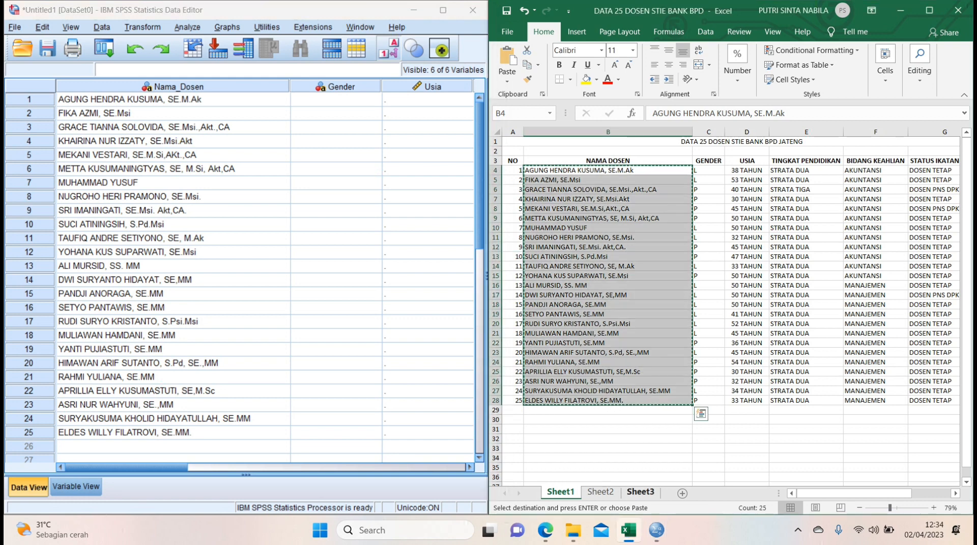
{"action": "left_click", "coordinate": [640, 492]}
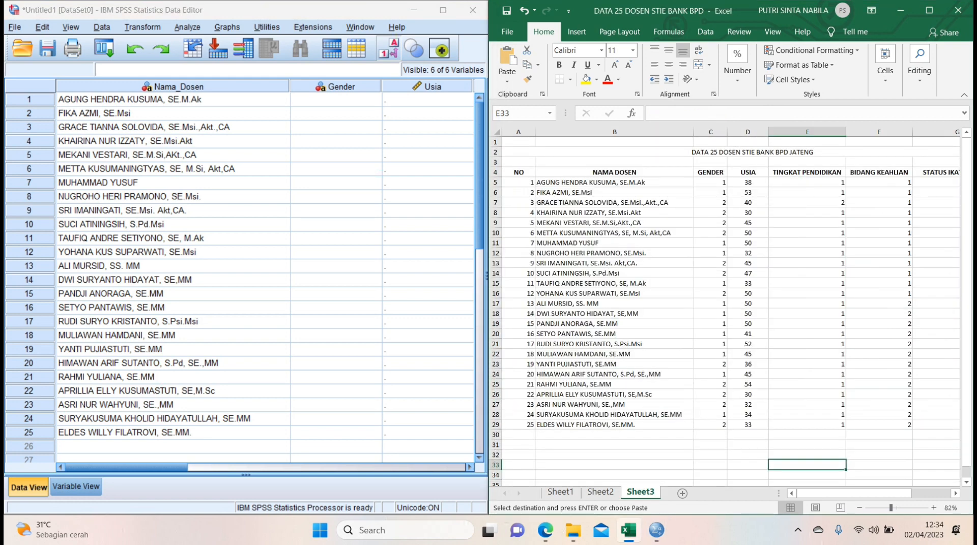
{"action": "left_click_drag", "start_coordinate": [710, 182], "coordinate": [711, 426]}
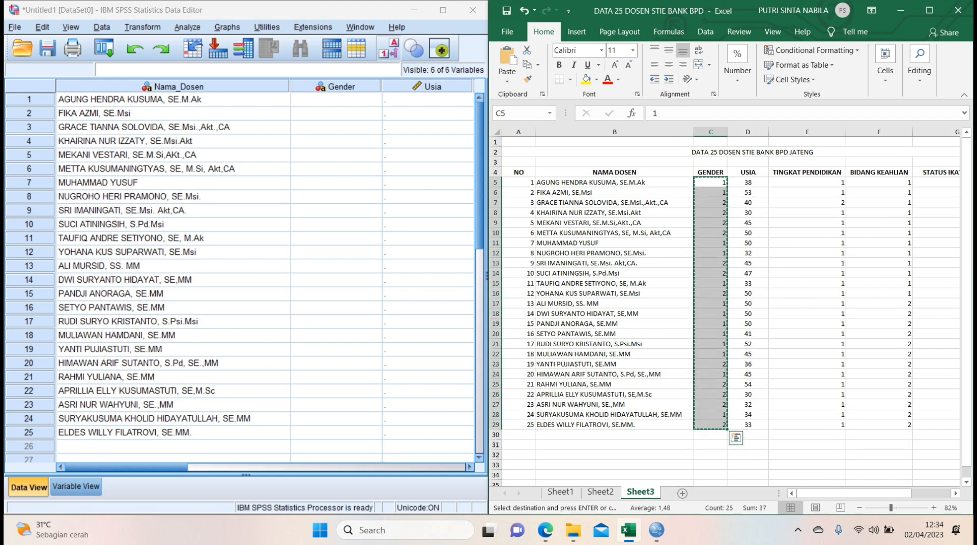
{"action": "left_click", "coordinate": [336, 99]}
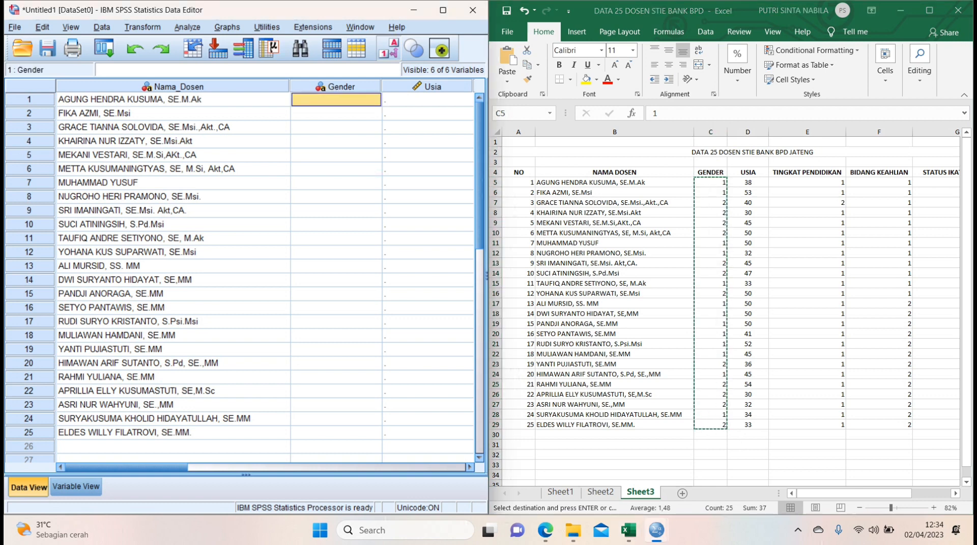
{"action": "key", "text": "ctrl+v"}
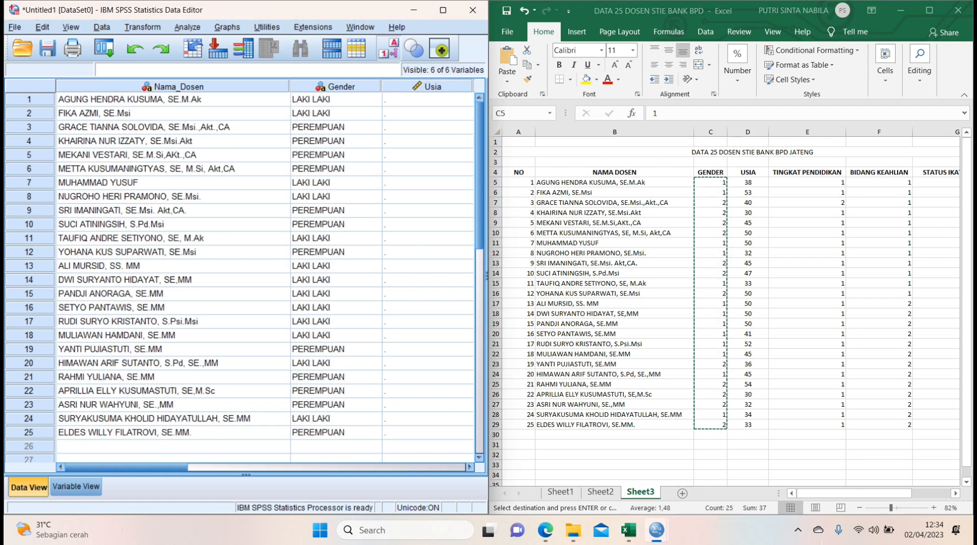
Copy the 25 USIA values from Sheet3 of the Excel workbook into the SPSS Usia column.
{"action": "key", "text": "alt+Tab"}
{"action": "left_click_drag", "start_coordinate": [747, 182], "coordinate": [763, 428]}
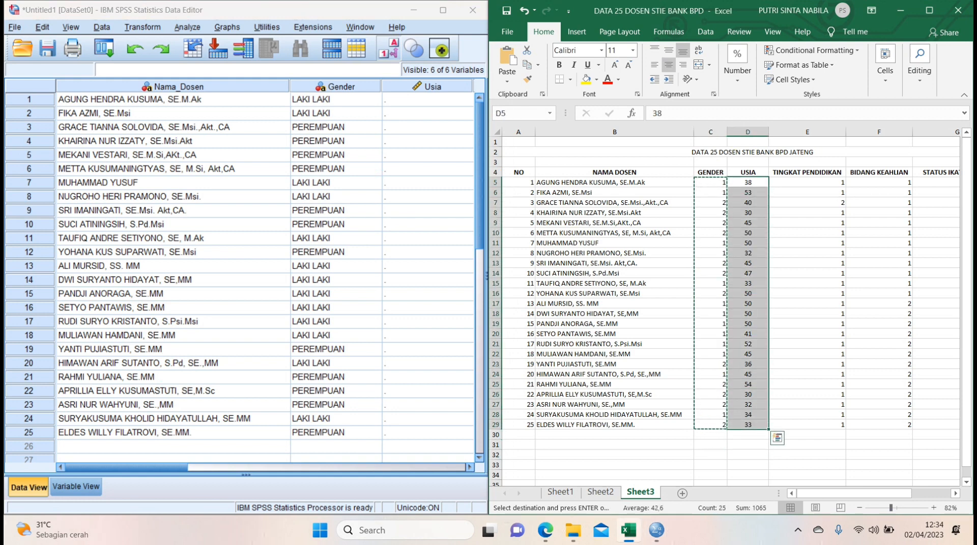
{"action": "key", "text": "ctrl+c"}
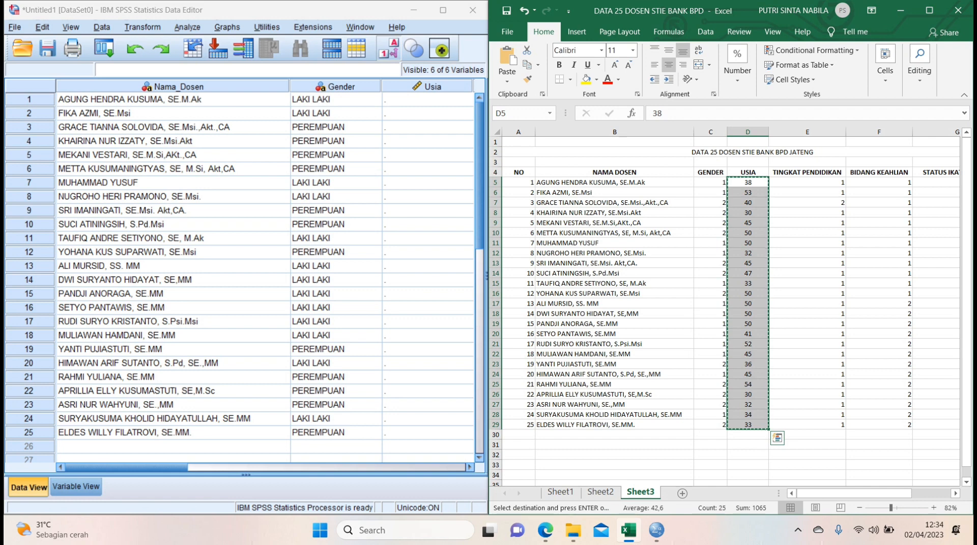
{"action": "left_click", "coordinate": [427, 100]}
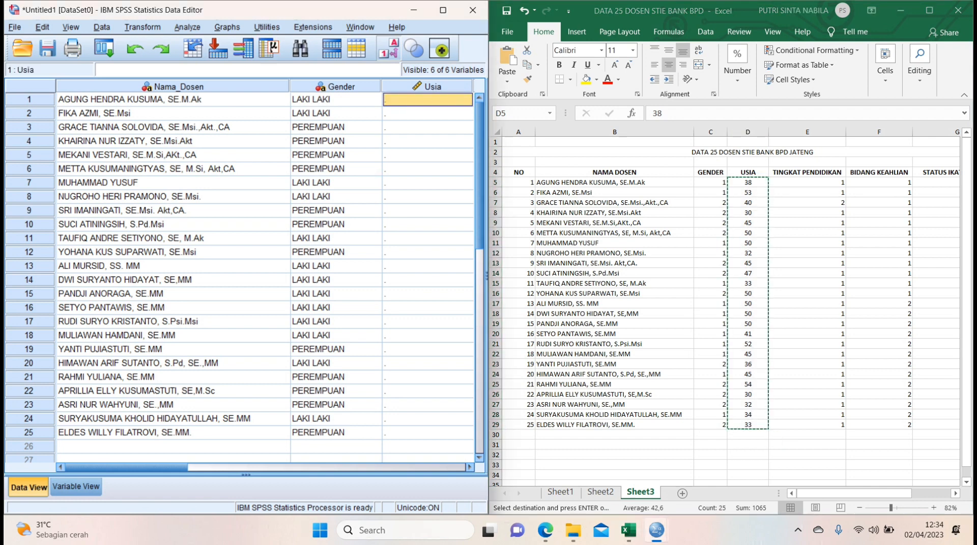
{"action": "key", "text": "ctrl+v"}
Copy the coded TINGKAT PENDIDIKAN values from Sheet3 into the SPSS Tingkat_Pendidikan column, starting at the first case.
{"action": "left_click_drag", "start_coordinate": [137, 468], "coordinate": [239, 468]}
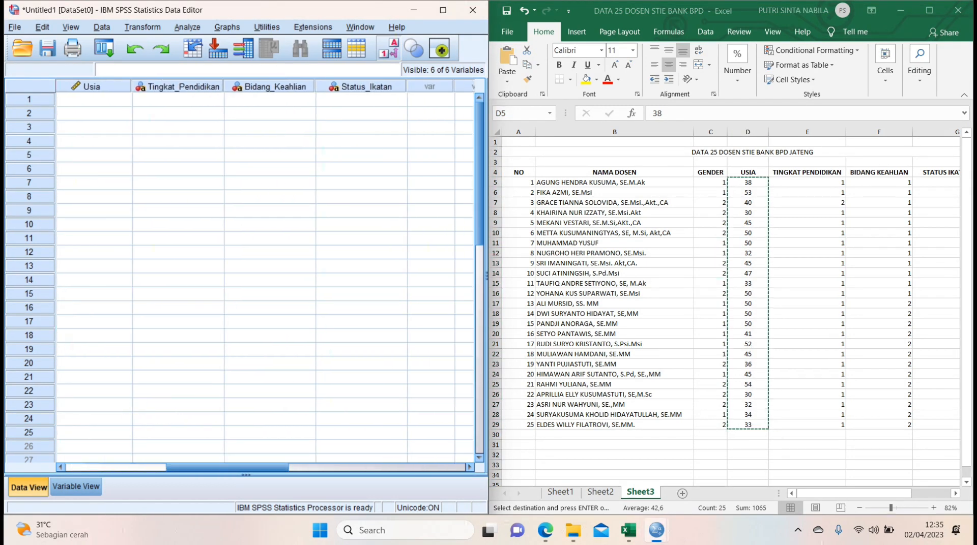
{"action": "left_click_drag", "start_coordinate": [814, 183], "coordinate": [814, 426]}
{"action": "key", "text": "ctrl+c"}
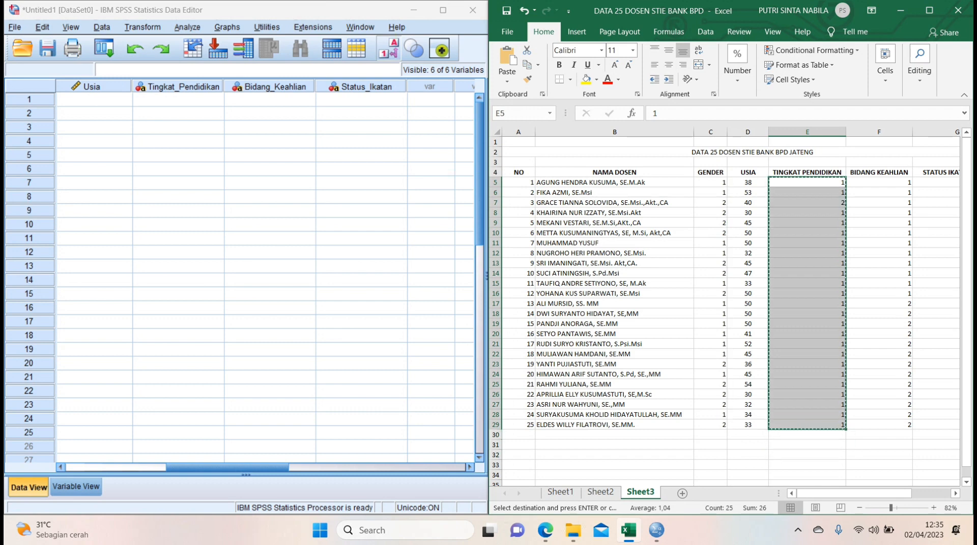
{"action": "left_click", "coordinate": [178, 99]}
{"action": "key", "text": "ctrl+v"}
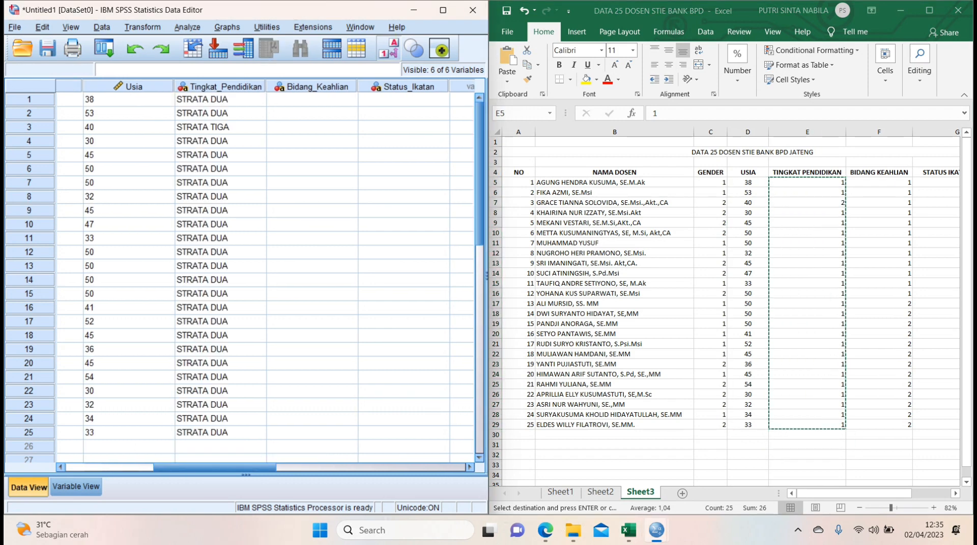
Copy the coded BIDANG KEAHLIAN values from Sheet3 into the SPSS Bidang_Keahlian column, starting at the first case.
{"action": "left_click_drag", "start_coordinate": [878, 183], "coordinate": [879, 426]}
{"action": "key", "text": "ctrl+c"}
{"action": "left_click", "coordinate": [312, 100]}
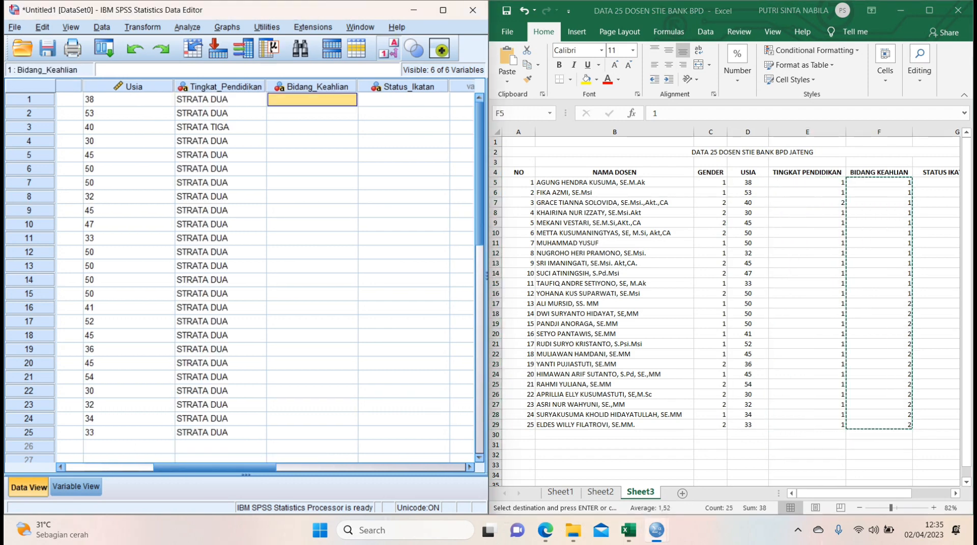
{"action": "key", "text": "ctrl+v"}
Copy the coded STATUS IKATAN KERJA values from Sheet3 into the SPSS Status_Ikatan column, starting at the first case.
{"action": "scroll", "coordinate": [765, 203], "scroll_direction": "right", "scroll_amount": 2}
{"action": "left_click_drag", "start_coordinate": [765, 183], "coordinate": [765, 426]}
{"action": "key", "text": "ctrl+c"}
{"action": "left_click", "coordinate": [403, 99]}
{"action": "key", "text": "ctrl+v"}
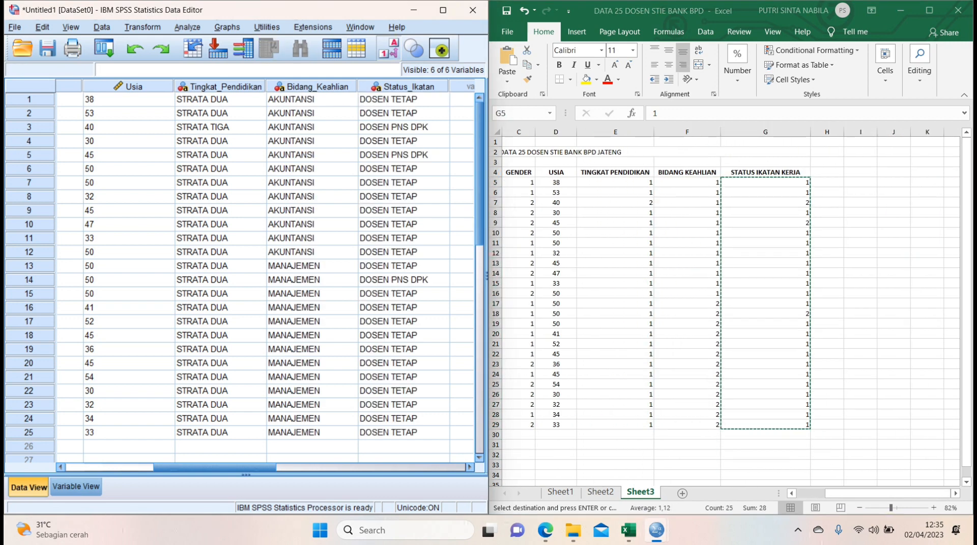
Review all six columns of the lecturer data in full screen and switch to Microsoft Edge to read the LATIHAN 2 tasks.
{"action": "left_click", "coordinate": [442, 10]}
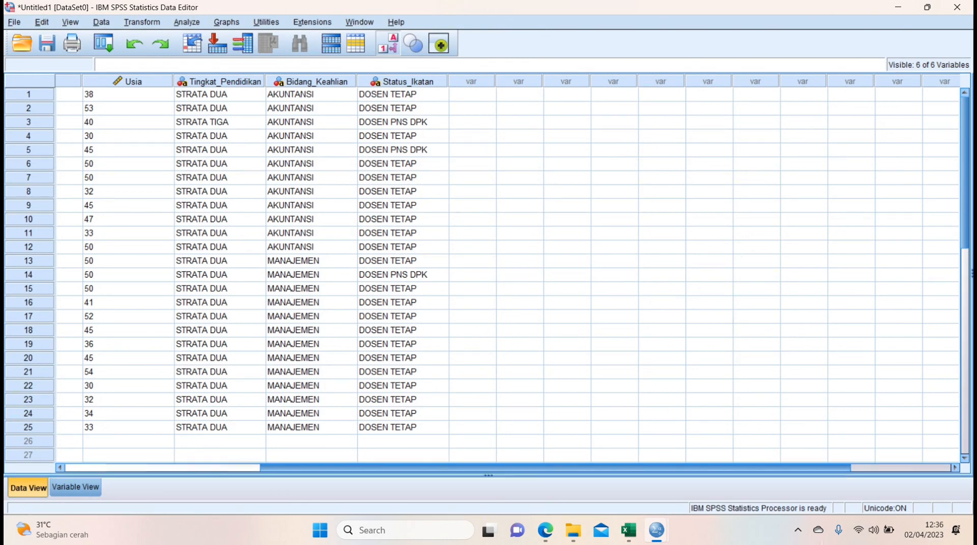
{"action": "scroll", "coordinate": [503, 270], "scroll_direction": "left", "scroll_amount": 5}
{"action": "scroll", "coordinate": [504, 270], "scroll_direction": "left", "scroll_amount": 5}
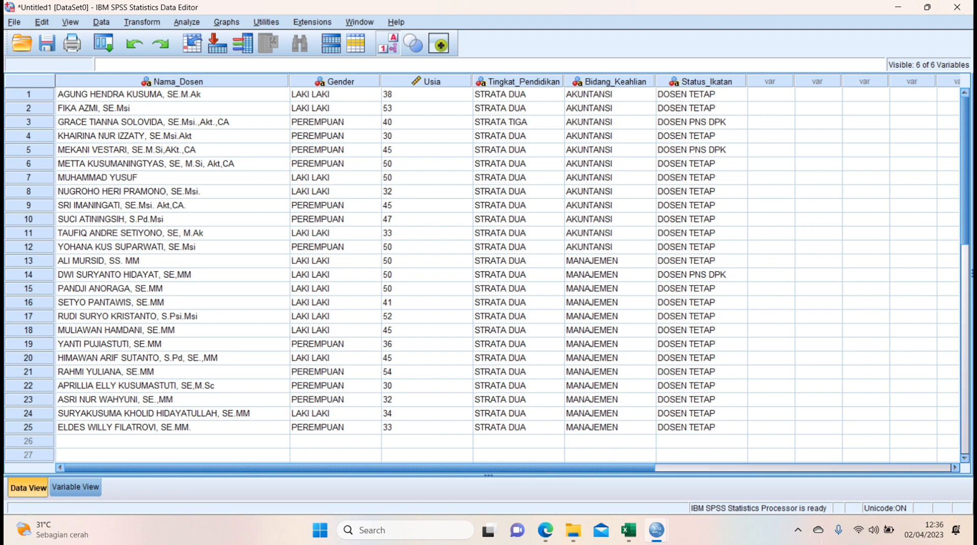
{"action": "left_click", "coordinate": [545, 530]}
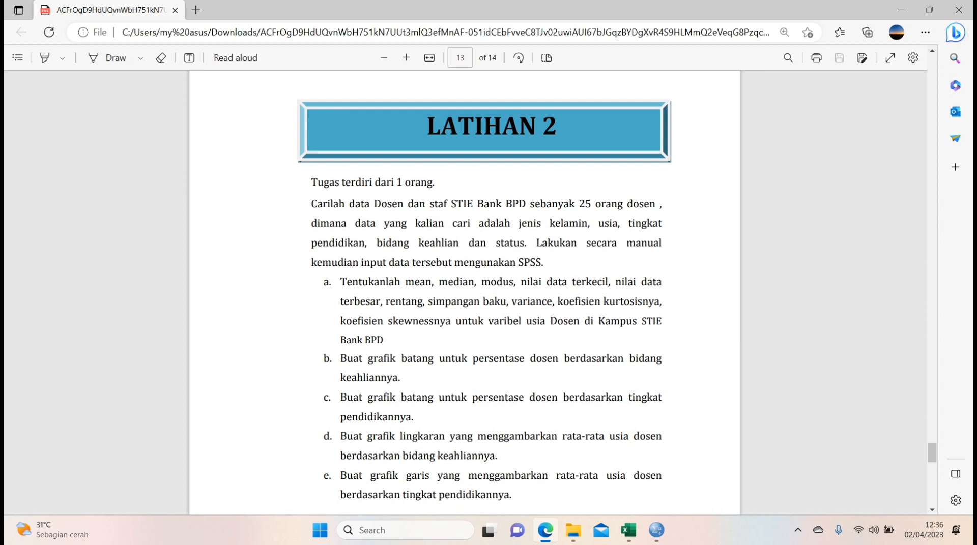
Switch to the SPSS Data Editor and set up a Frequencies analysis with Umur [Usia] as its variable.
{"action": "mouse_move", "coordinate": [657, 531]}
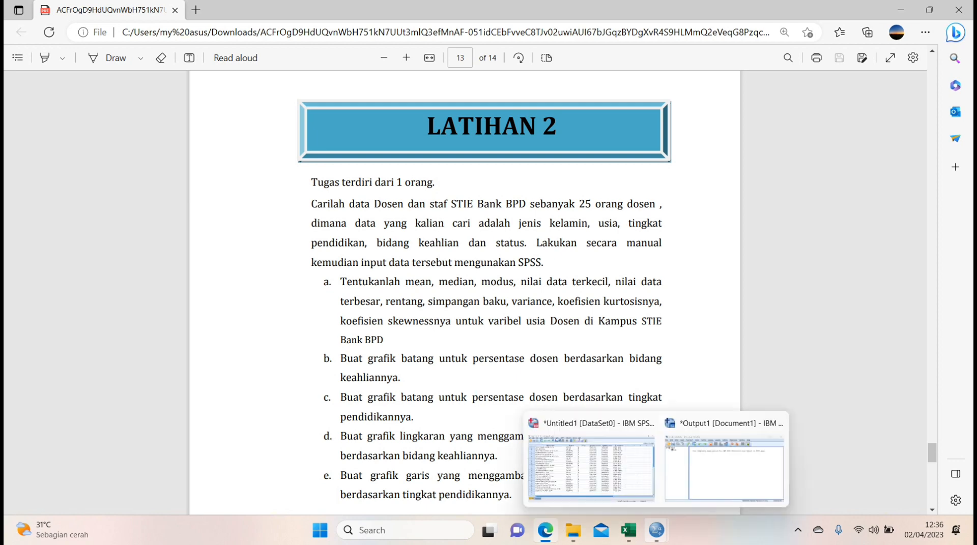
{"action": "left_click", "coordinate": [590, 466]}
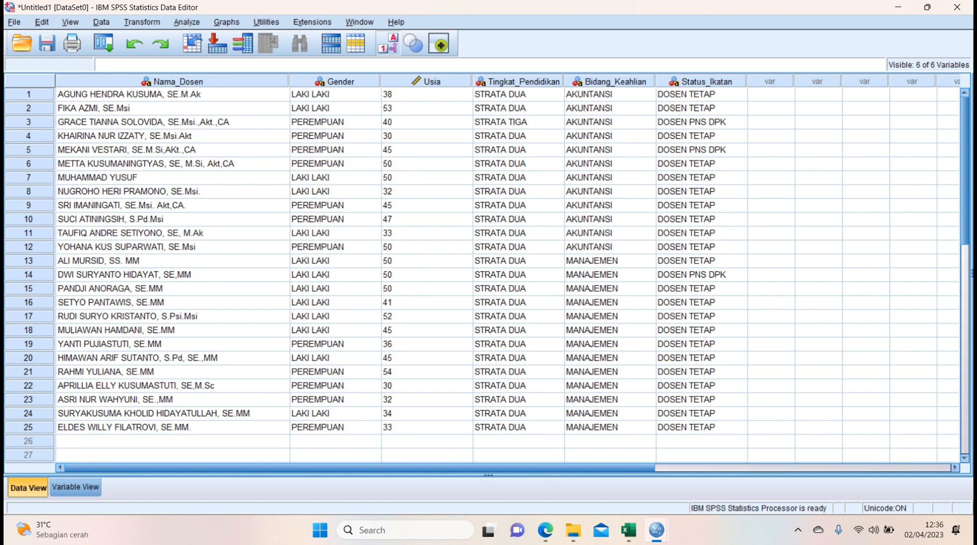
{"action": "left_click", "coordinate": [187, 23]}
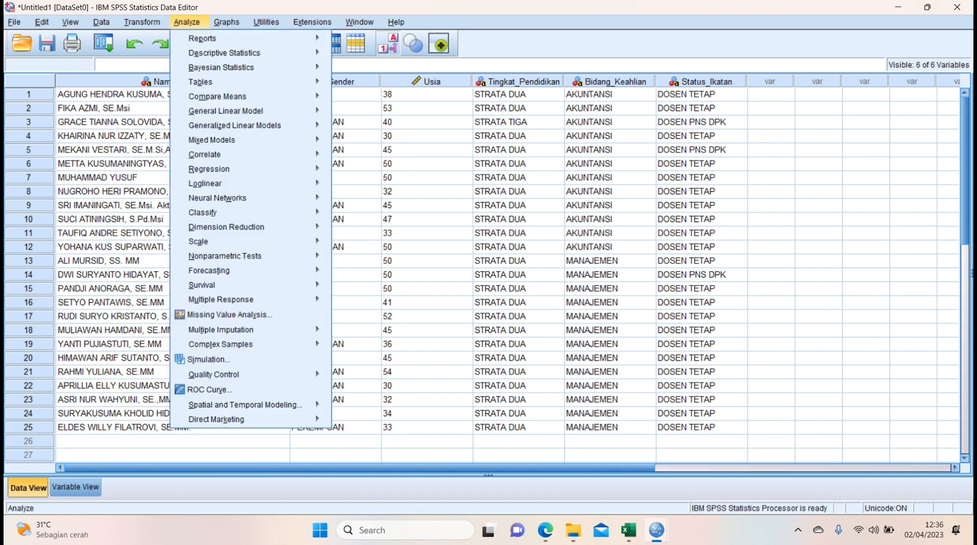
{"action": "key", "text": "Right"}
{"action": "mouse_move", "coordinate": [188, 23]}
{"action": "mouse_move", "coordinate": [224, 53]}
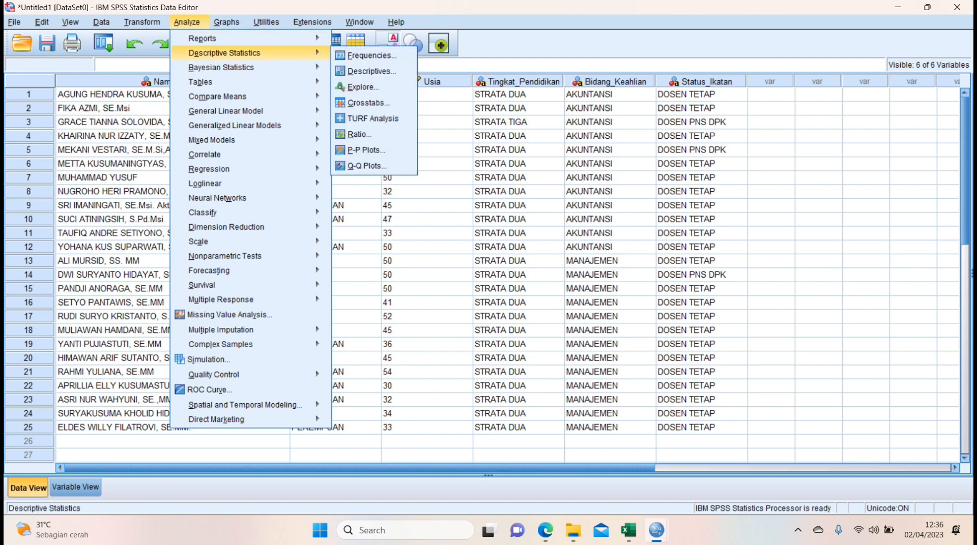
{"action": "key", "text": "Return"}
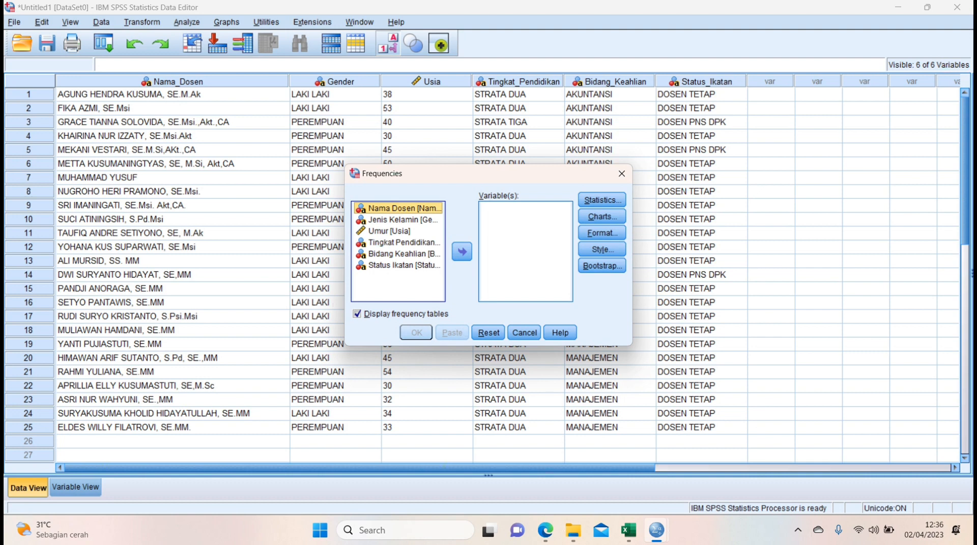
{"action": "left_click", "coordinate": [389, 231]}
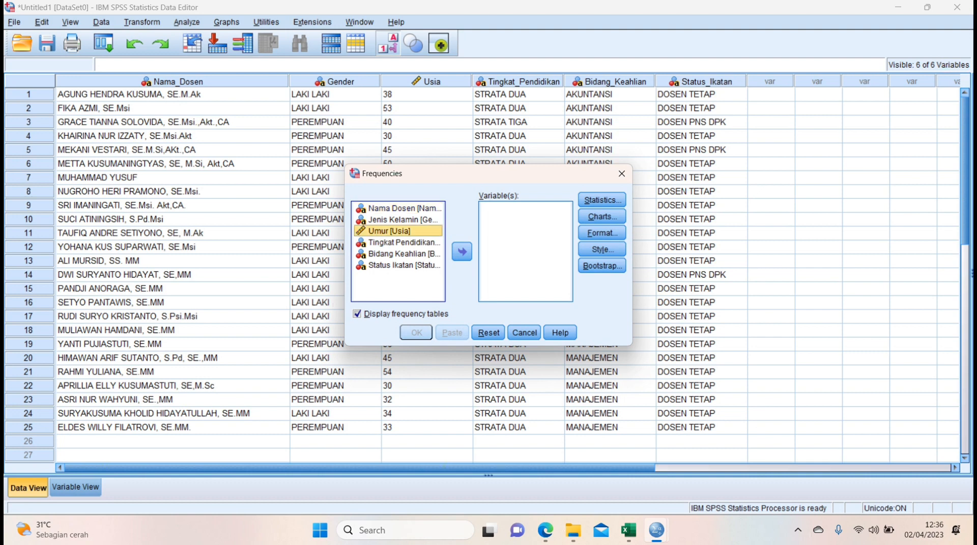
{"action": "left_click", "coordinate": [462, 252]}
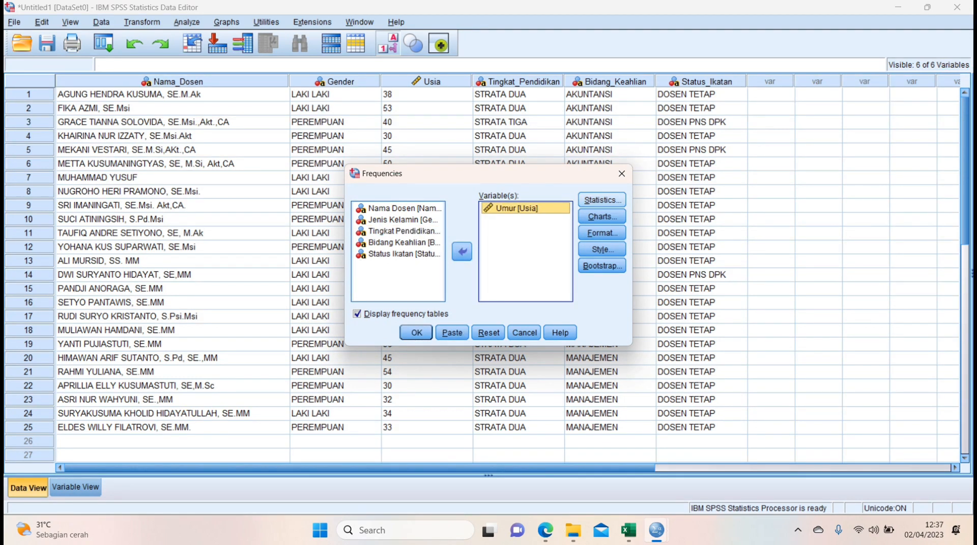
Include mean, median, mode, standard deviation, variance, range, minimum and maximum in the Frequencies statistics.
{"action": "left_click", "coordinate": [602, 200]}
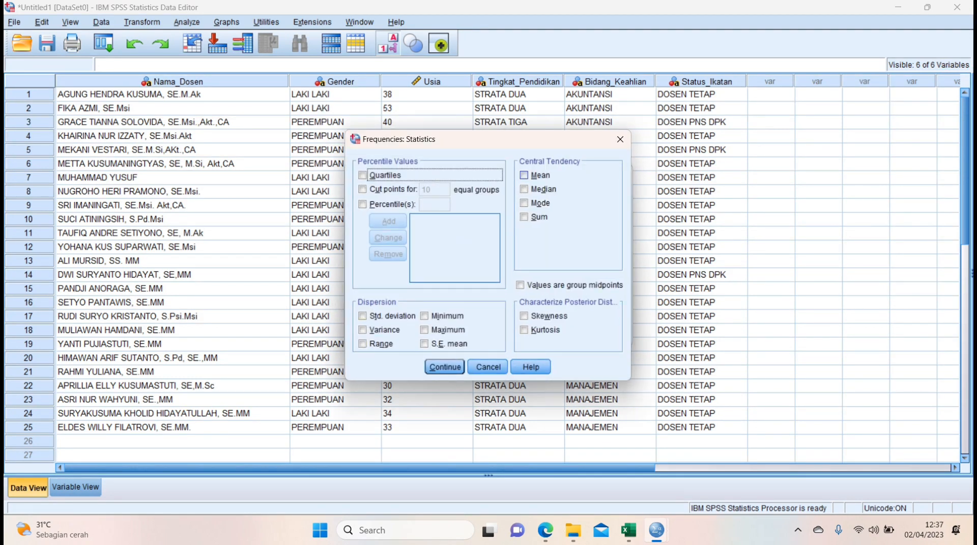
{"action": "left_click", "coordinate": [524, 176]}
{"action": "left_click", "coordinate": [524, 189]}
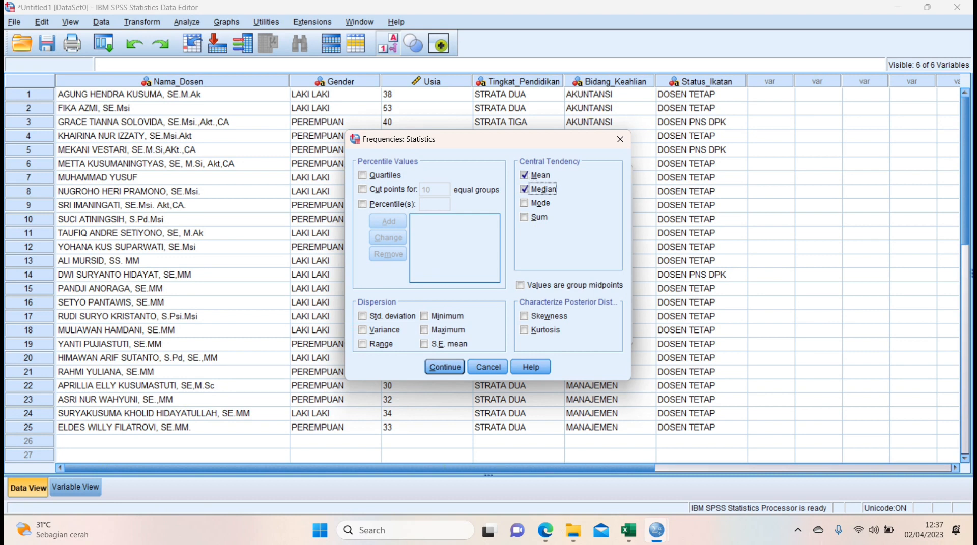
{"action": "left_click", "coordinate": [524, 203]}
{"action": "left_click", "coordinate": [363, 316]}
{"action": "left_click", "coordinate": [363, 330]}
{"action": "left_click", "coordinate": [362, 344]}
{"action": "left_click", "coordinate": [424, 316]}
{"action": "left_click", "coordinate": [424, 330]}
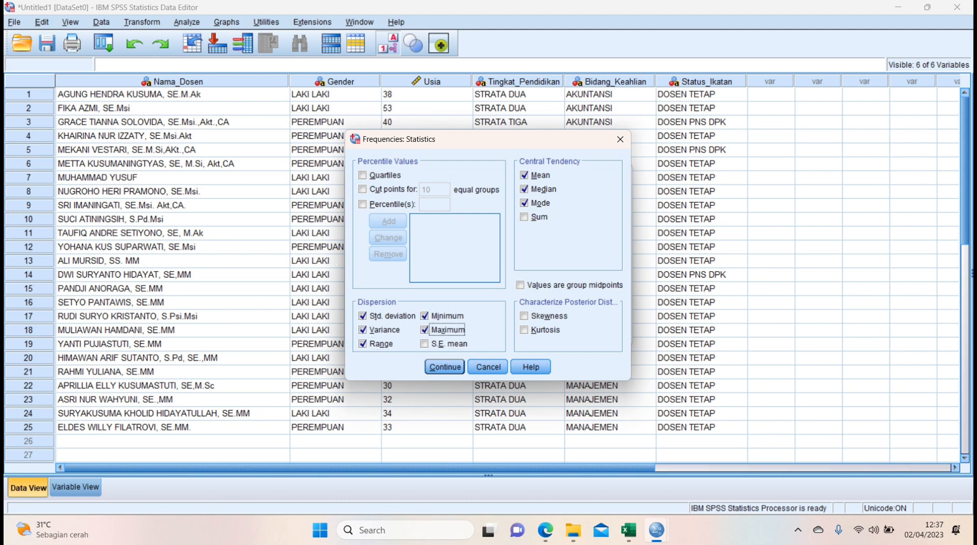
Add skewness and kurtosis to the statistics and run the Frequencies analysis.
{"action": "left_click", "coordinate": [524, 316]}
{"action": "left_click", "coordinate": [523, 330]}
{"action": "left_click", "coordinate": [445, 367]}
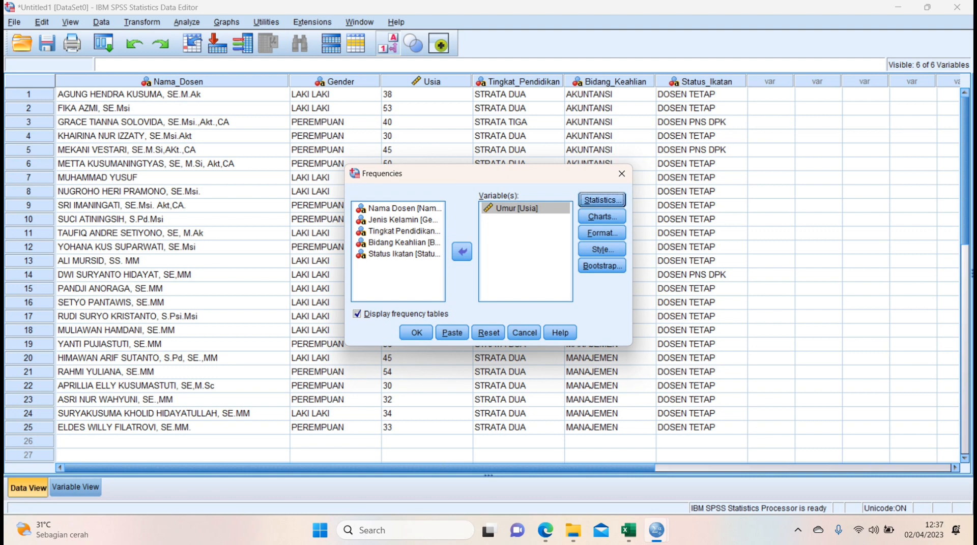
{"action": "left_click", "coordinate": [416, 333]}
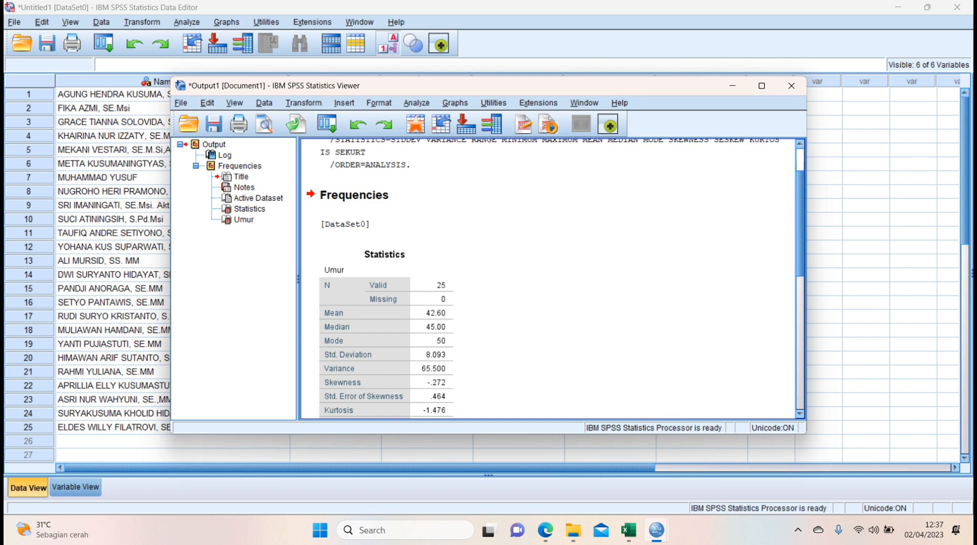
Review the Umur statistics and frequency table, keep the output open but minimized, and switch to Microsoft Edge to read the next LATIHAN 2 task.
{"action": "left_click_drag", "start_coordinate": [799, 224], "coordinate": [799, 262]}
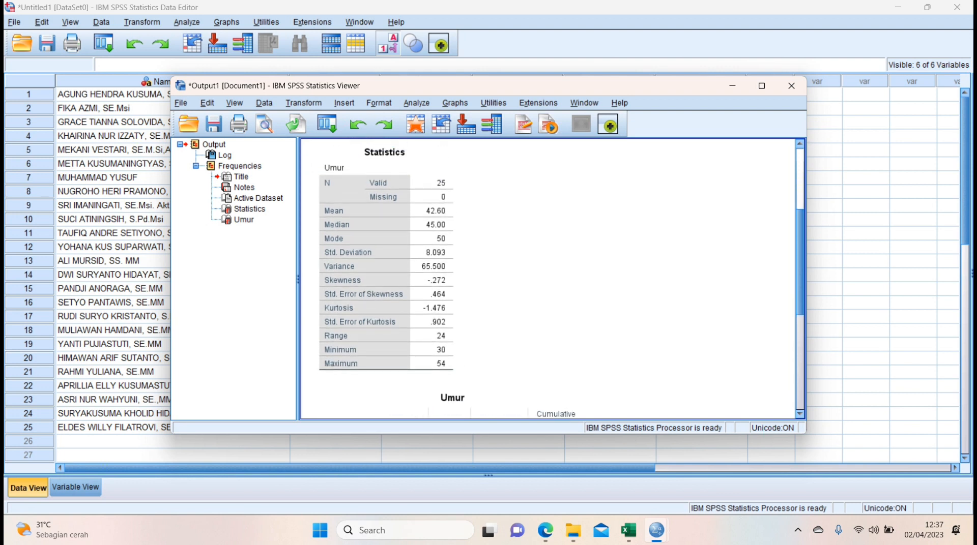
{"action": "left_click_drag", "start_coordinate": [799, 263], "coordinate": [799, 357]}
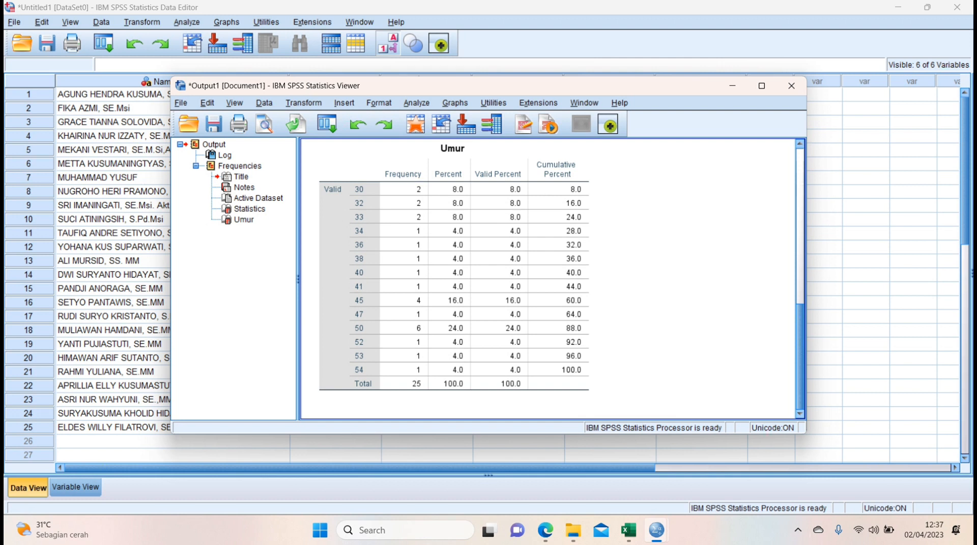
{"action": "left_click_drag", "start_coordinate": [799, 357], "coordinate": [799, 200]}
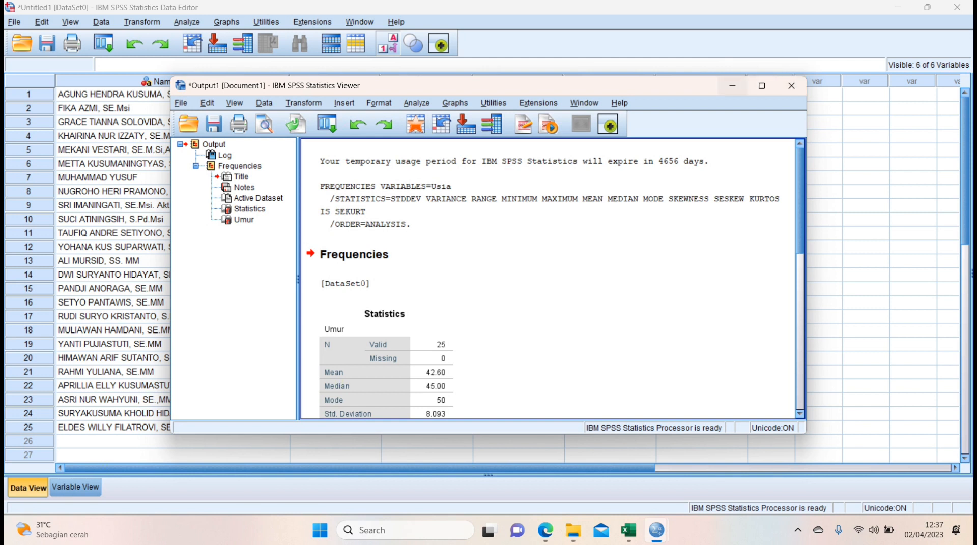
{"action": "left_click", "coordinate": [792, 85]}
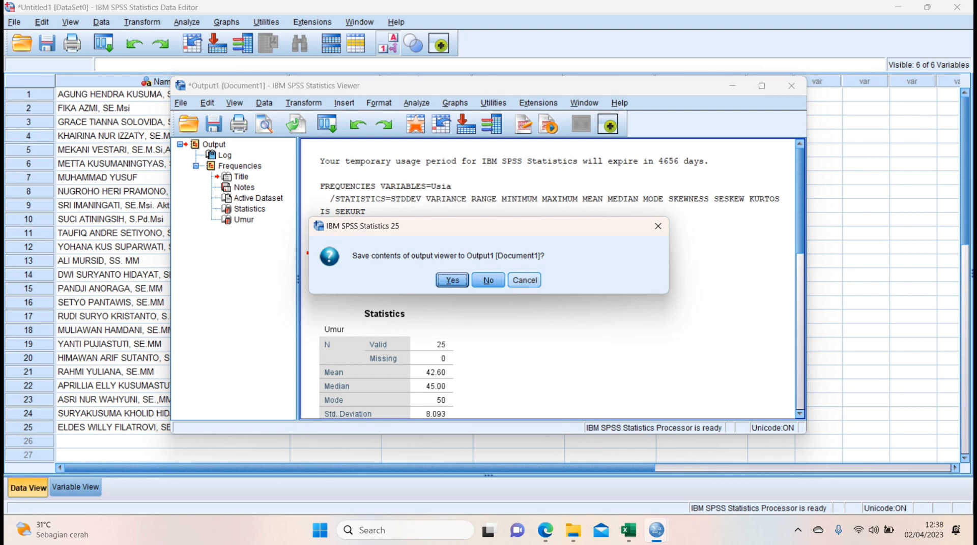
{"action": "left_click", "coordinate": [524, 281]}
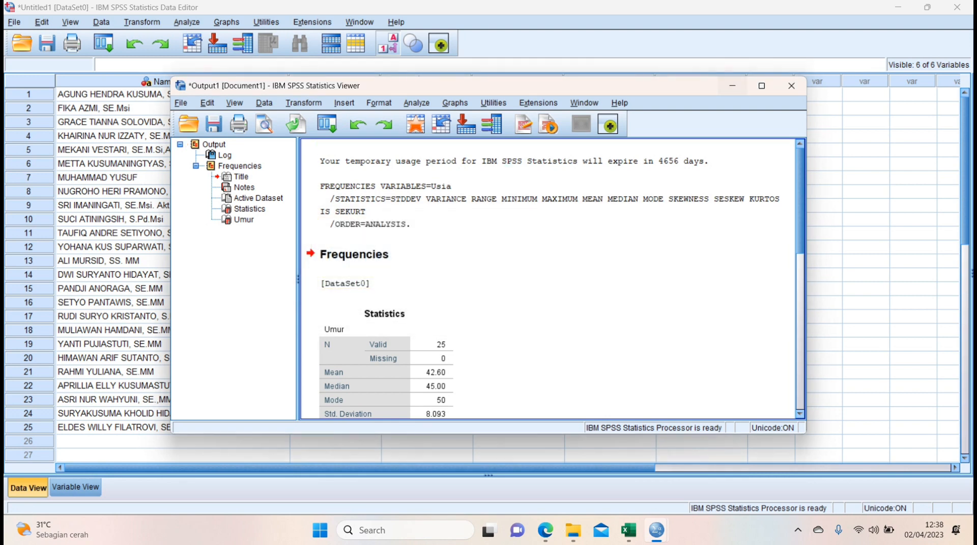
{"action": "left_click", "coordinate": [732, 86]}
{"action": "left_click", "coordinate": [545, 531]}
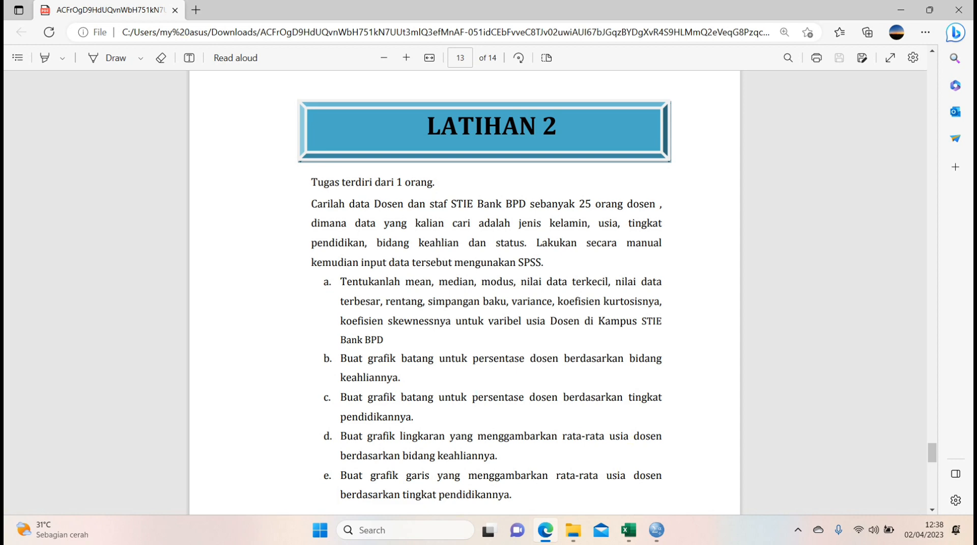
Return to SPSS and define a simple legacy bar chart for groups of cases, showing % of cases with Bidang Keahlian as category axis.
{"action": "key", "text": "alt+Tab"}
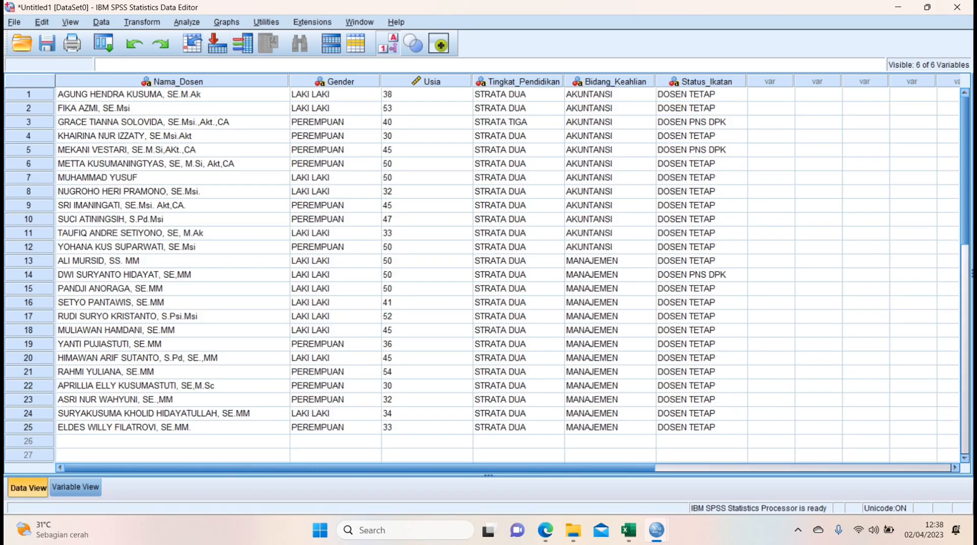
{"action": "key", "text": "alt+g"}
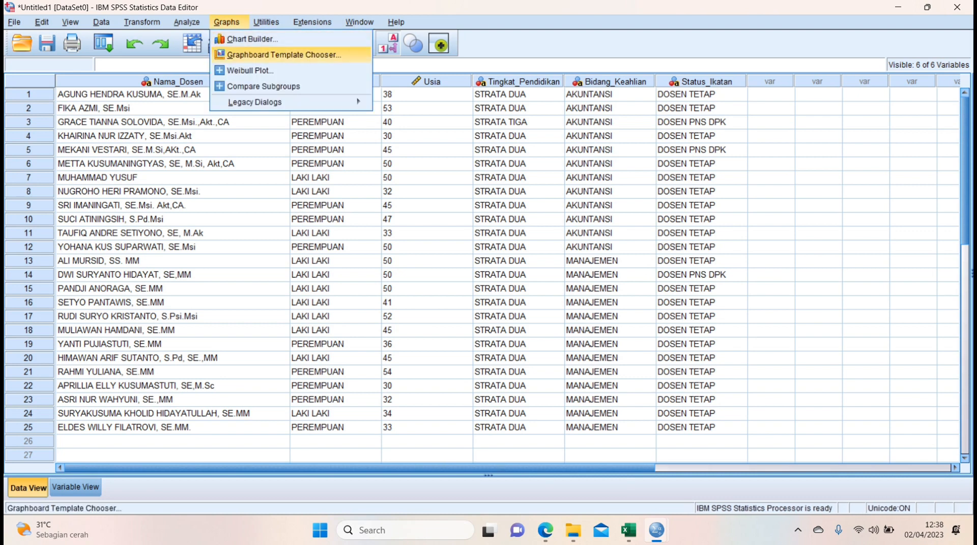
{"action": "mouse_move", "coordinate": [285, 102]}
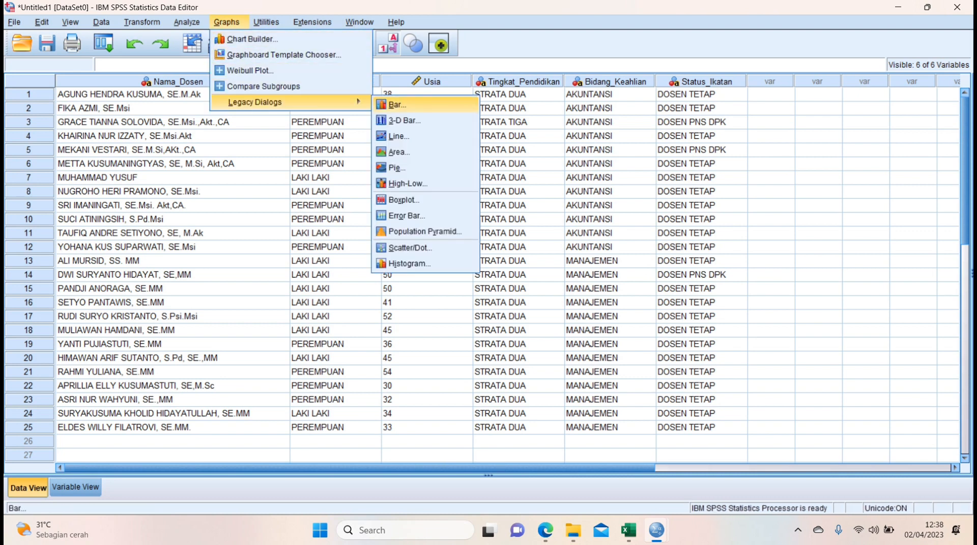
{"action": "key", "text": "Return"}
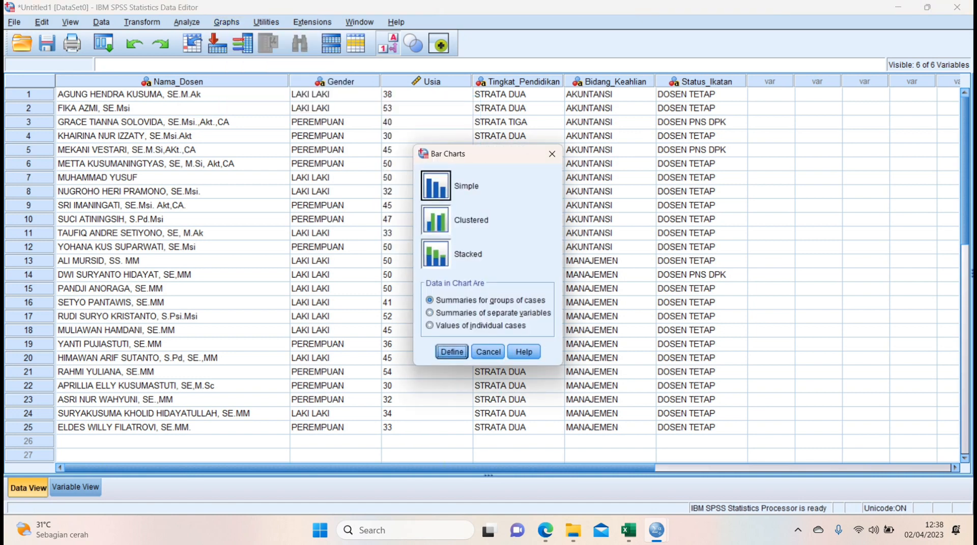
{"action": "left_click", "coordinate": [436, 187]}
{"action": "left_click", "coordinate": [452, 352]}
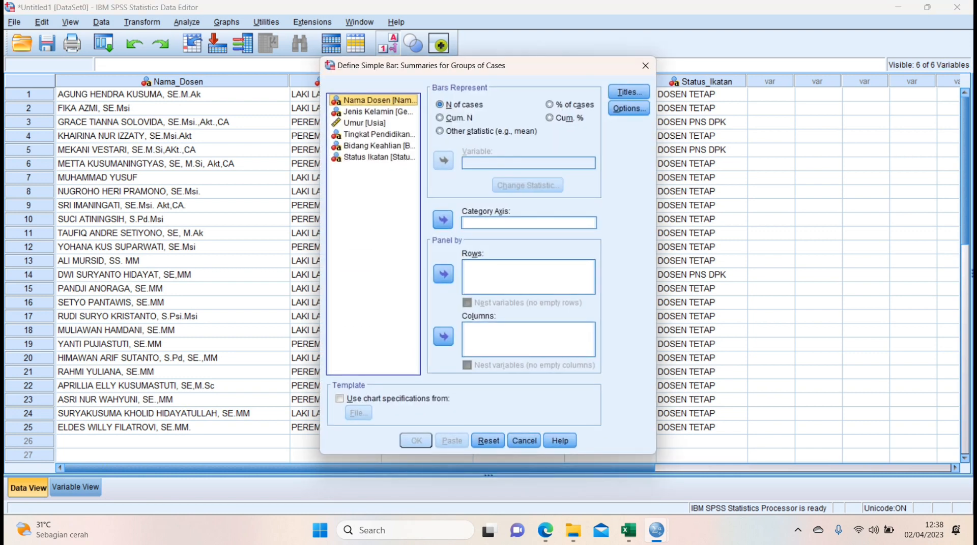
{"action": "left_click", "coordinate": [550, 104]}
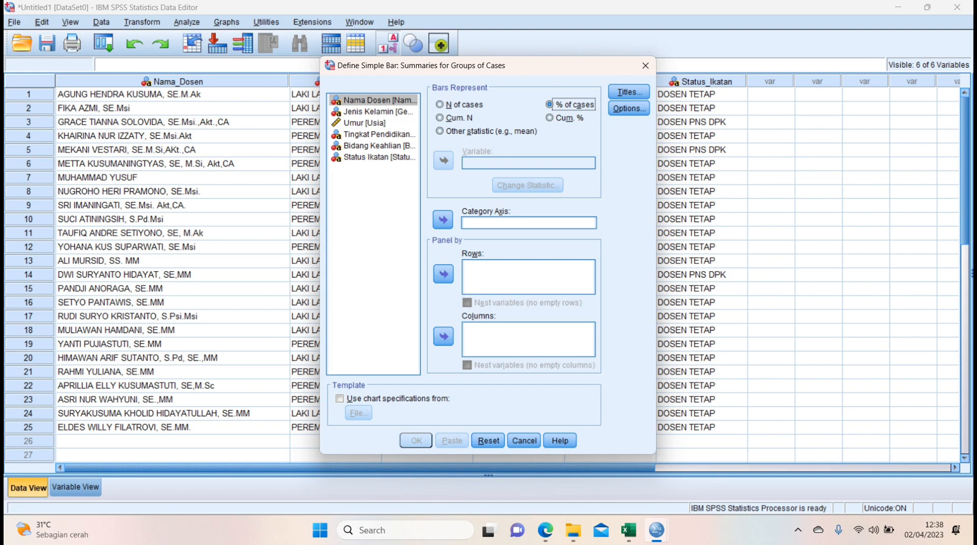
{"action": "left_click", "coordinate": [379, 146]}
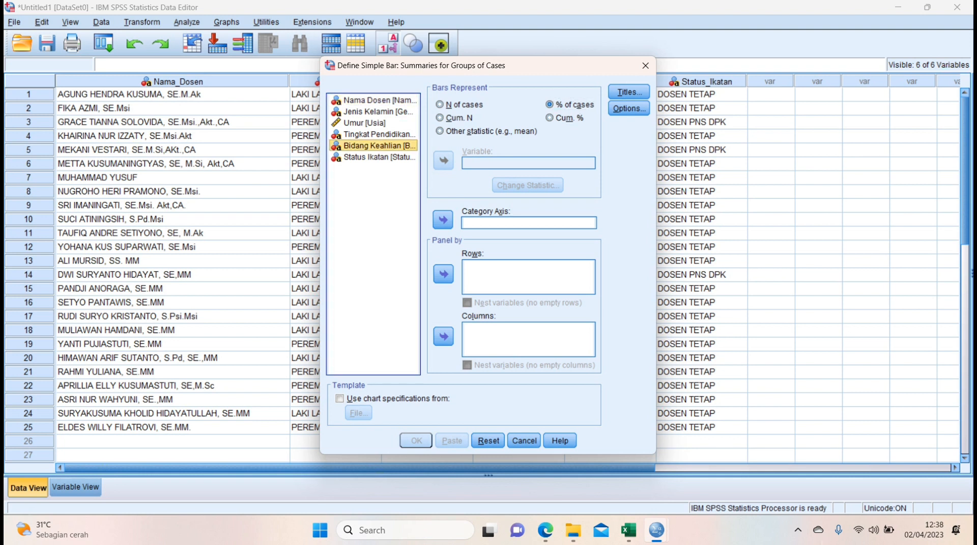
{"action": "left_click", "coordinate": [443, 220]}
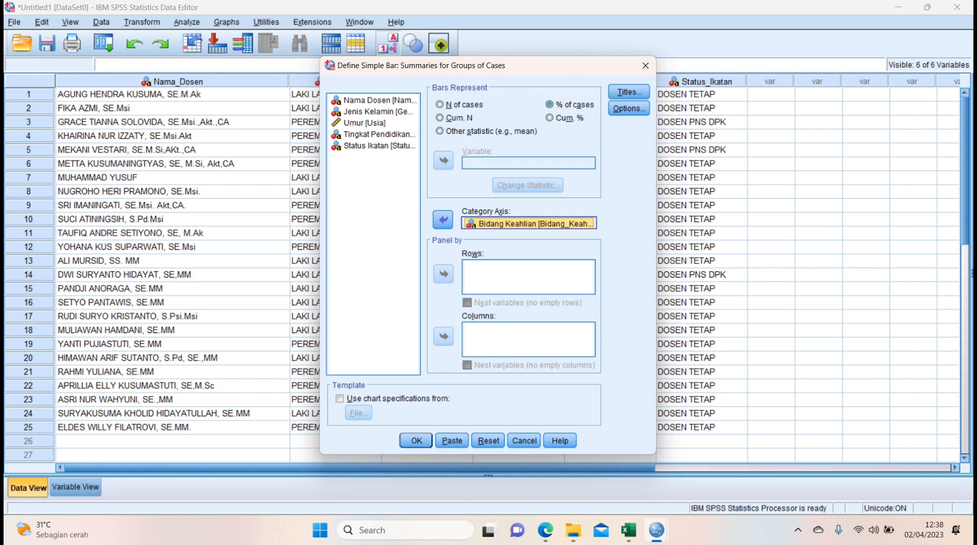
Give the bar chart the subtitle GRAFIK PERSENTASE DOSEN BERDASARKAN BIDANG KEAHLIAN and generate it in the output.
{"action": "left_click", "coordinate": [629, 91]}
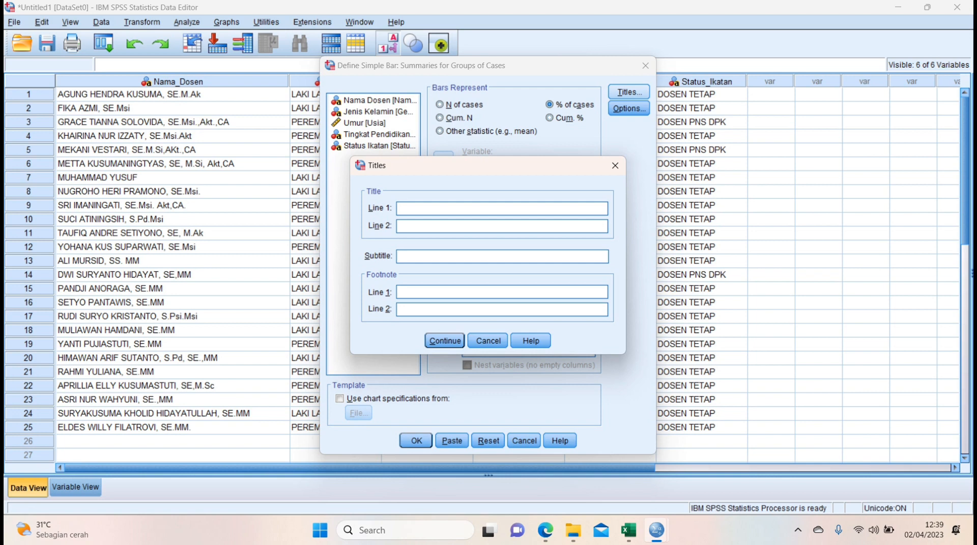
{"action": "type", "text": "GRAFIK PERSENTASE DOSEN"}
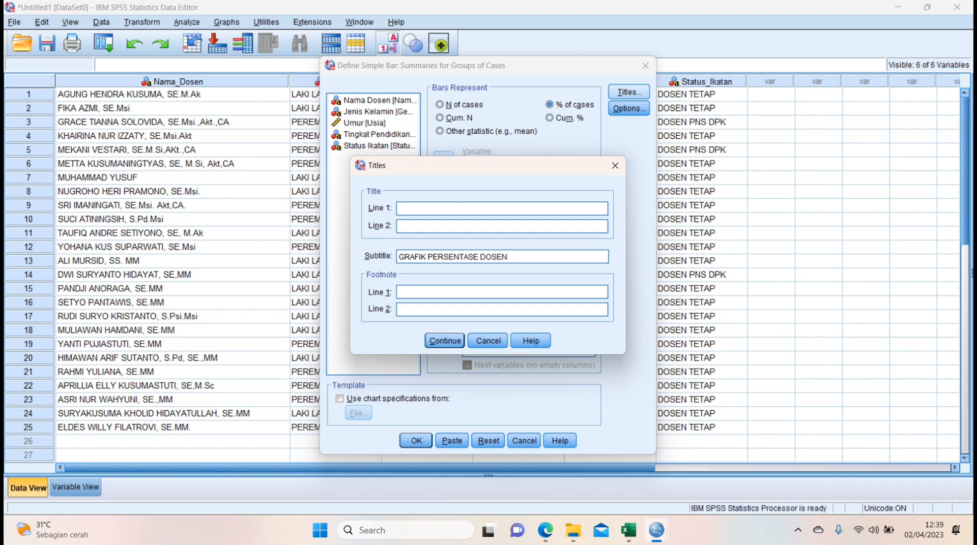
{"action": "type", "text": " BERDASARKAN BIDA"}
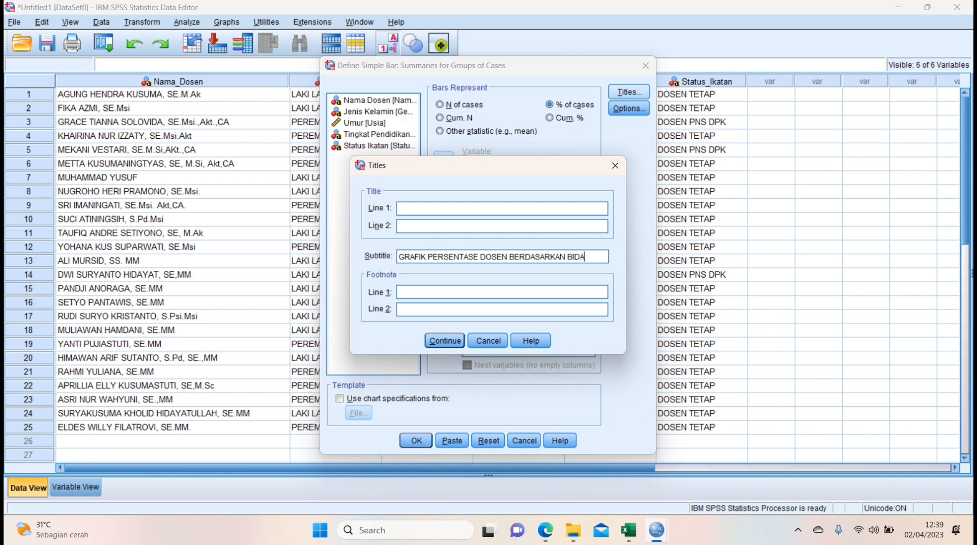
{"action": "type", "text": "NG KEAH"}
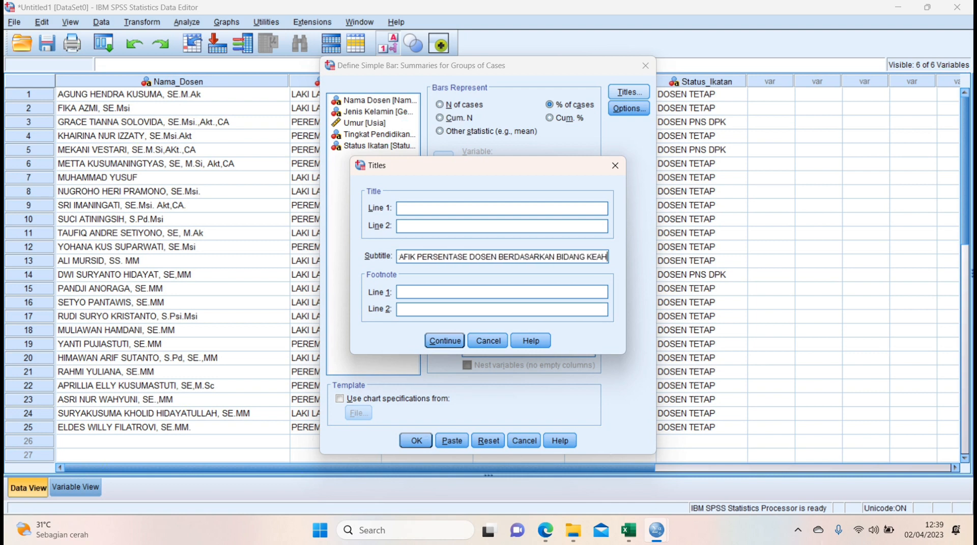
{"action": "type", "text": "LAI"}
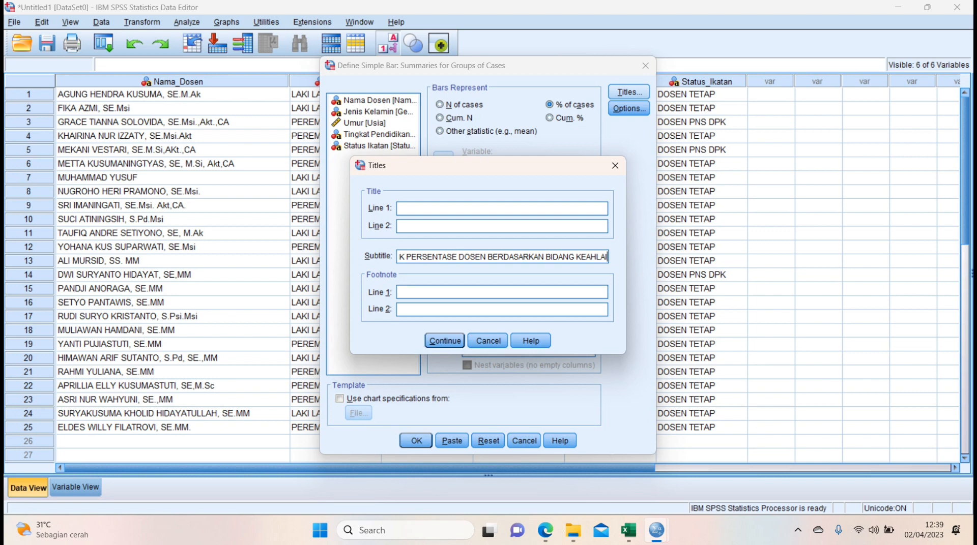
{"action": "key", "text": "BackSpace"}
{"action": "key", "text": "BackSpace"}
{"action": "type", "text": "IAN"}
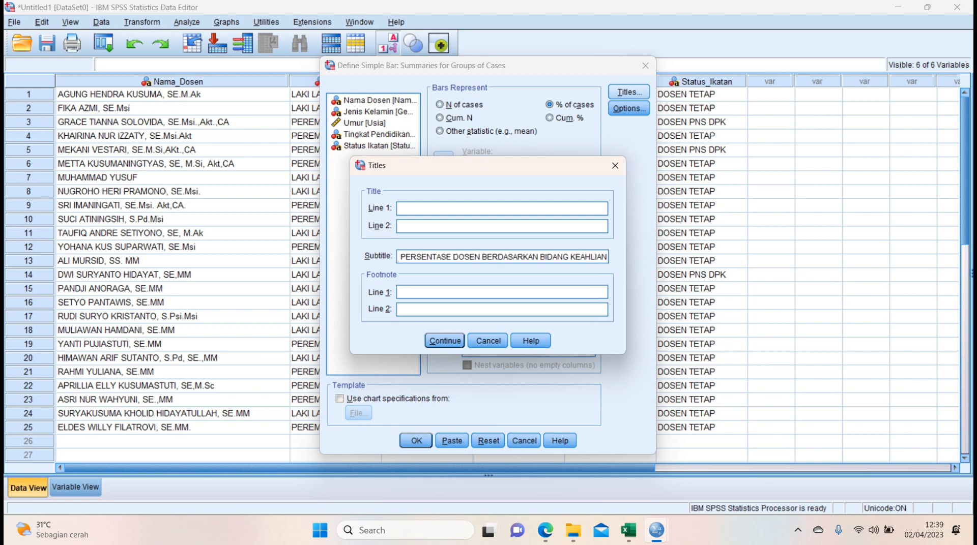
{"action": "left_click", "coordinate": [445, 341]}
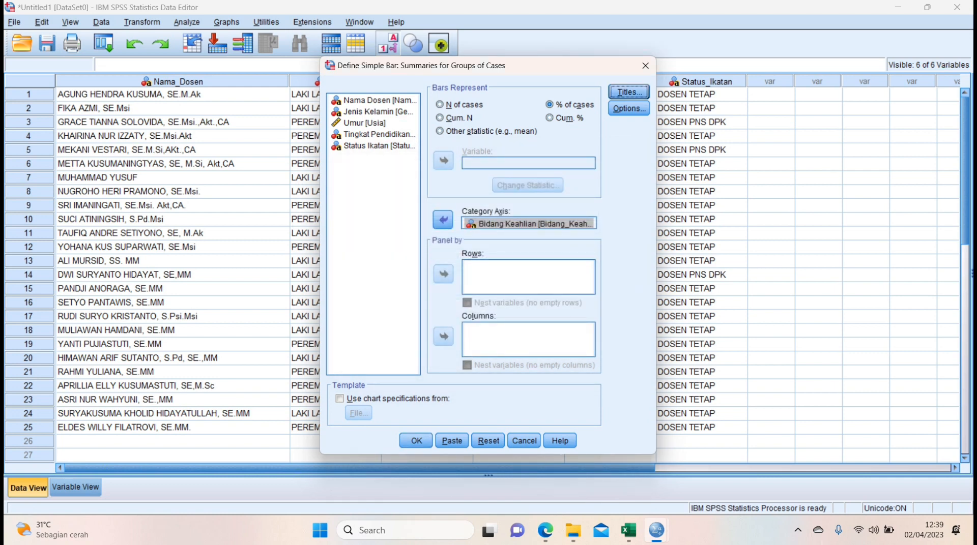
{"action": "left_click", "coordinate": [416, 441]}
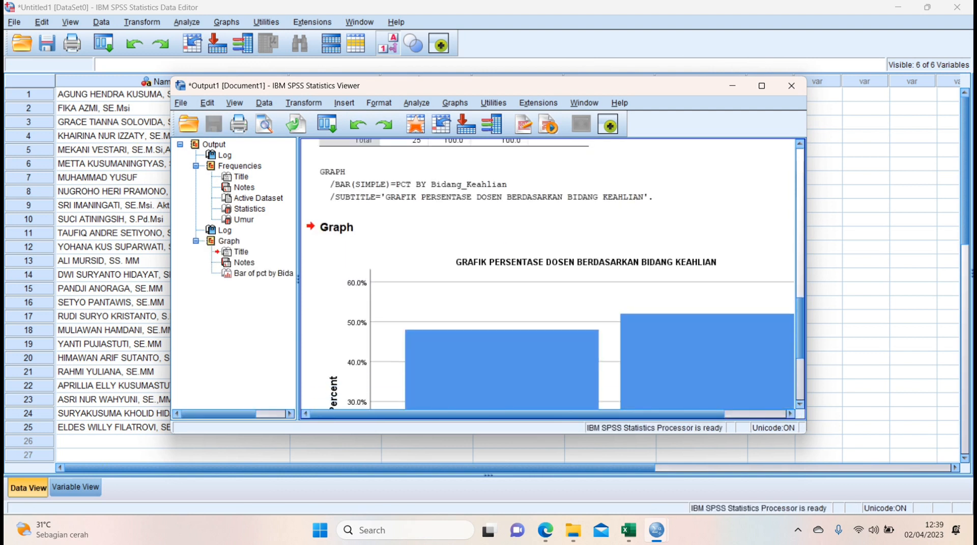
{"action": "scroll", "coordinate": [547, 274], "scroll_direction": "up", "scroll_amount": 3}
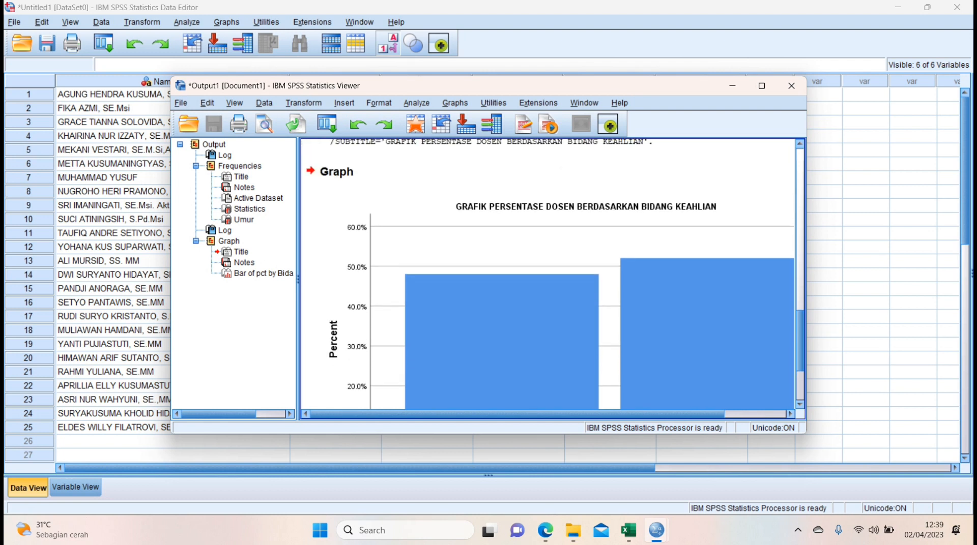
Open the Bidang Keahlian bar chart for editing and add data labels to the AKUNTANSI and MANAJEMEN bars.
{"action": "scroll", "coordinate": [548, 273], "scroll_direction": "down", "scroll_amount": 4}
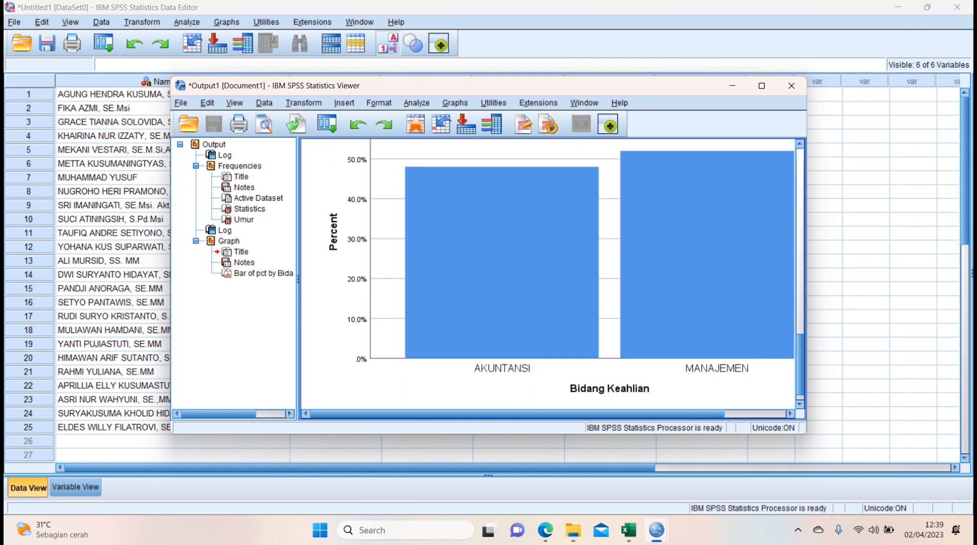
{"action": "scroll", "coordinate": [547, 274], "scroll_direction": "up", "scroll_amount": 4}
{"action": "scroll", "coordinate": [548, 273], "scroll_direction": "down", "scroll_amount": 3}
{"action": "left_click", "coordinate": [547, 274]}
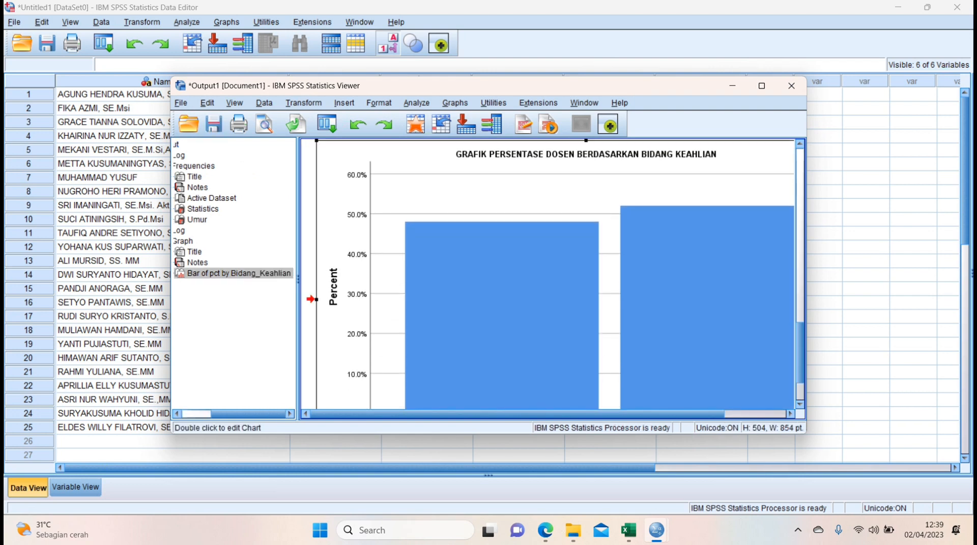
{"action": "double_click", "coordinate": [548, 274]}
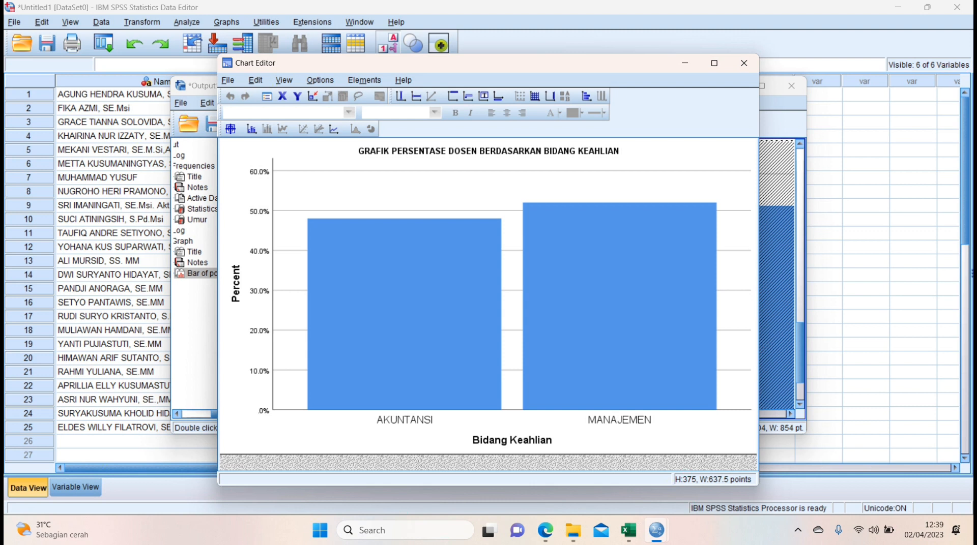
{"action": "left_click", "coordinate": [231, 129]}
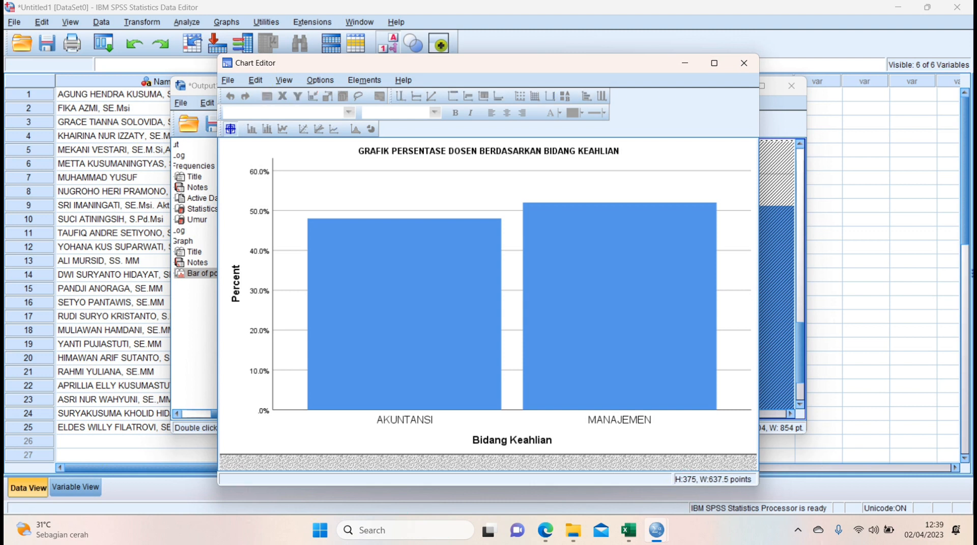
{"action": "left_click", "coordinate": [404, 315]}
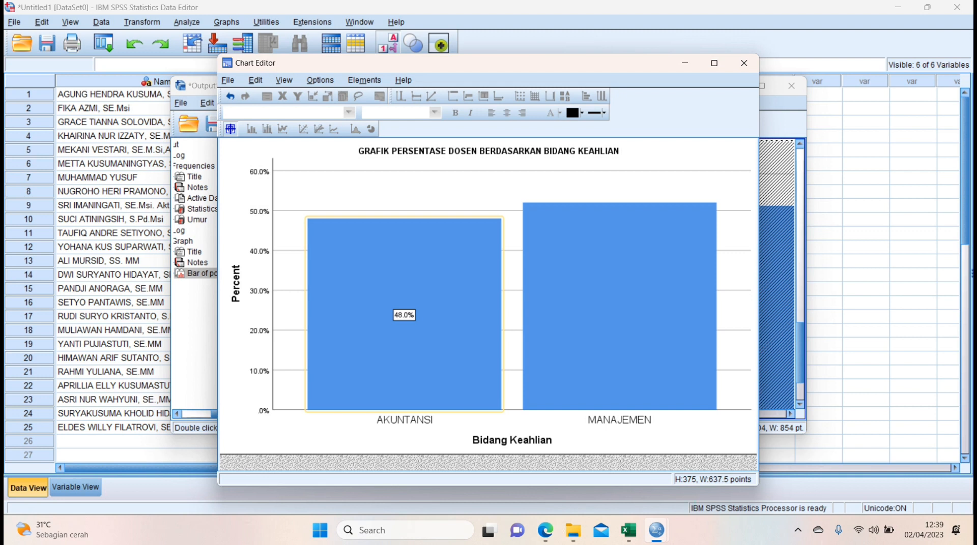
{"action": "left_click", "coordinate": [619, 307]}
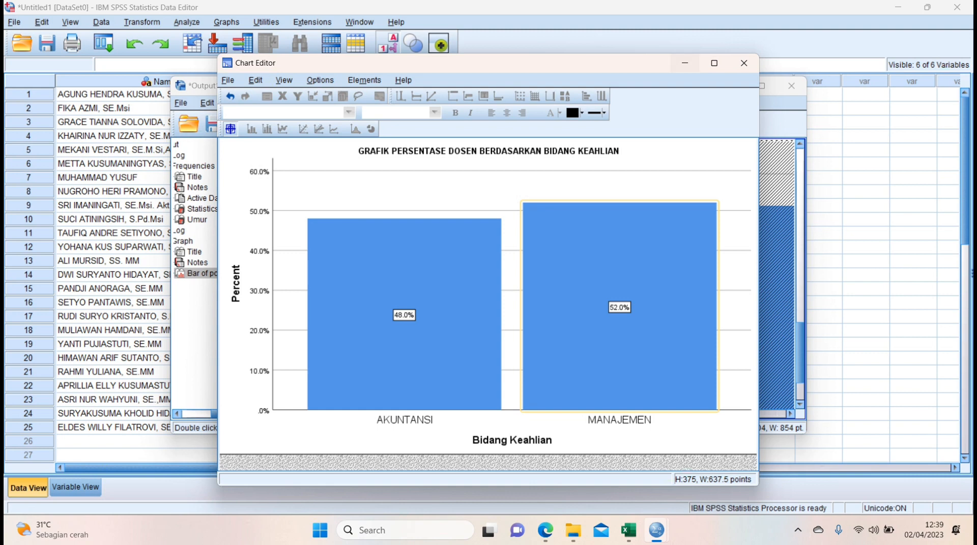
Minimize the chart editor and the output viewer, and switch to Microsoft Edge to read LATIHAN 2 task c.
{"action": "left_click", "coordinate": [685, 63]}
{"action": "left_click", "coordinate": [732, 86]}
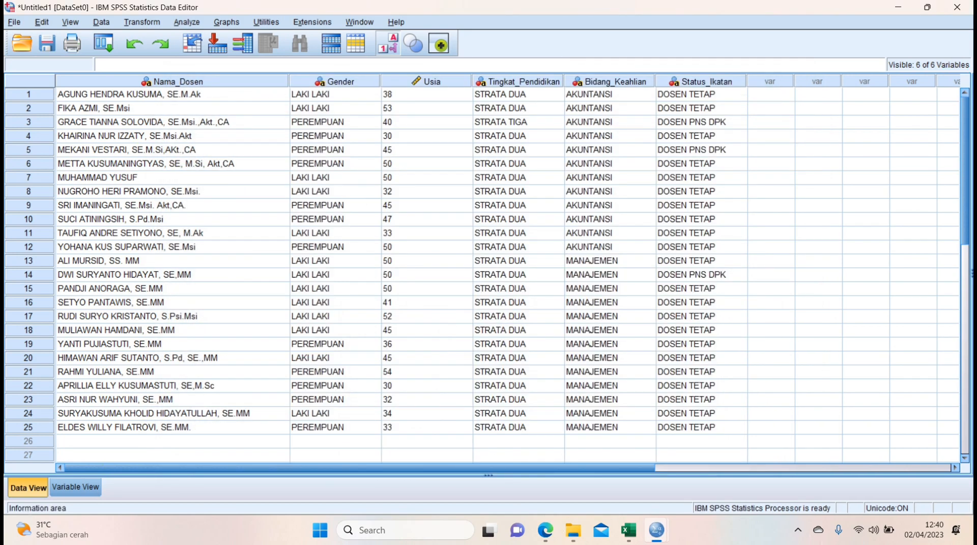
{"action": "left_click", "coordinate": [545, 530]}
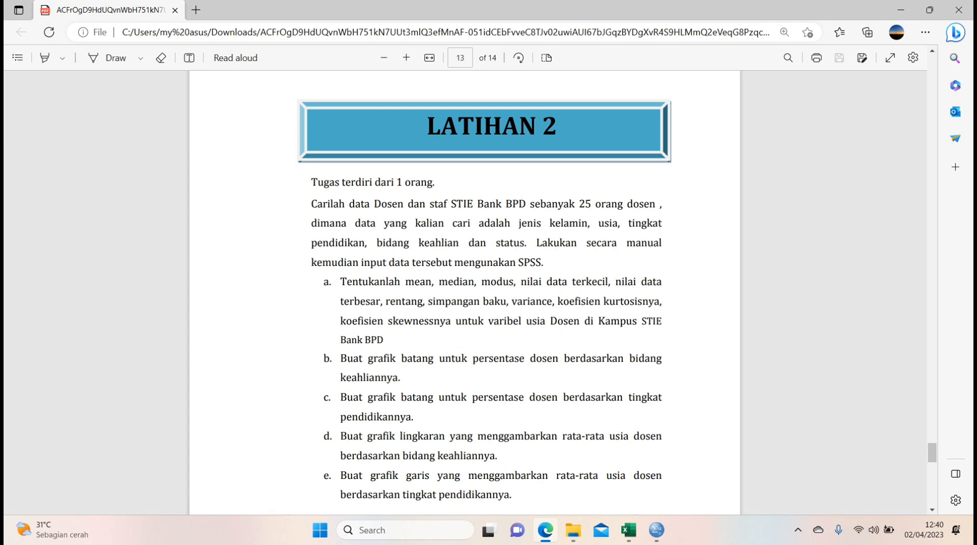
Return to the SPSS Data Editor and start defining a simple legacy bar chart with summaries for groups of cases.
{"action": "mouse_move", "coordinate": [656, 530]}
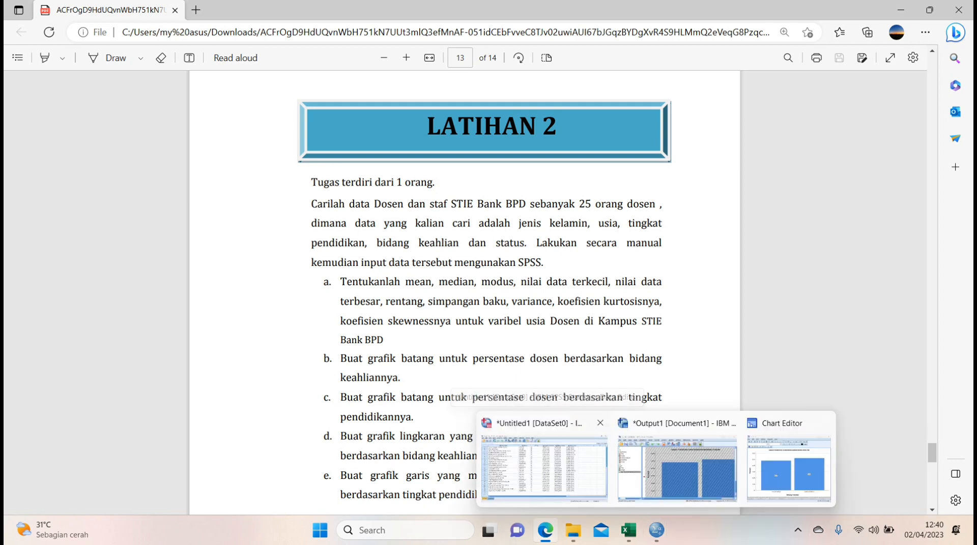
{"action": "left_click", "coordinate": [543, 468]}
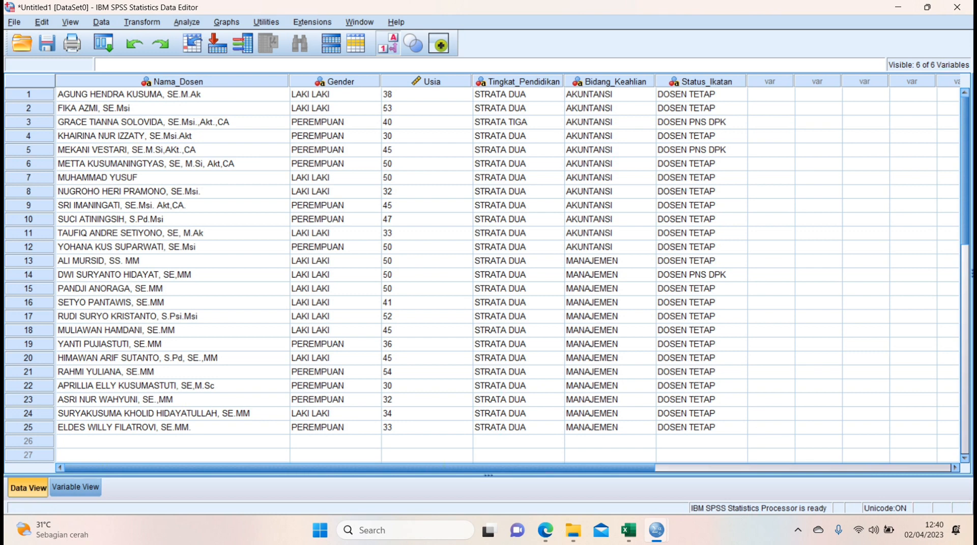
{"action": "left_click", "coordinate": [226, 22]}
{"action": "mouse_move", "coordinate": [254, 102]}
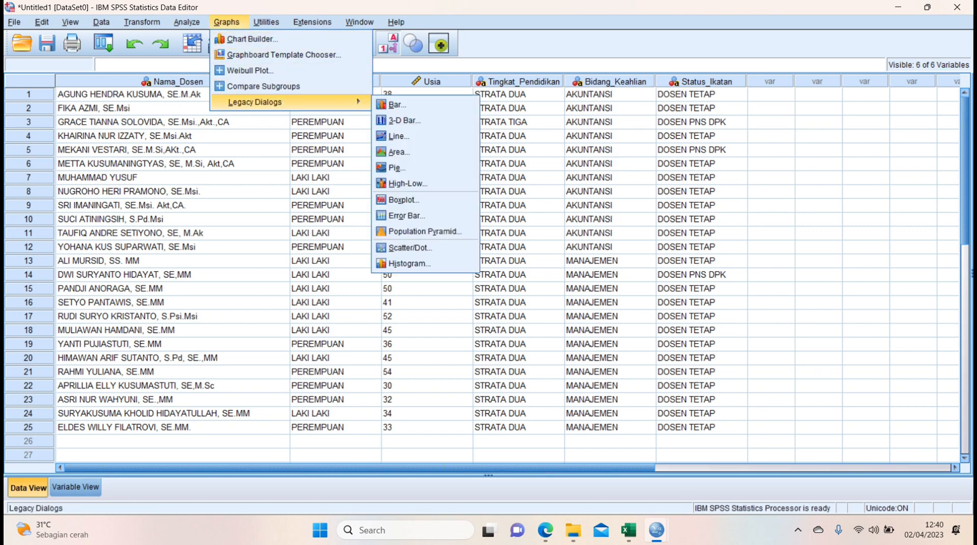
{"action": "left_click", "coordinate": [397, 104]}
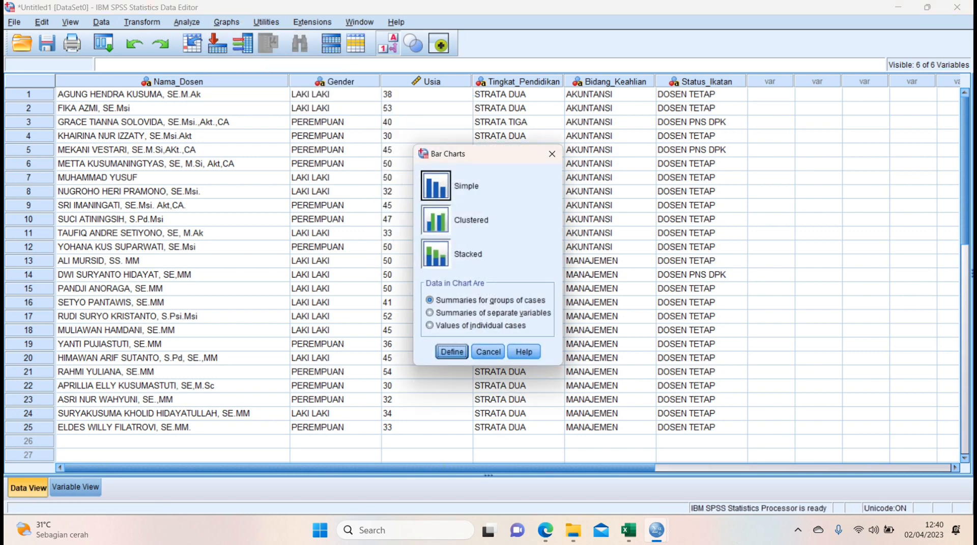
{"action": "left_click", "coordinate": [435, 185]}
{"action": "key", "text": "Return"}
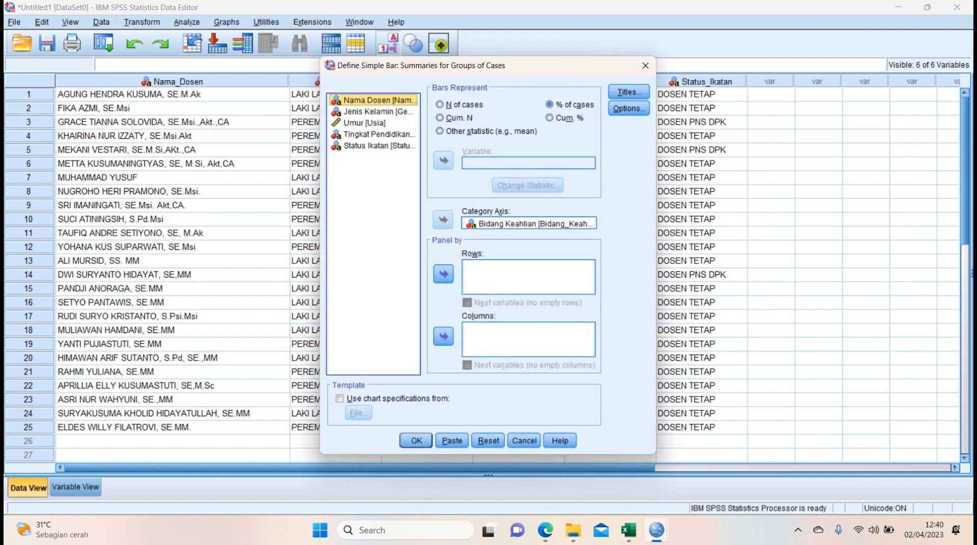
Replace Bidang Keahlian with Tingkat Pendidikan as the bar chart's category axis.
{"action": "left_click", "coordinate": [529, 224]}
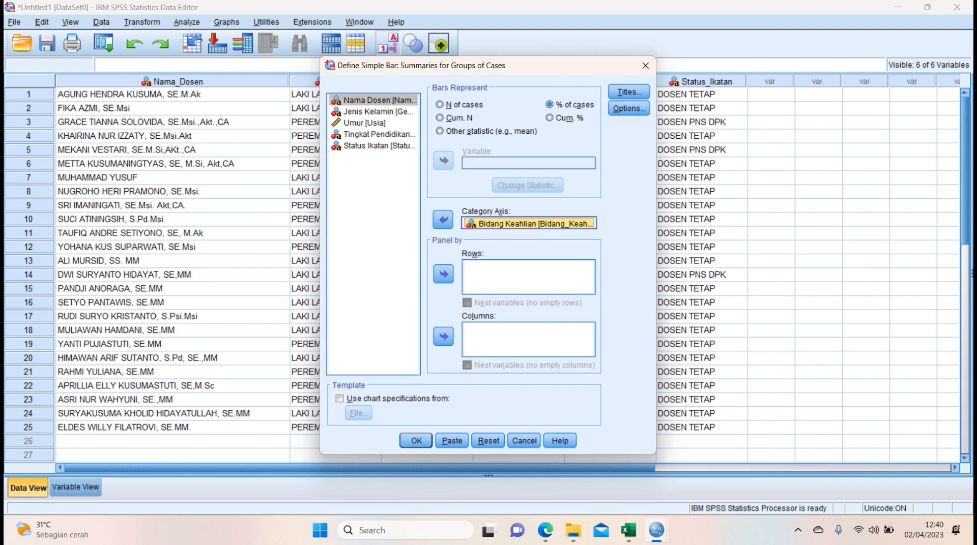
{"action": "left_click", "coordinate": [442, 220]}
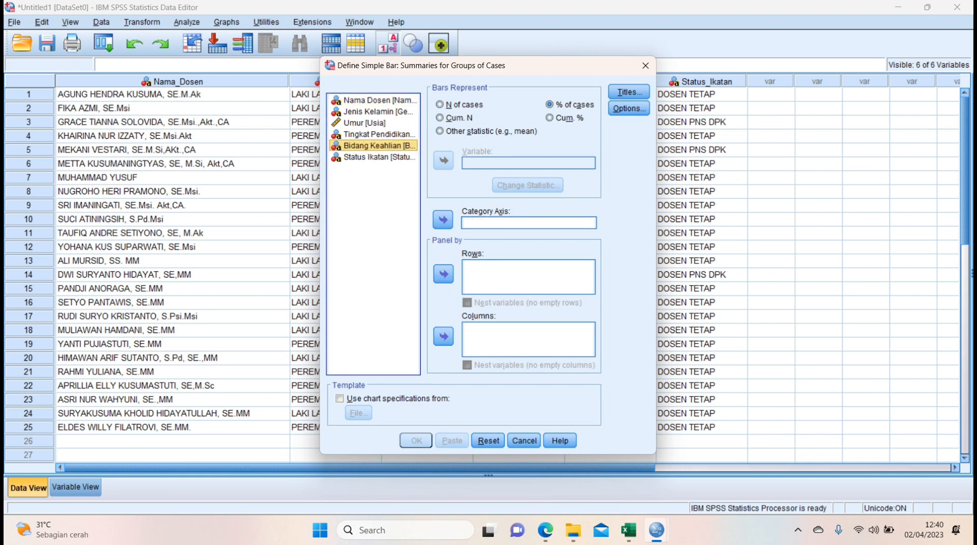
{"action": "left_click", "coordinate": [379, 134]}
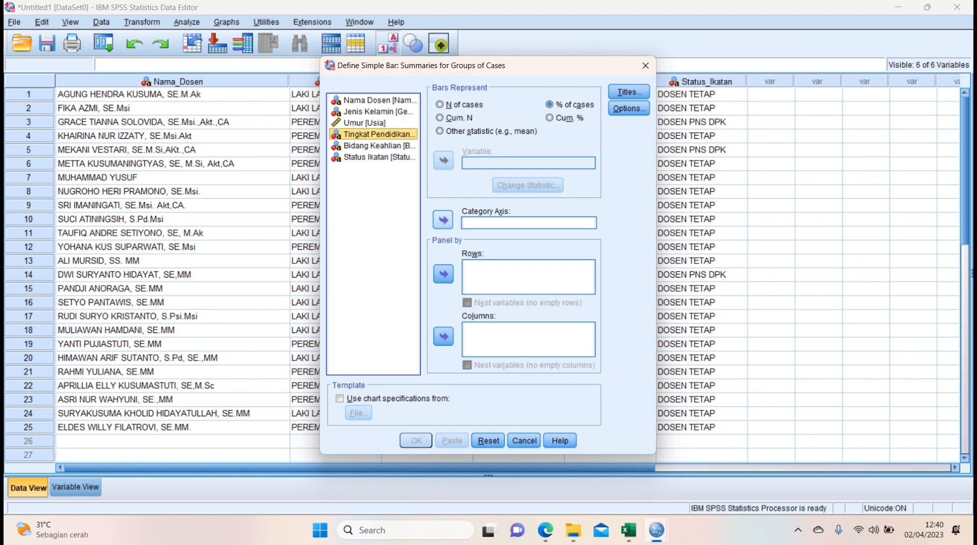
{"action": "left_click", "coordinate": [443, 220]}
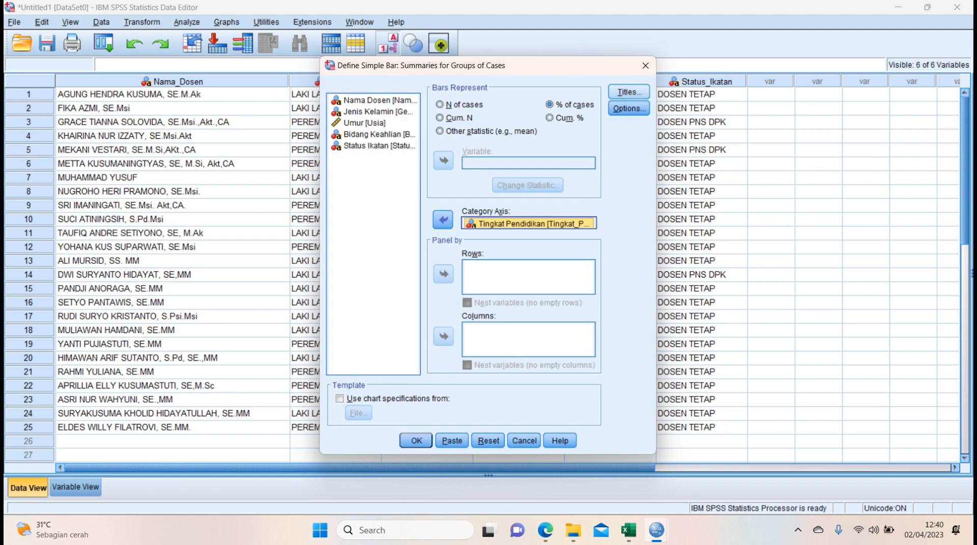
Change the chart's subtitle to GRAFIK PERSENTASE DOSEN BERDASARKAN TINGKAT PENDIDIKAN and generate the chart in the output.
{"action": "left_click", "coordinate": [629, 92]}
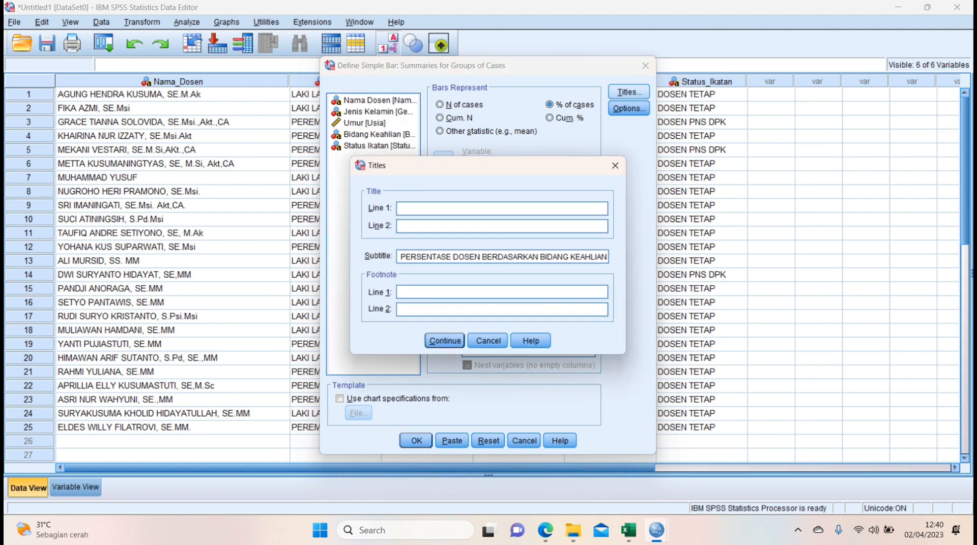
{"action": "key", "text": "Home"}
{"action": "type", "text": "GRAFIK"}
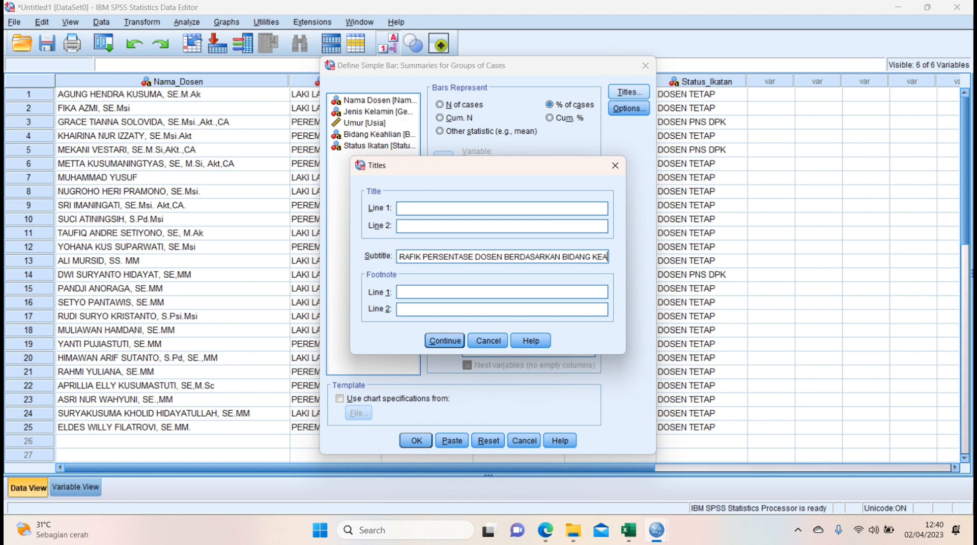
{"action": "key", "text": "BackSpace"}
{"action": "key", "text": "BackSpace"}
{"action": "key", "text": "BackSpace"}
{"action": "key", "text": "BackSpace"}
{"action": "key", "text": "BackSpace"}
{"action": "key", "text": "BackSpace"}
{"action": "key", "text": "BackSpace"}
{"action": "key", "text": "BackSpace"}
{"action": "key", "text": "BackSpace"}
{"action": "key", "text": "BackSpace"}
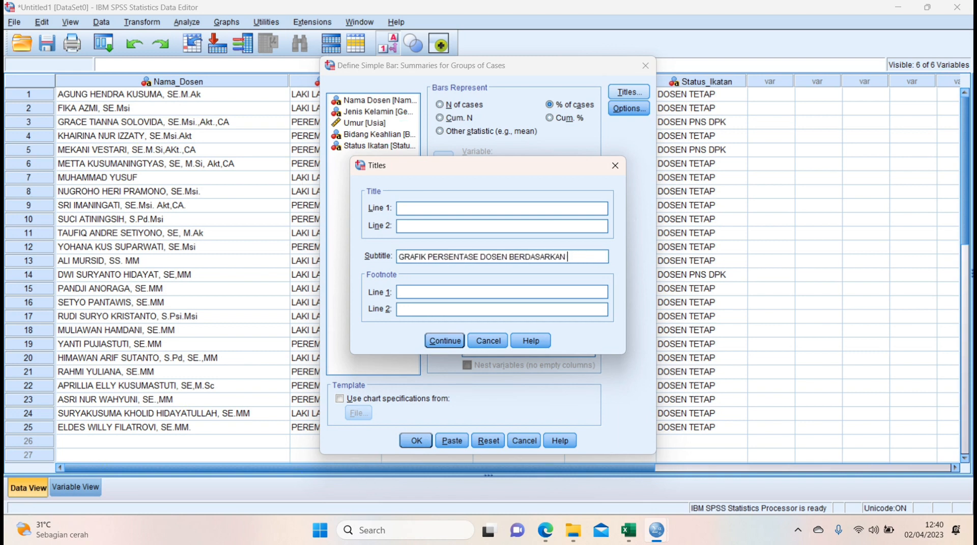
{"action": "type", "text": "TINGKAT PEND"}
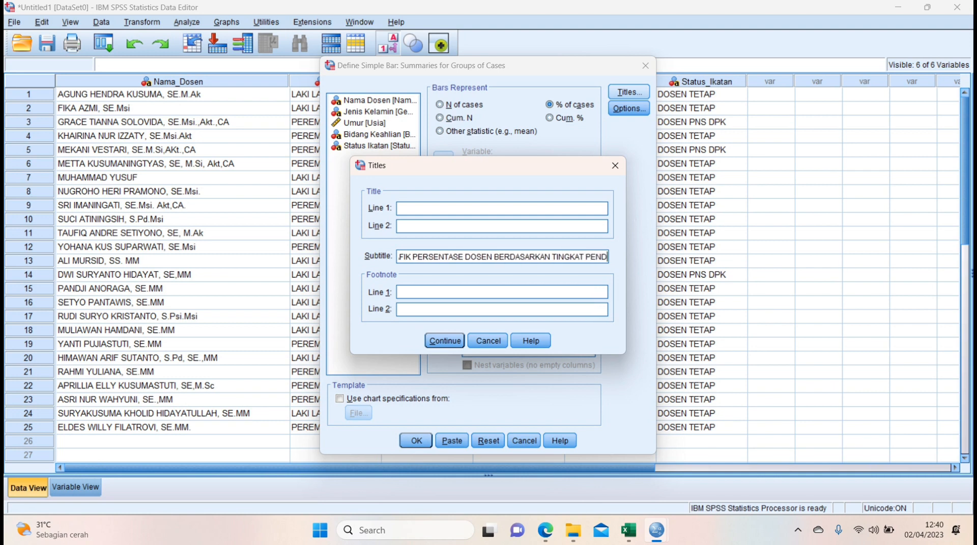
{"action": "type", "text": "IDIKAN"}
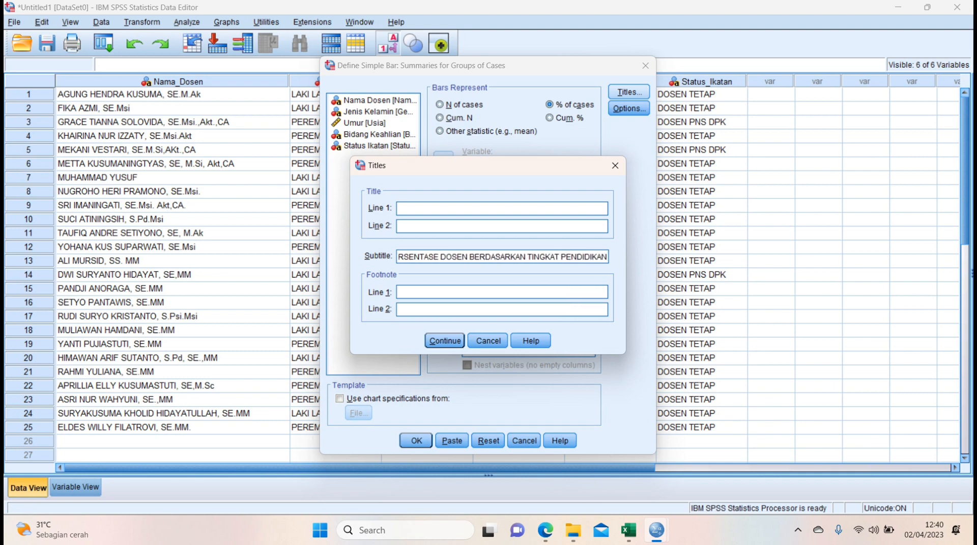
{"action": "left_click", "coordinate": [444, 341]}
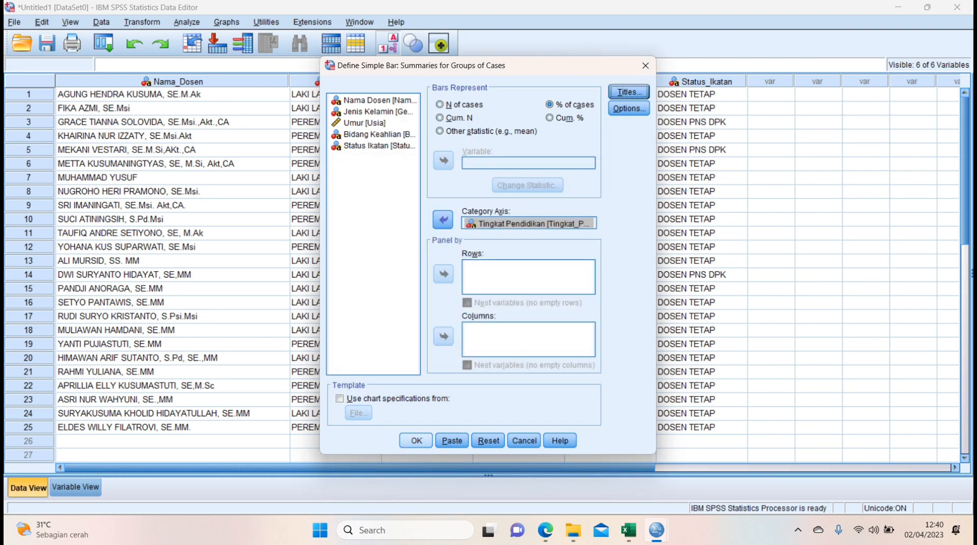
{"action": "left_click", "coordinate": [417, 440]}
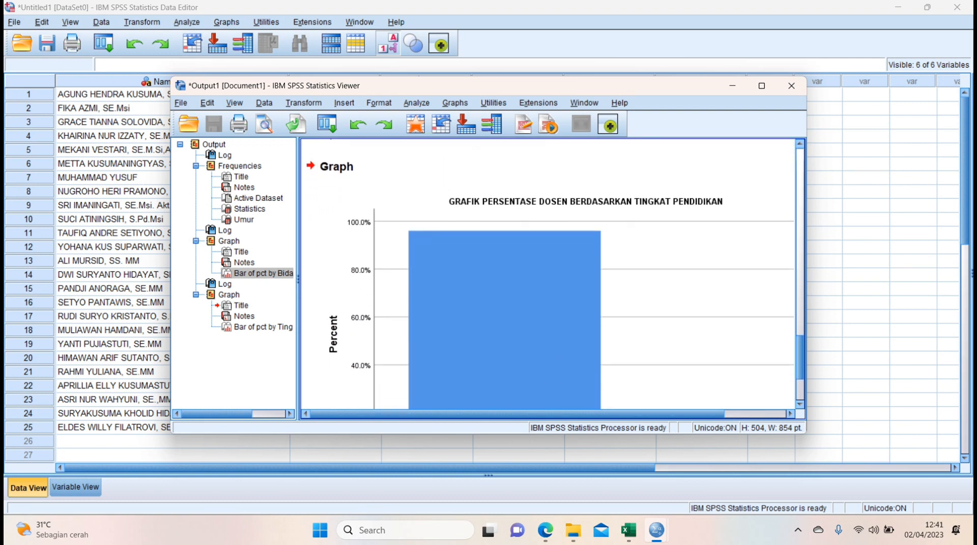
Open the Tingkat Pendidikan bar chart for editing and add data labels to the STRATA DUA and STRATA TIGA bars.
{"action": "scroll", "coordinate": [548, 275], "scroll_direction": "down", "scroll_amount": 1}
{"action": "scroll", "coordinate": [548, 275], "scroll_direction": "up", "scroll_amount": 1}
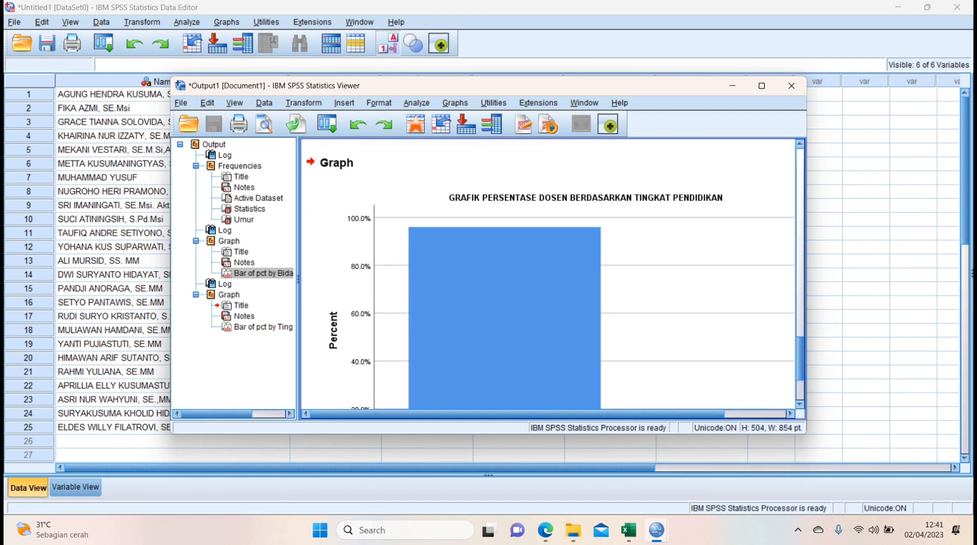
{"action": "left_click", "coordinate": [548, 275]}
{"action": "double_click", "coordinate": [547, 275]}
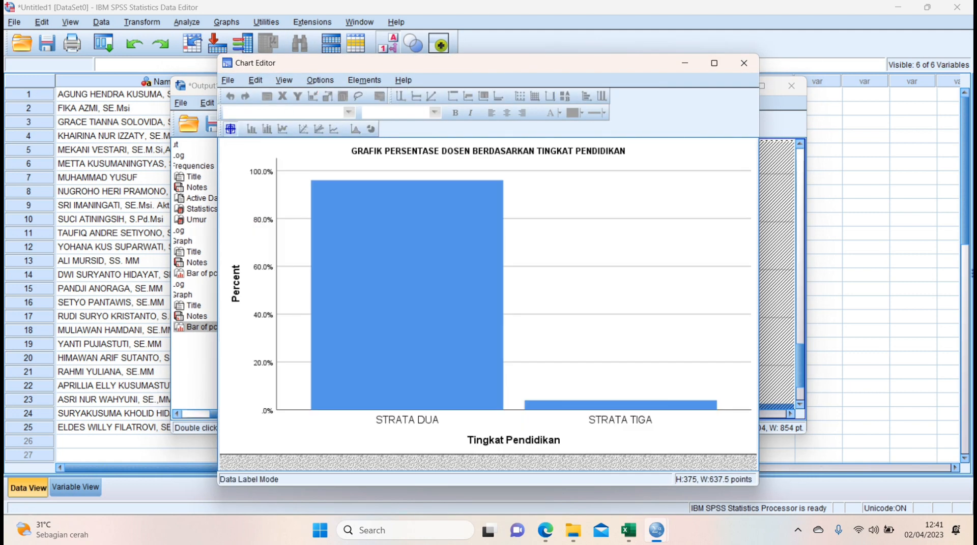
{"action": "left_click", "coordinate": [407, 296]}
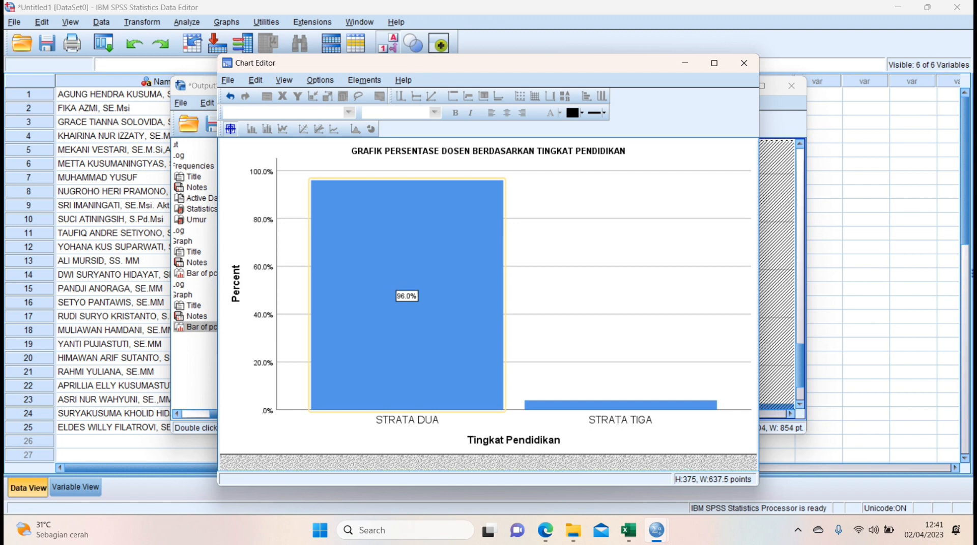
{"action": "left_click", "coordinate": [621, 406]}
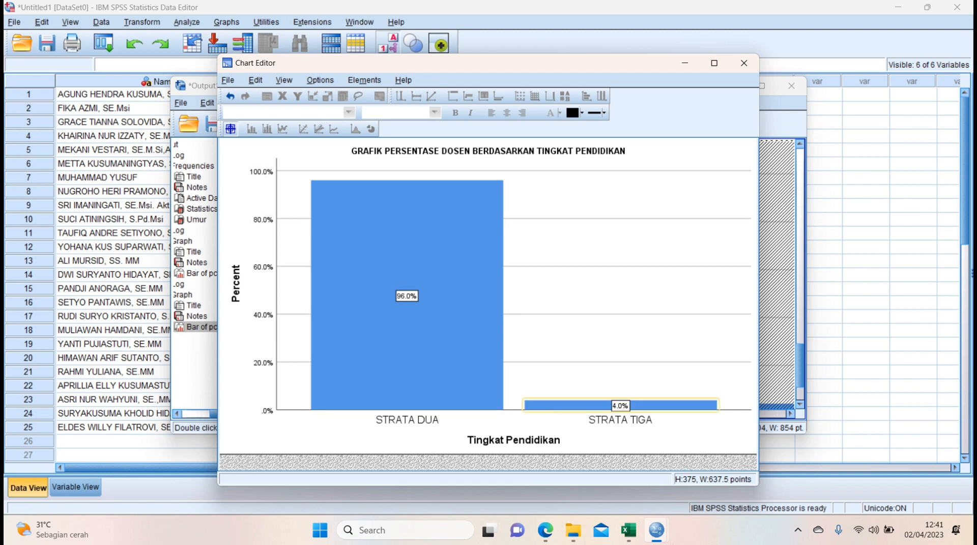
Minimize the chart editor and the output viewer, and switch to Microsoft Edge to read LATIHAN 2 task d.
{"action": "left_click", "coordinate": [685, 63]}
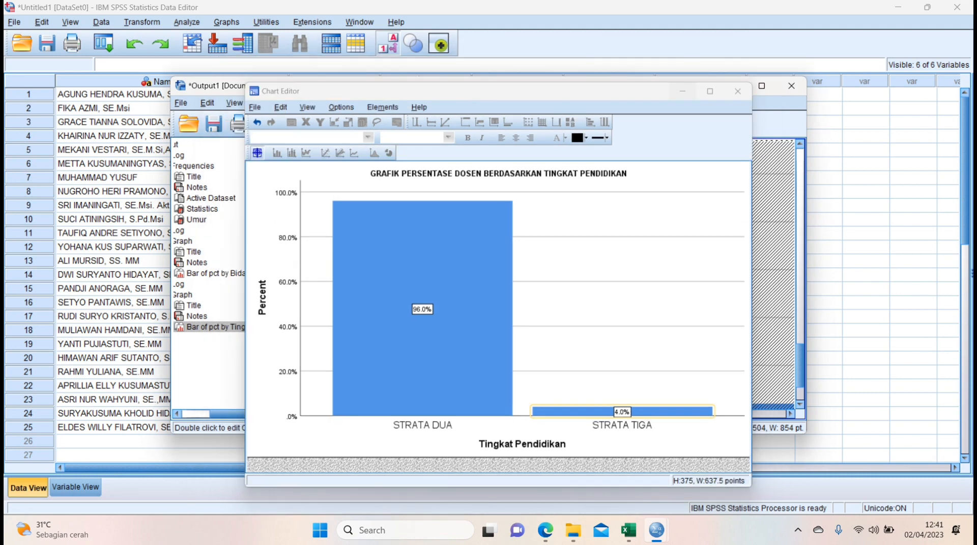
{"action": "left_click", "coordinate": [732, 86]}
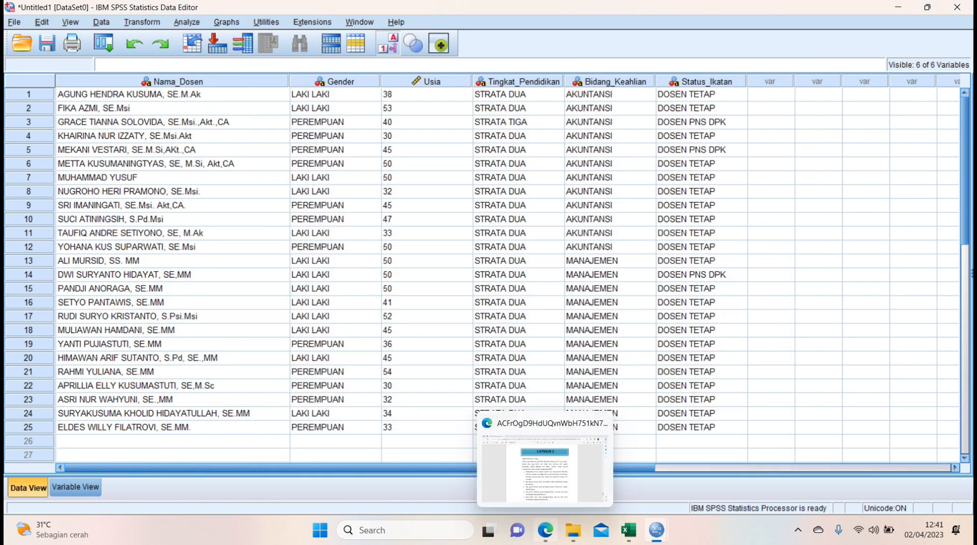
{"action": "left_click", "coordinate": [544, 531]}
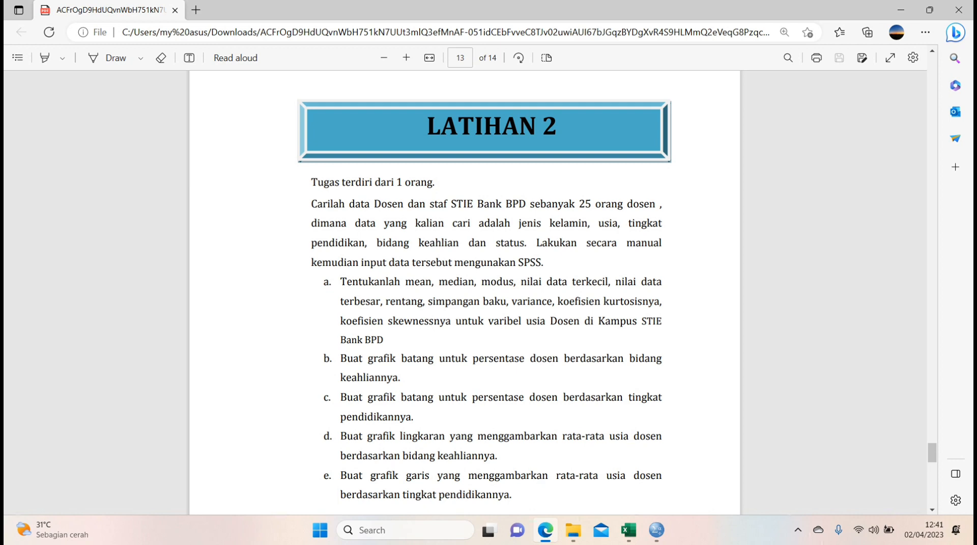
Switch back to the SPSS data editor and start defining a legacy pie chart using values of individual cases.
{"action": "mouse_move", "coordinate": [656, 530]}
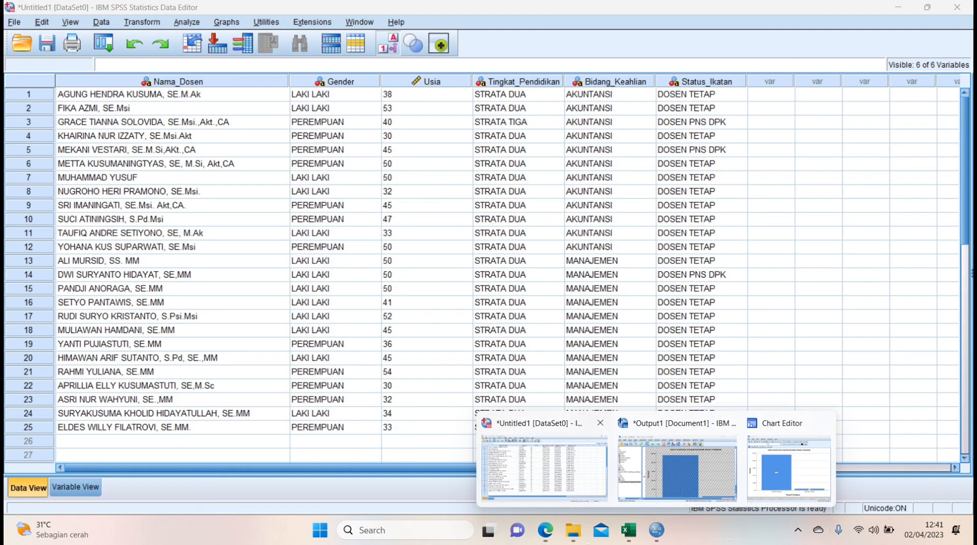
{"action": "left_click", "coordinate": [548, 467]}
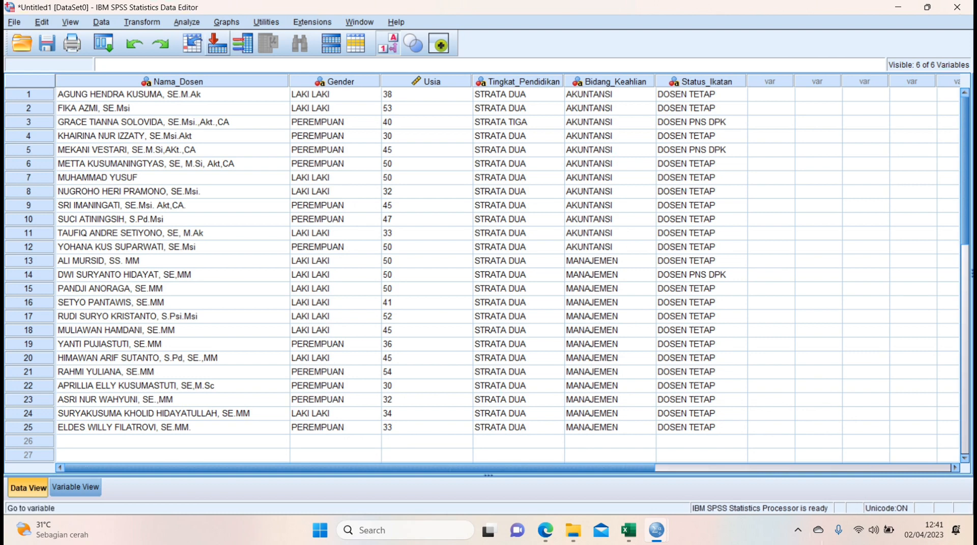
{"action": "left_click", "coordinate": [226, 22]}
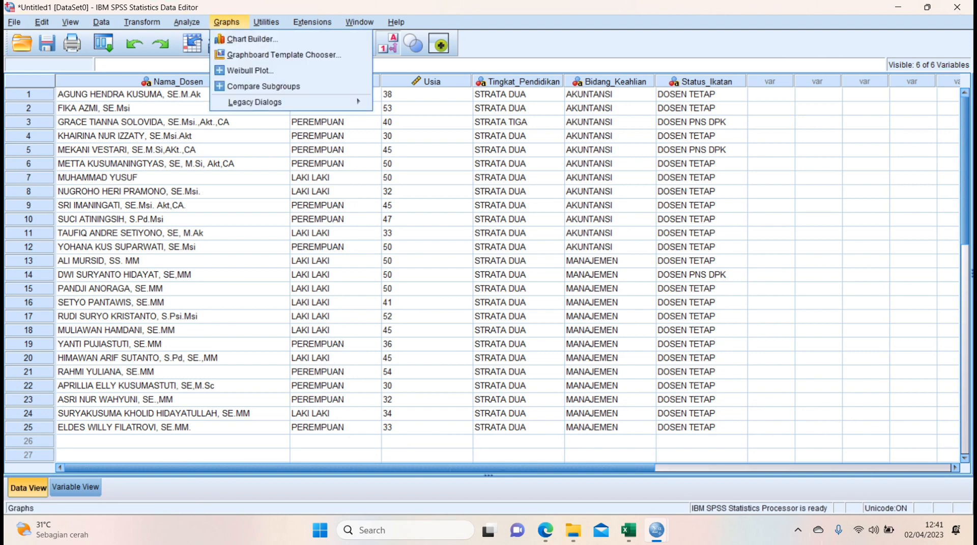
{"action": "mouse_move", "coordinate": [255, 102]}
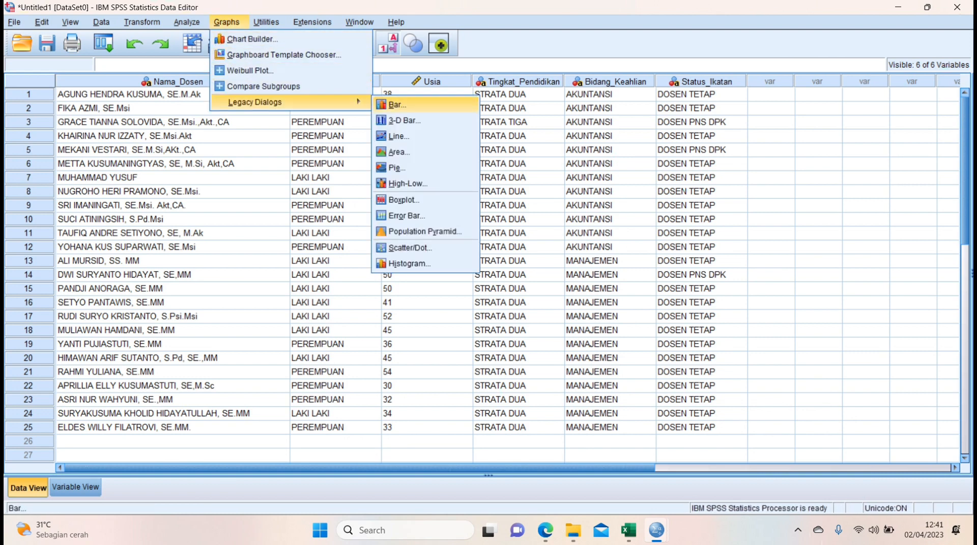
{"action": "left_click", "coordinate": [397, 168]}
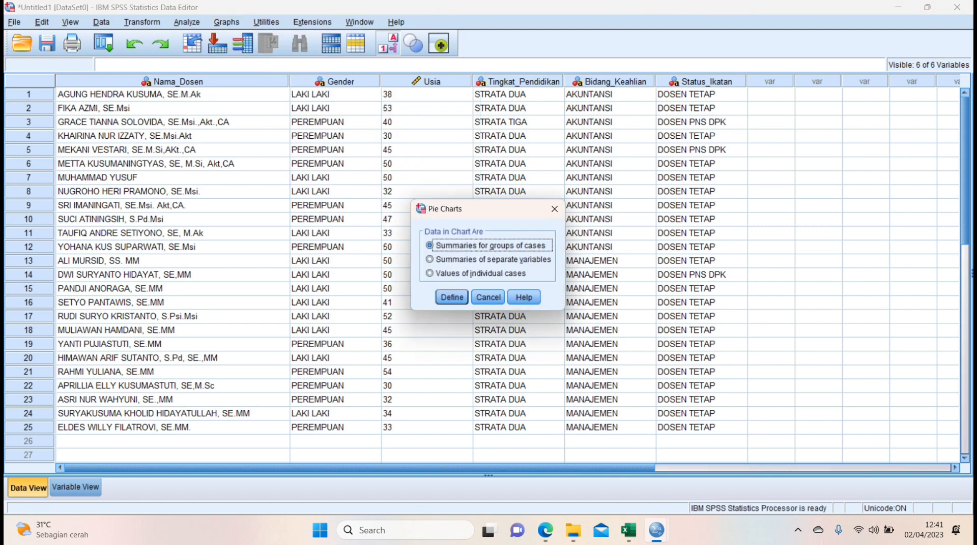
{"action": "left_click", "coordinate": [430, 274]}
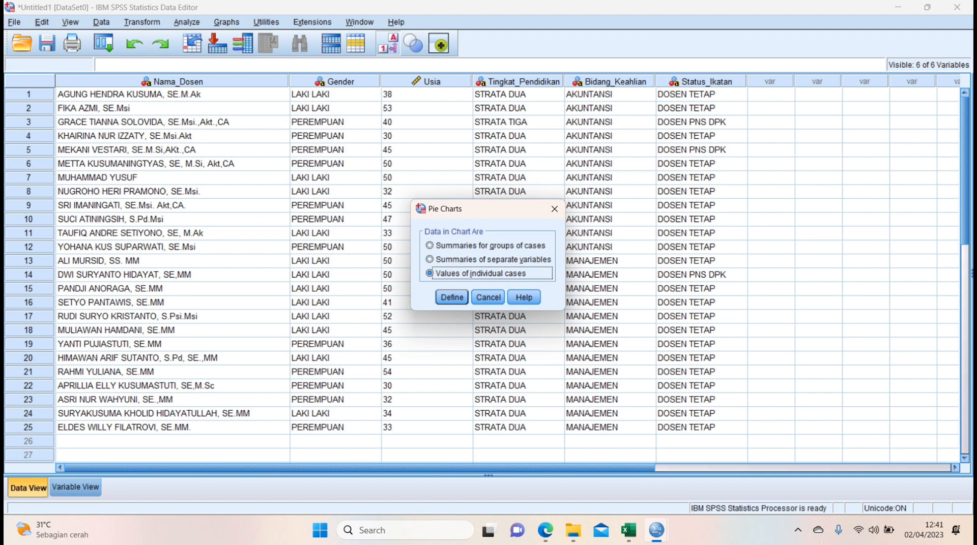
{"action": "key", "text": "Return"}
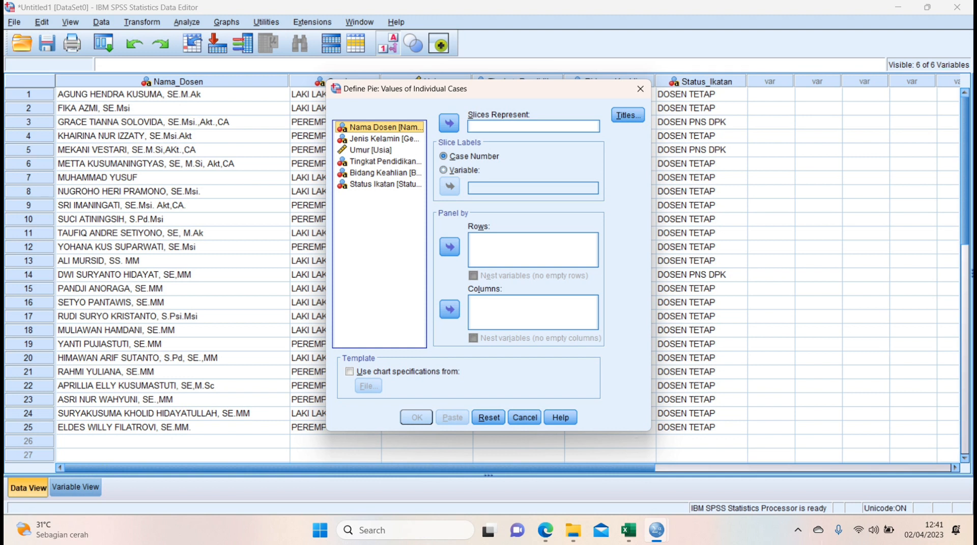
Make the pie slices represent Umur and label them with the variable Bidang Keahlian.
{"action": "left_click", "coordinate": [371, 150]}
{"action": "left_click", "coordinate": [449, 123]}
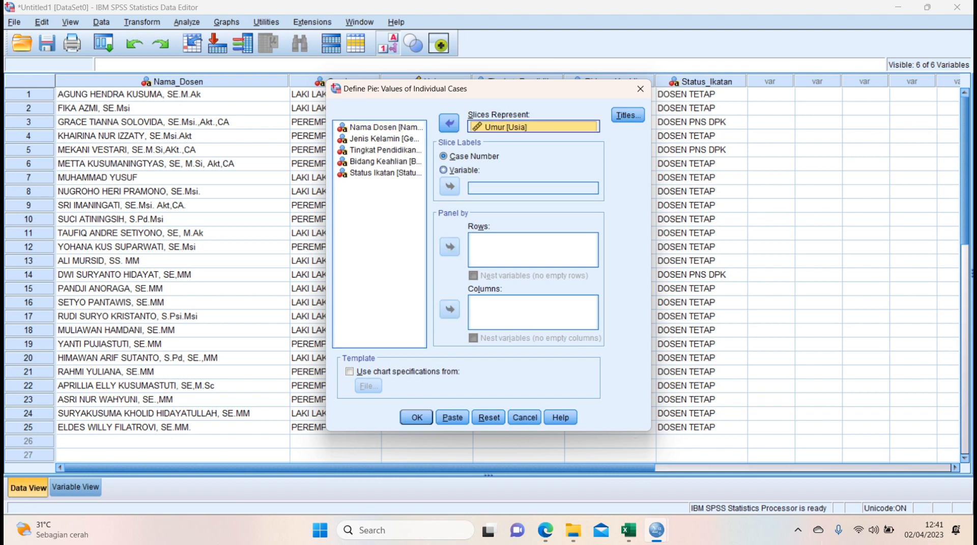
{"action": "left_click", "coordinate": [444, 171]}
{"action": "left_click", "coordinate": [385, 162]}
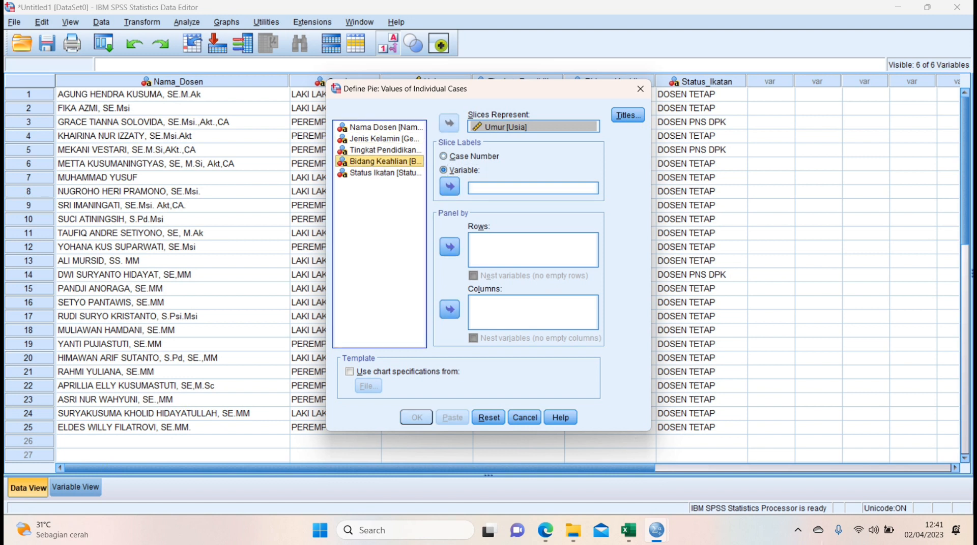
{"action": "left_click", "coordinate": [449, 186]}
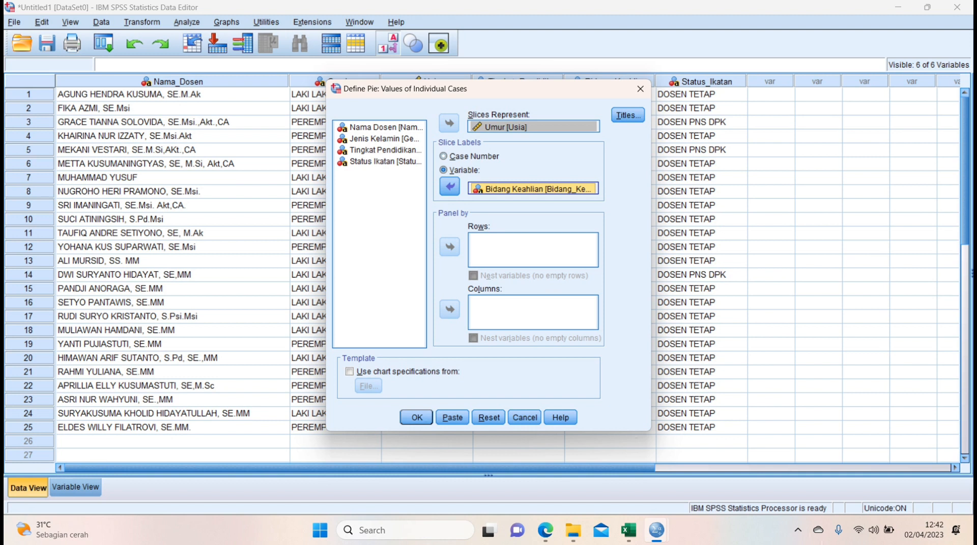
Give the pie chart the subtitle GRAFIK USIA DOSEN BERDASARKAN BIDANG KEAHLIAN and generate it in the output.
{"action": "left_click", "coordinate": [628, 115]}
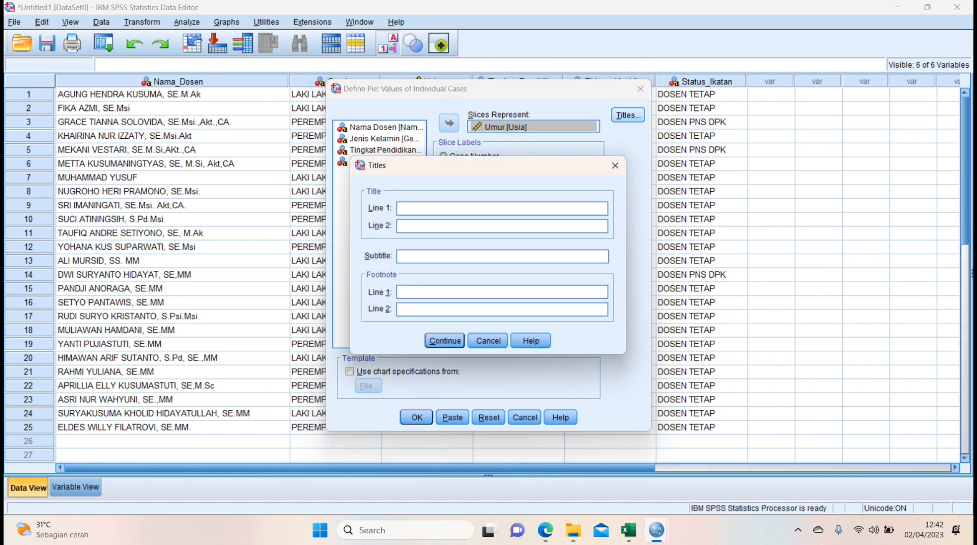
{"action": "type", "text": "GRAFIK USIA DOSEN BERDASAR"}
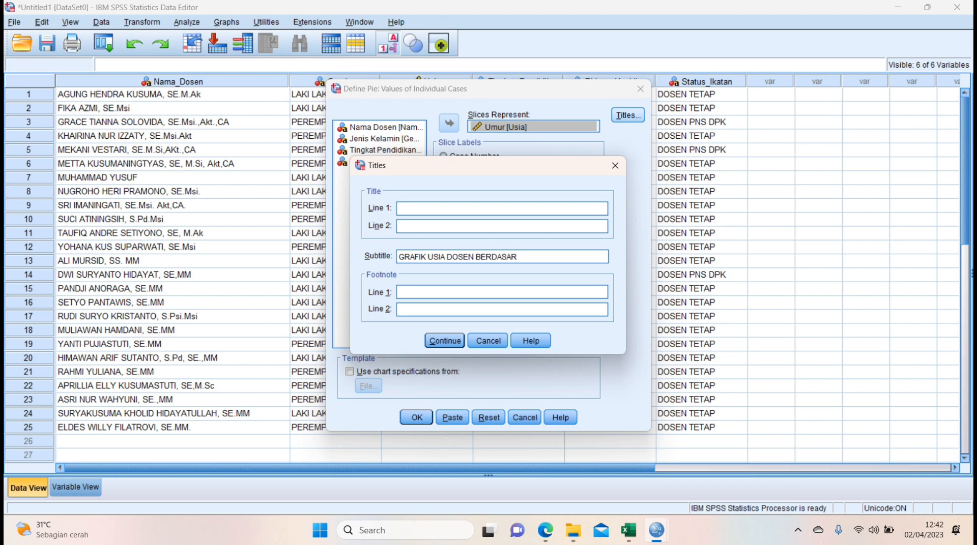
{"action": "type", "text": "KAN BIDANG KEAHLIAN"}
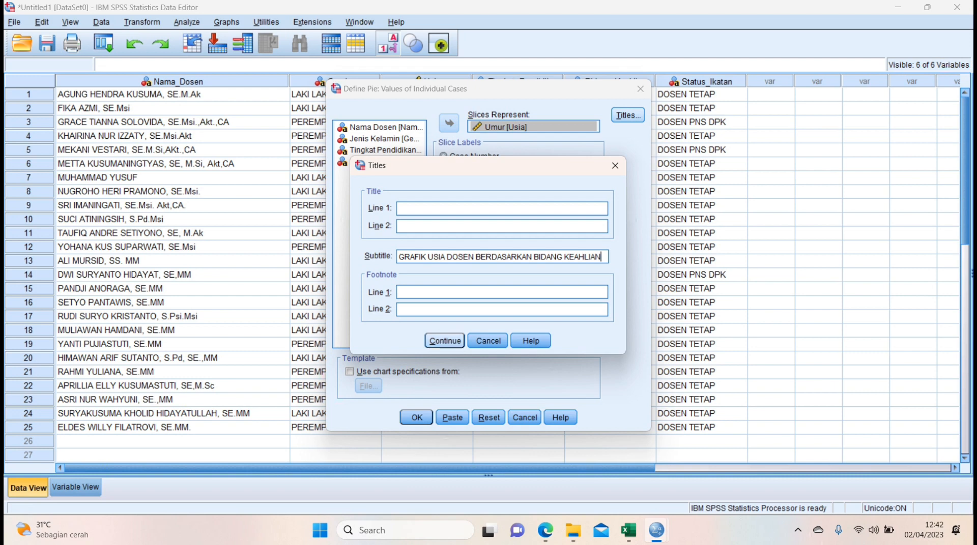
{"action": "key", "text": "Return"}
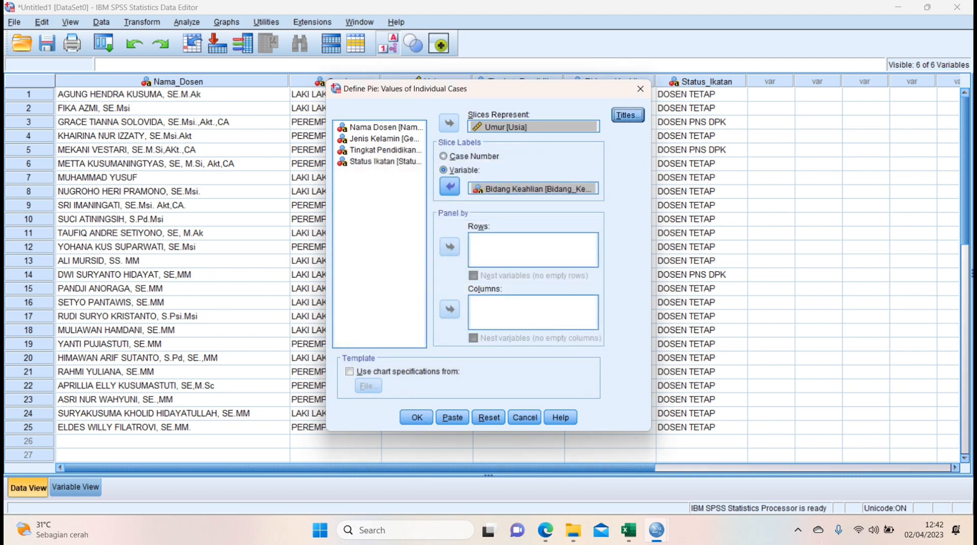
{"action": "left_click", "coordinate": [417, 418]}
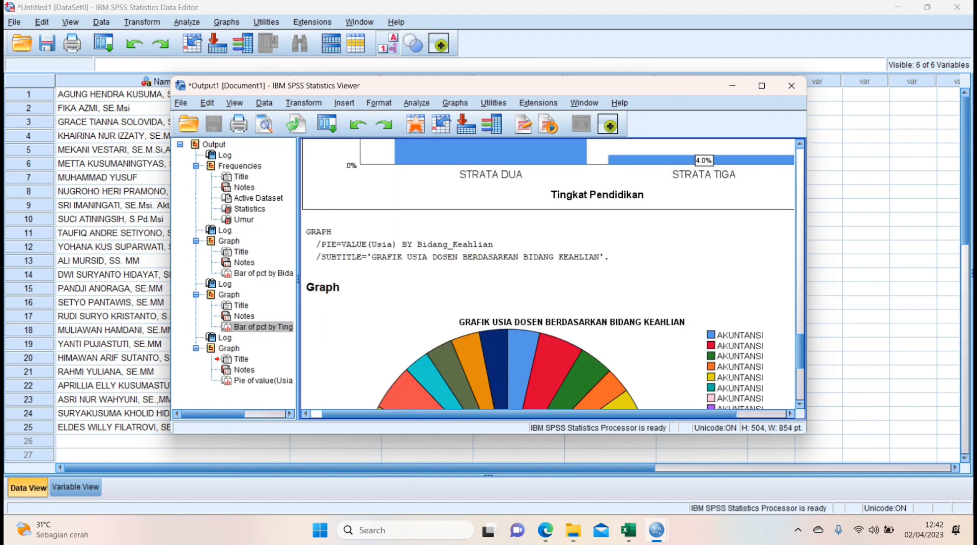
Open the Bidang Keahlian pie chart for editing and add a data label to every slice.
{"action": "scroll", "coordinate": [548, 274], "scroll_direction": "up", "scroll_amount": 10}
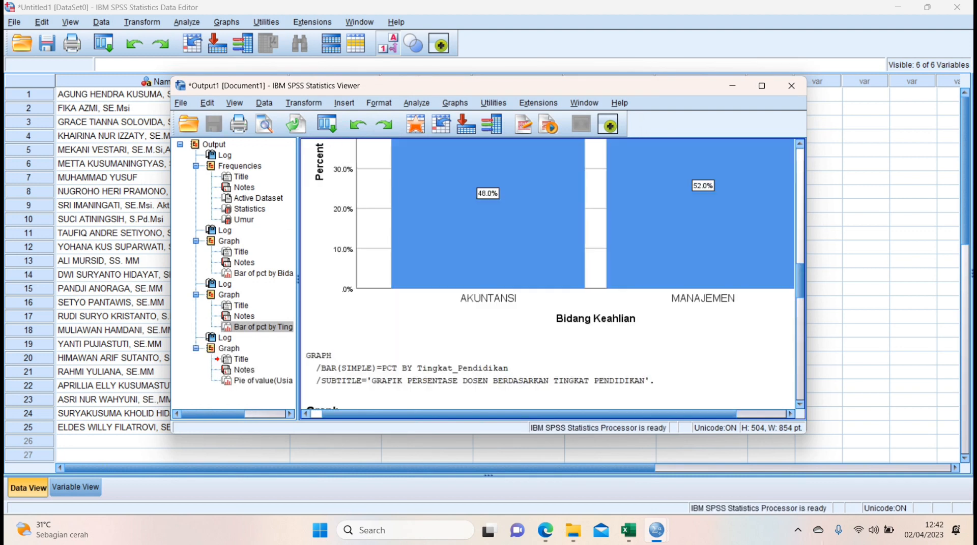
{"action": "scroll", "coordinate": [548, 274], "scroll_direction": "down", "scroll_amount": 5}
{"action": "scroll", "coordinate": [548, 274], "scroll_direction": "down", "scroll_amount": 5}
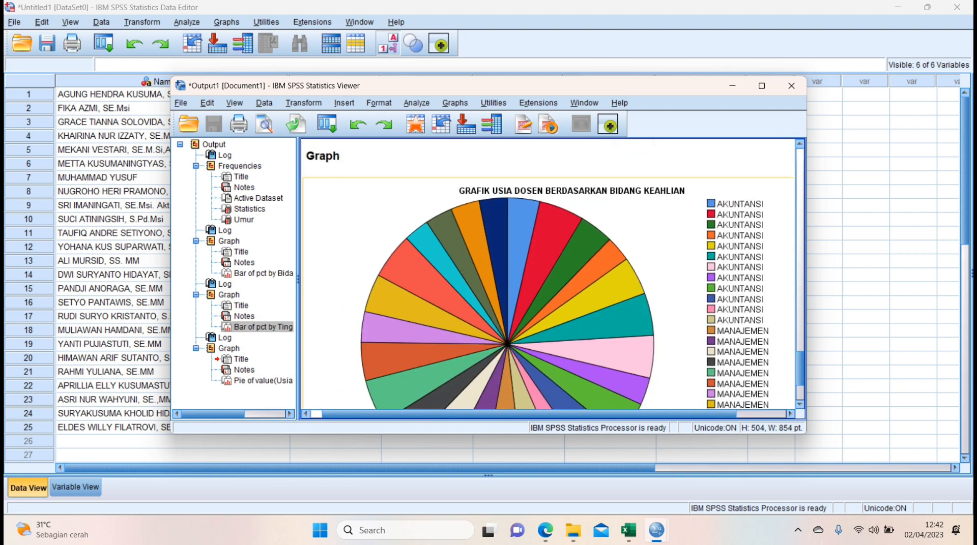
{"action": "double_click", "coordinate": [507, 300]}
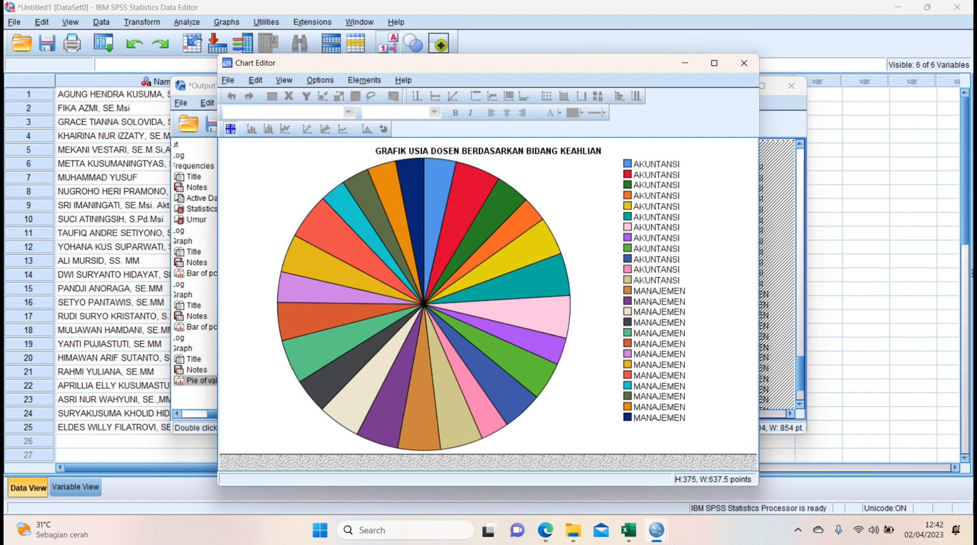
{"action": "left_click", "coordinate": [342, 241]}
{"action": "left_click", "coordinate": [360, 226]}
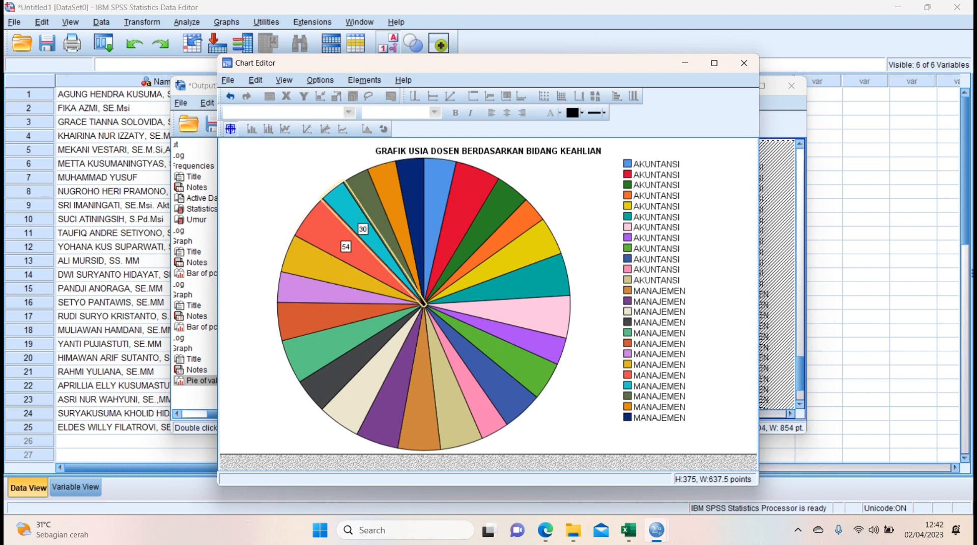
{"action": "left_click", "coordinate": [376, 216]}
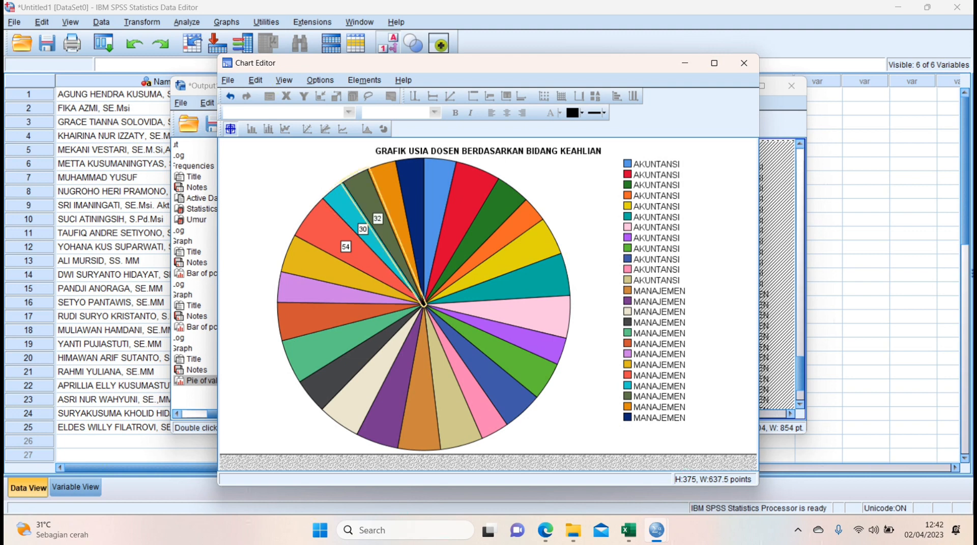
{"action": "left_click", "coordinate": [393, 206]}
{"action": "left_click", "coordinate": [413, 186]}
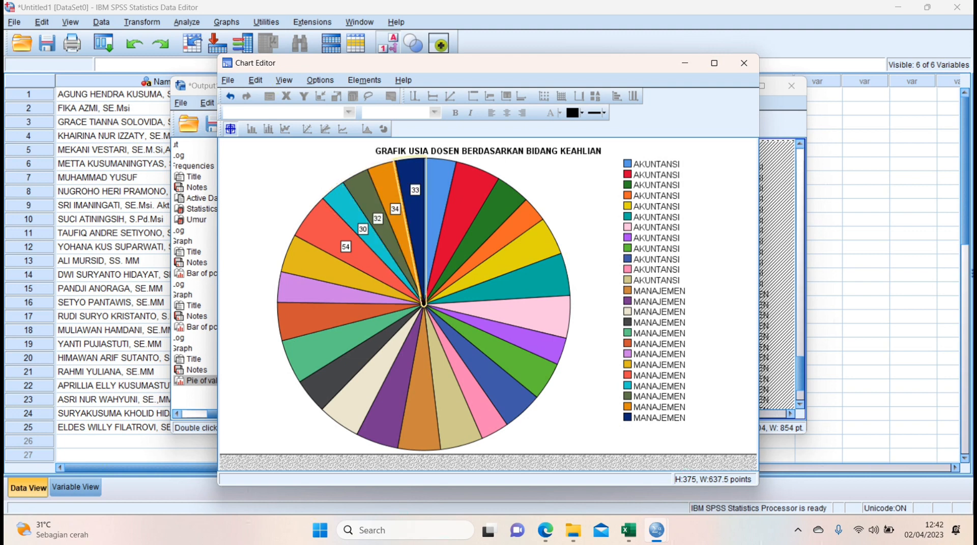
{"action": "left_click", "coordinate": [432, 186]}
{"action": "left_click", "coordinate": [457, 207]}
{"action": "left_click", "coordinate": [480, 225]}
{"action": "left_click", "coordinate": [495, 238]}
{"action": "left_click", "coordinate": [509, 257]}
{"action": "left_click", "coordinate": [535, 284]}
{"action": "left_click", "coordinate": [535, 311]}
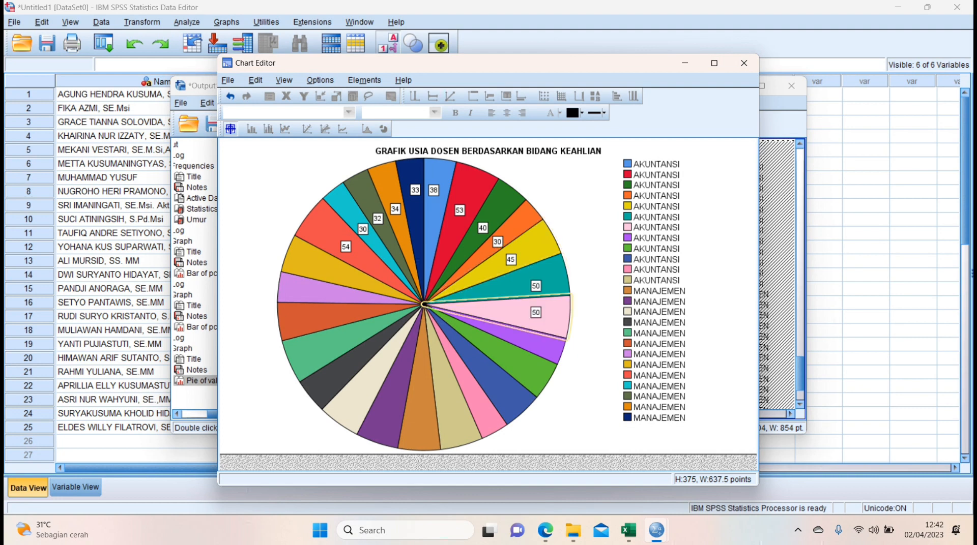
{"action": "left_click", "coordinate": [515, 334]}
{"action": "left_click", "coordinate": [505, 355]}
{"action": "left_click", "coordinate": [487, 376]}
{"action": "left_click", "coordinate": [469, 389]}
{"action": "left_click", "coordinate": [448, 410]}
{"action": "left_click", "coordinate": [420, 416]}
{"action": "left_click", "coordinate": [391, 399]}
{"action": "left_click", "coordinate": [364, 381]}
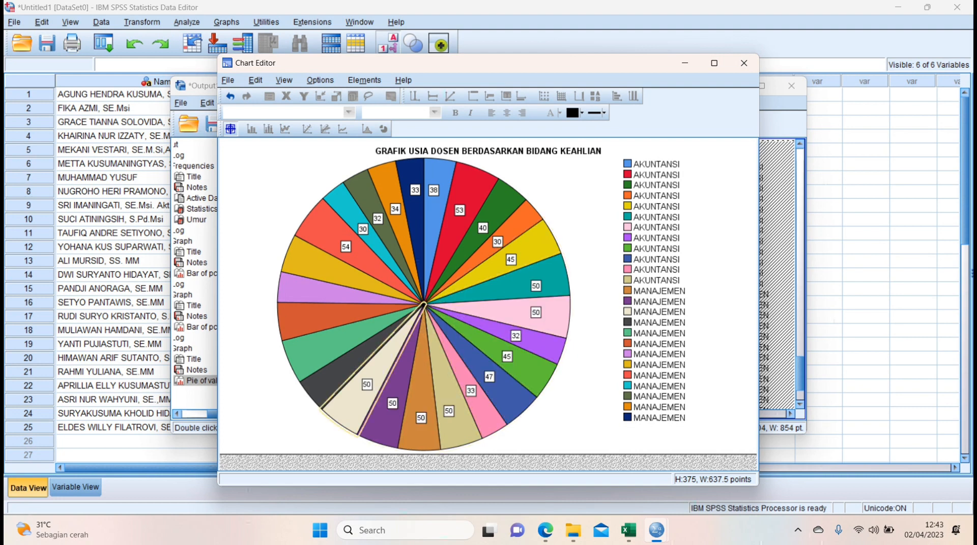
{"action": "left_click", "coordinate": [346, 364]}
{"action": "left_click", "coordinate": [329, 340]}
{"action": "left_click", "coordinate": [307, 312]}
{"action": "left_click", "coordinate": [306, 291]}
{"action": "left_click", "coordinate": [327, 268]}
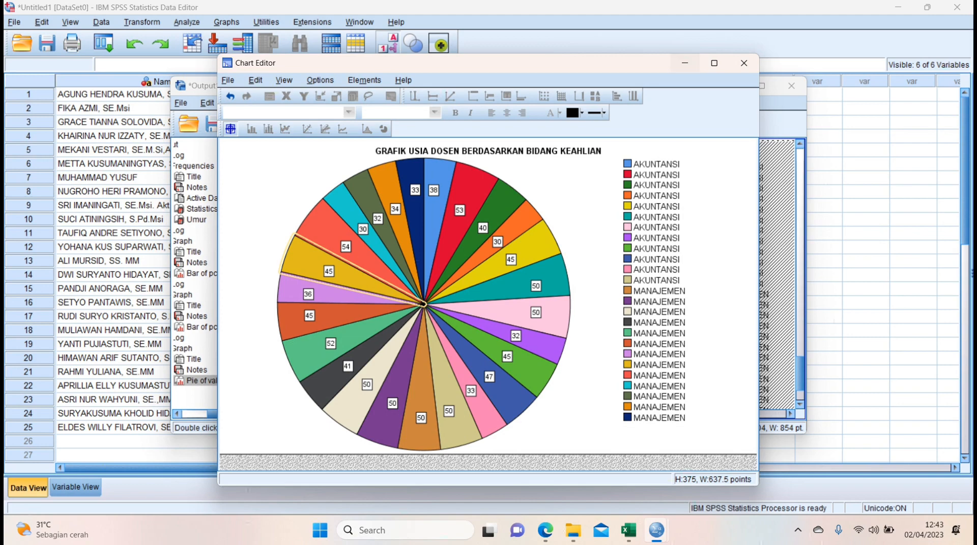
Minimize the chart editor and the output viewer, and switch to Microsoft Edge to read LATIHAN 2 task e.
{"action": "left_click", "coordinate": [685, 62]}
{"action": "left_click", "coordinate": [732, 86]}
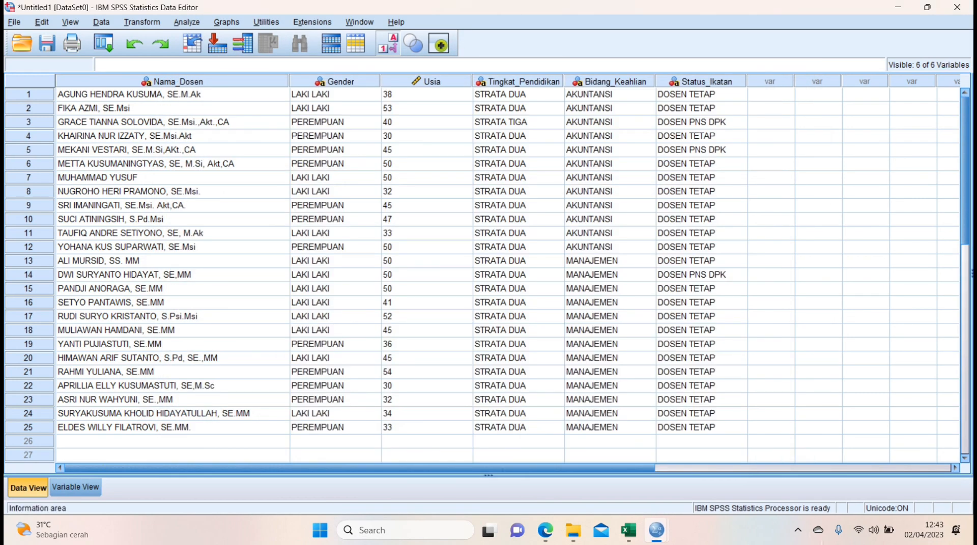
{"action": "left_click", "coordinate": [545, 530]}
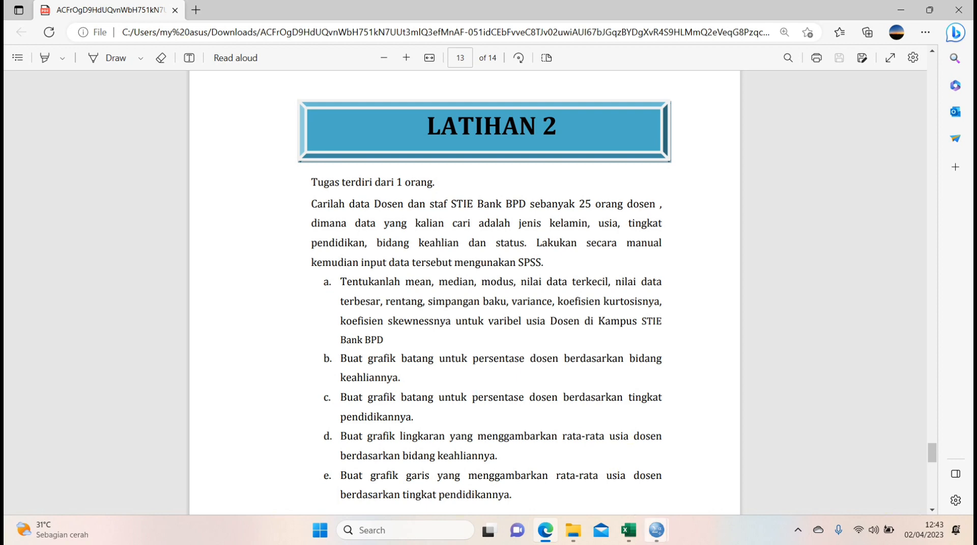
Return to the SPSS data editor and start defining a simple legacy line chart using values of individual cases.
{"action": "mouse_move", "coordinate": [656, 531]}
{"action": "left_click", "coordinate": [544, 468]}
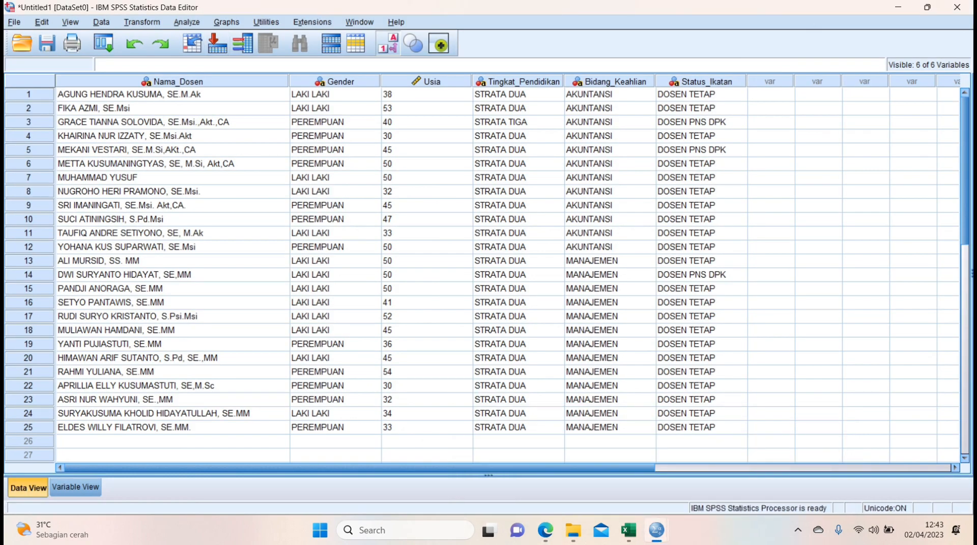
{"action": "key", "text": "alt+g"}
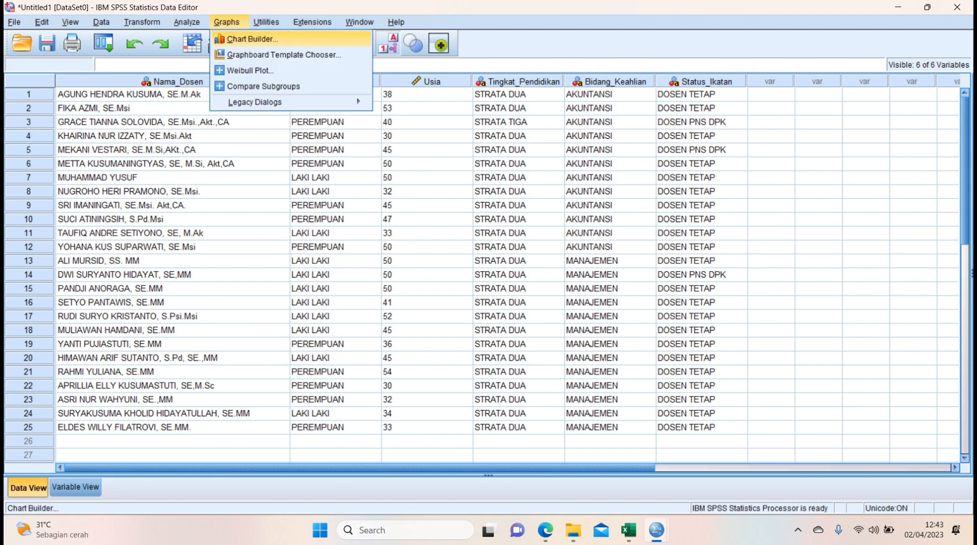
{"action": "key", "text": "Down"}
{"action": "key", "text": "Down"}
{"action": "key", "text": "Down"}
{"action": "key", "text": "Down"}
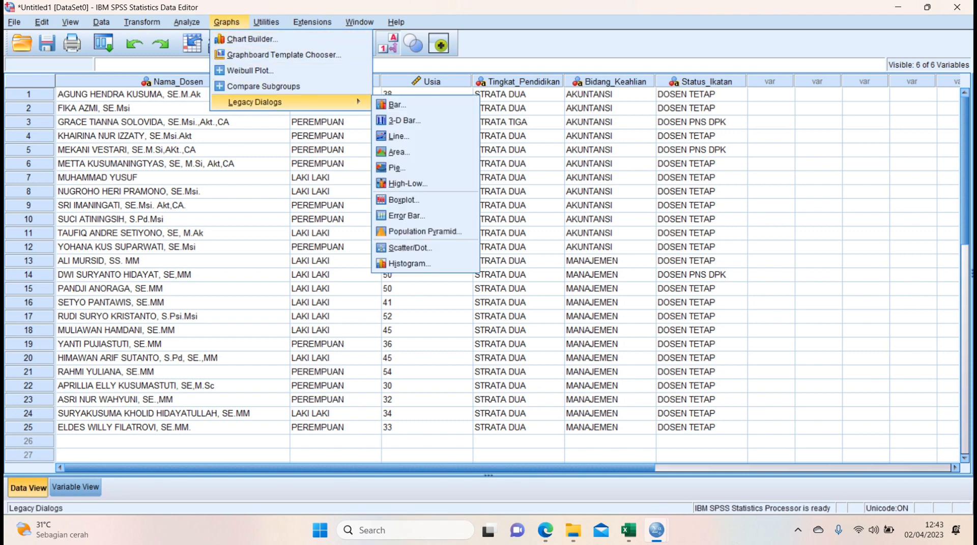
{"action": "key", "text": "Right"}
{"action": "key", "text": "Down"}
{"action": "key", "text": "Down"}
{"action": "key", "text": "Return"}
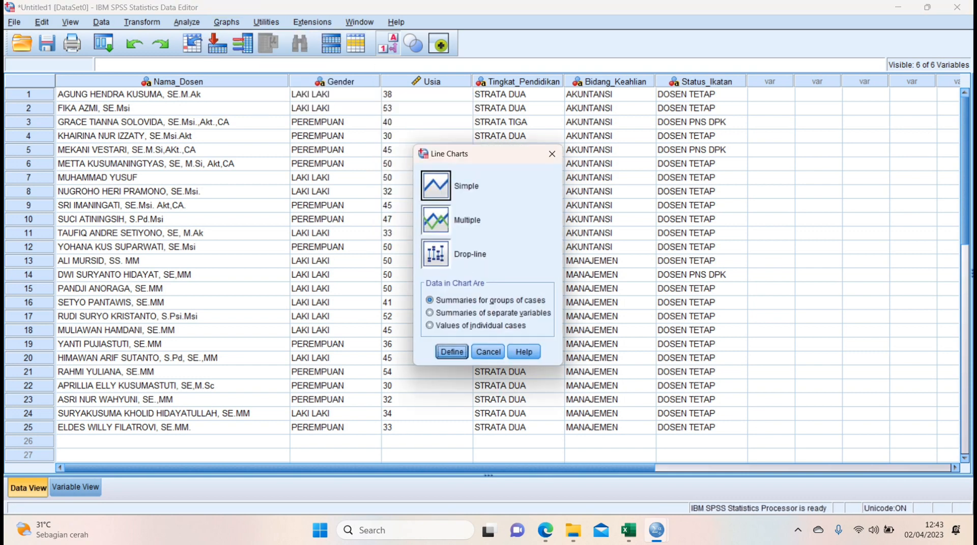
{"action": "left_click", "coordinate": [436, 186]}
{"action": "left_click", "coordinate": [475, 325]}
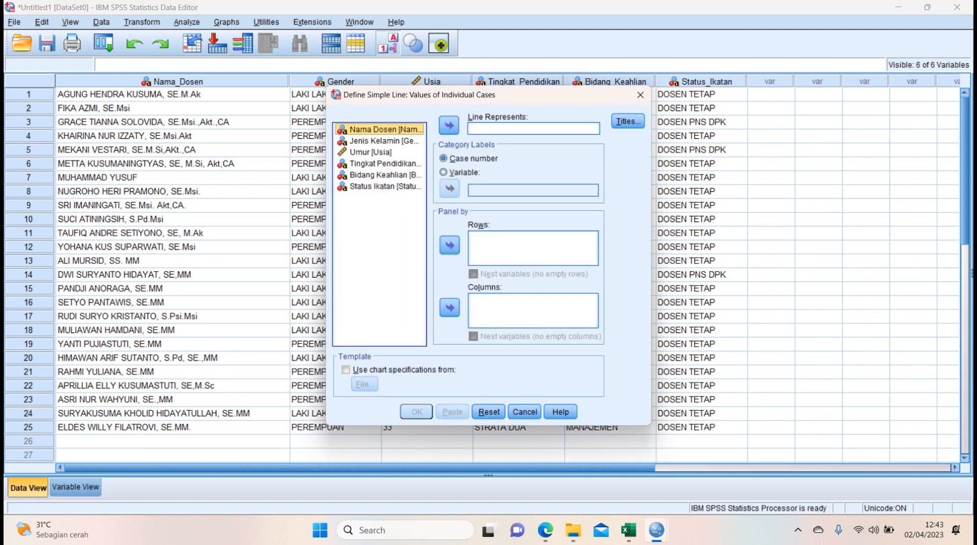
Have the line represent Umur and use the Tingkat Pendidikan variable for the category labels.
{"action": "left_click", "coordinate": [371, 152]}
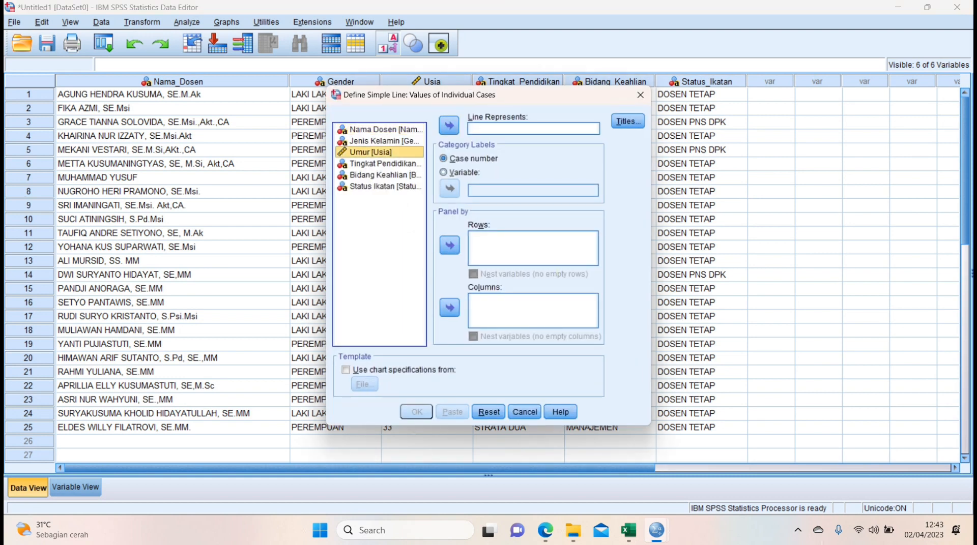
{"action": "left_click", "coordinate": [449, 125]}
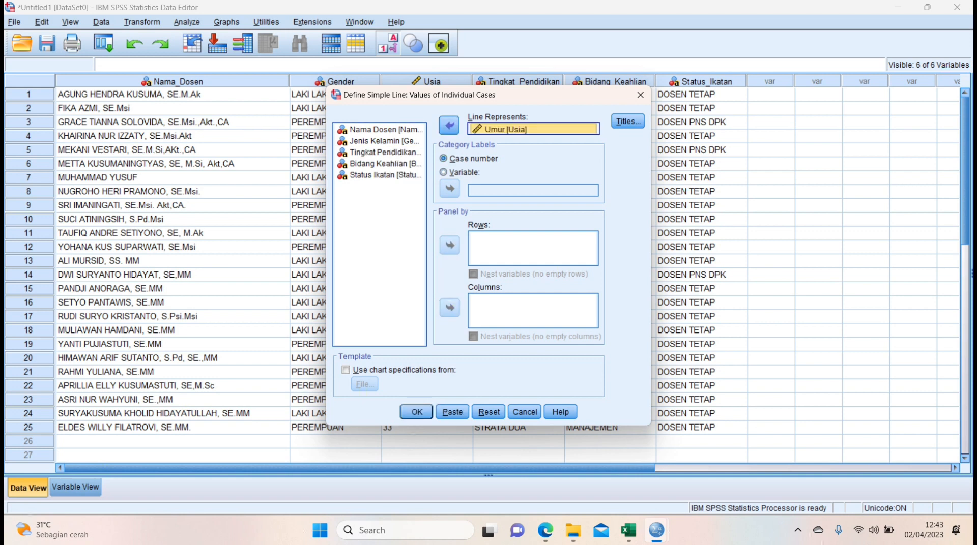
{"action": "left_click", "coordinate": [443, 172]}
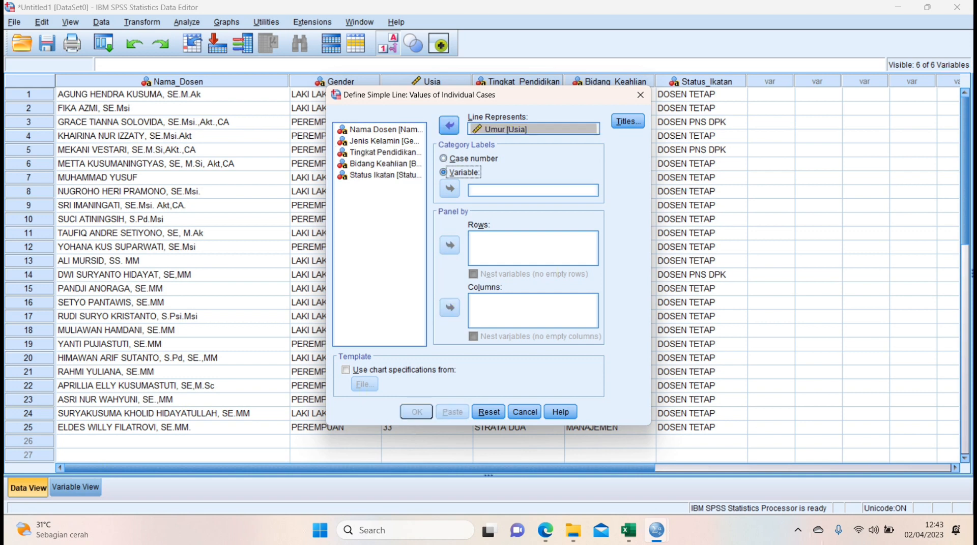
{"action": "left_click", "coordinate": [379, 152]}
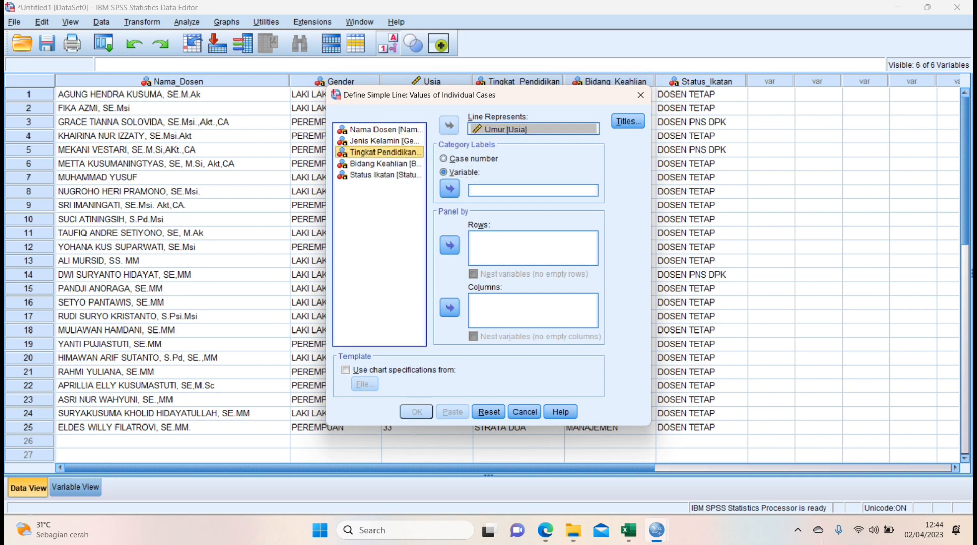
{"action": "left_click", "coordinate": [449, 188]}
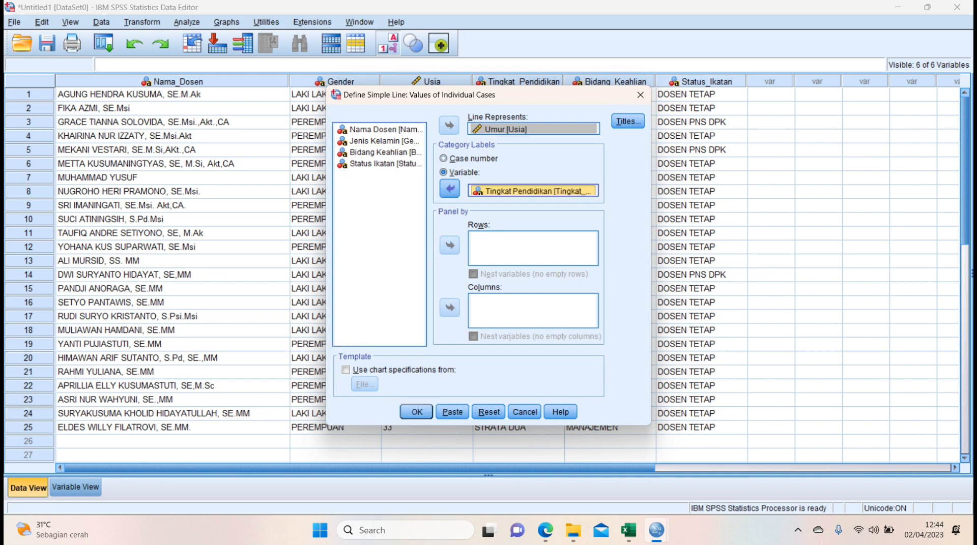
Give the line chart the subtitle GRAFIK USIA DOSEN BERDASARKAN TINGKAT PENDIDIKAN and generate it in the output.
{"action": "left_click", "coordinate": [627, 121]}
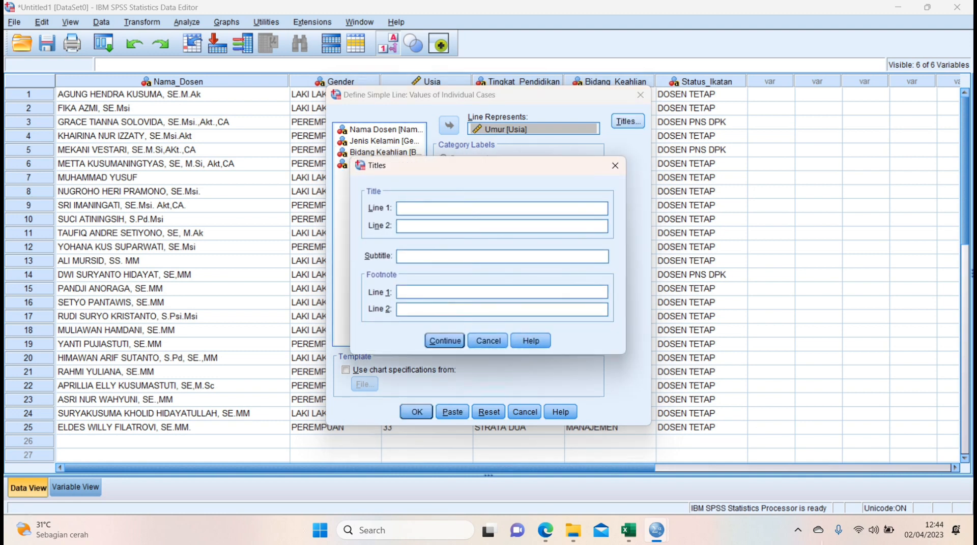
{"action": "type", "text": "GRAFIK USIA DOSEN BE"}
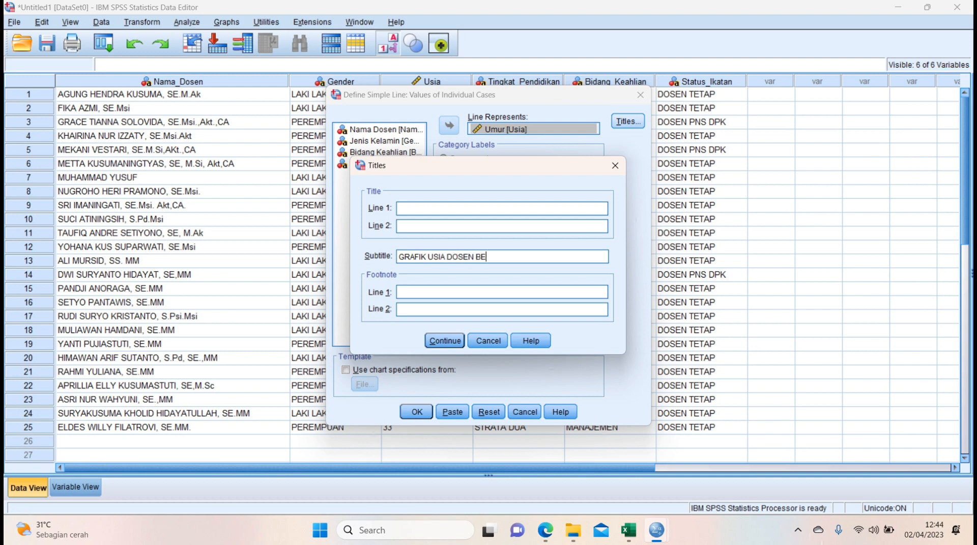
{"action": "type", "text": "RDASARKAN TINGKAT"}
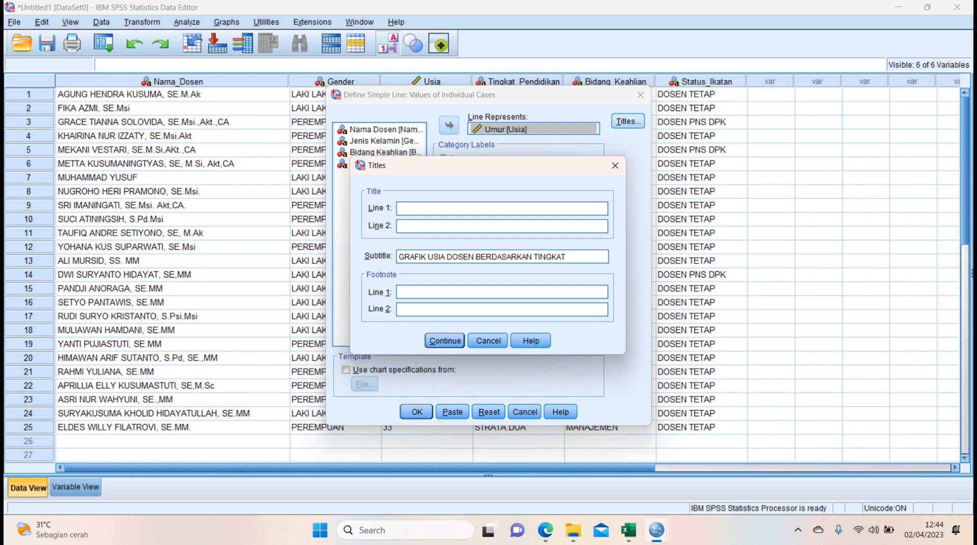
{"action": "type", "text": " PENDIDIKAN"}
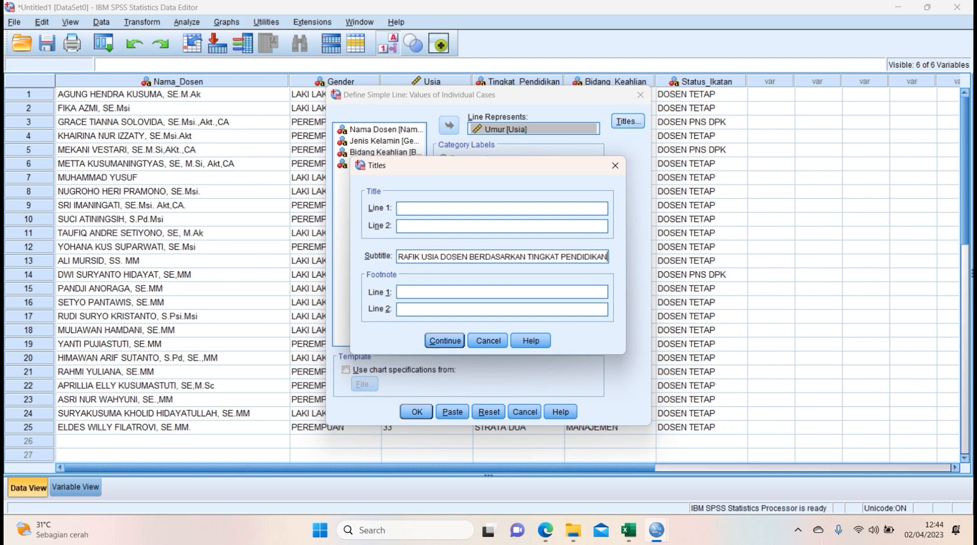
{"action": "key", "text": "Return"}
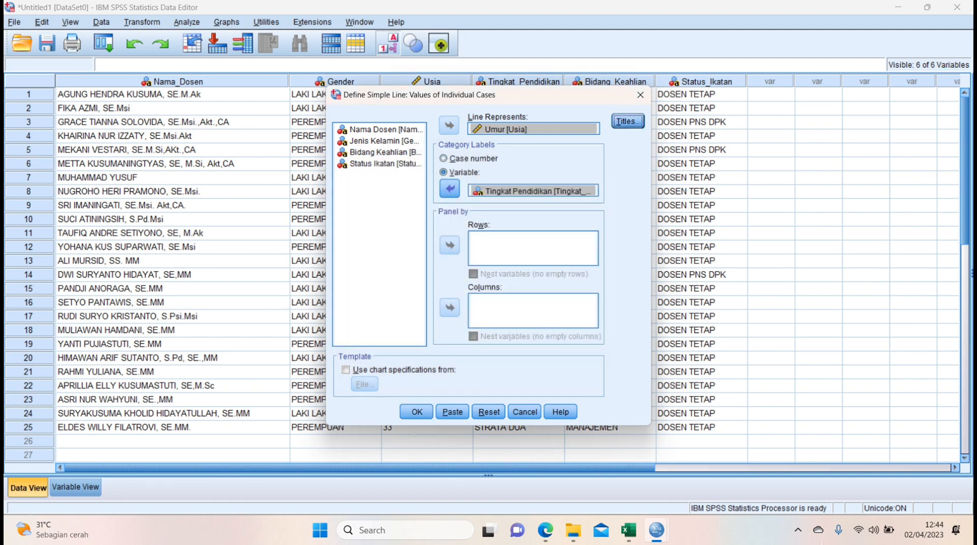
{"action": "left_click", "coordinate": [417, 412]}
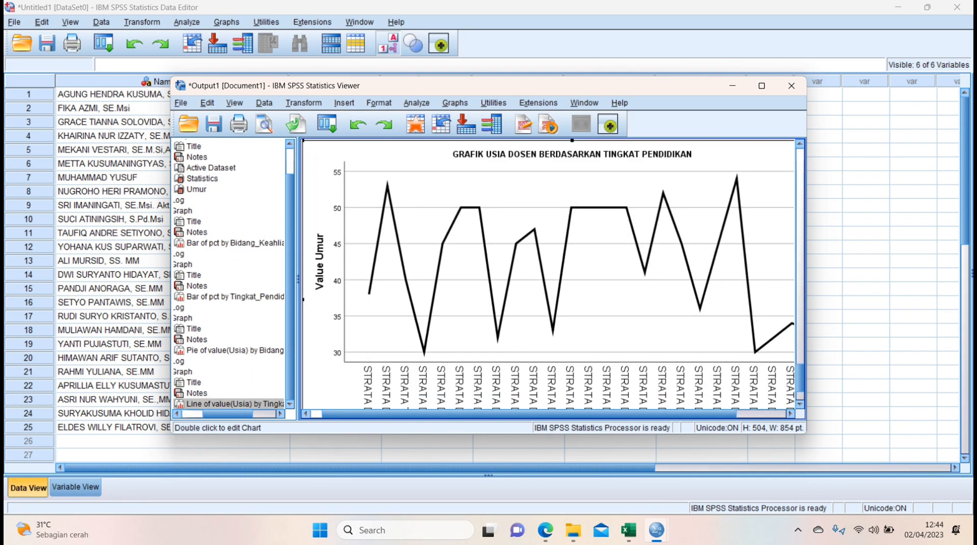
Open the Tingkat Pendidikan line chart for editing, add data labels along the line, and minimize the chart editor.
{"action": "double_click", "coordinate": [549, 275]}
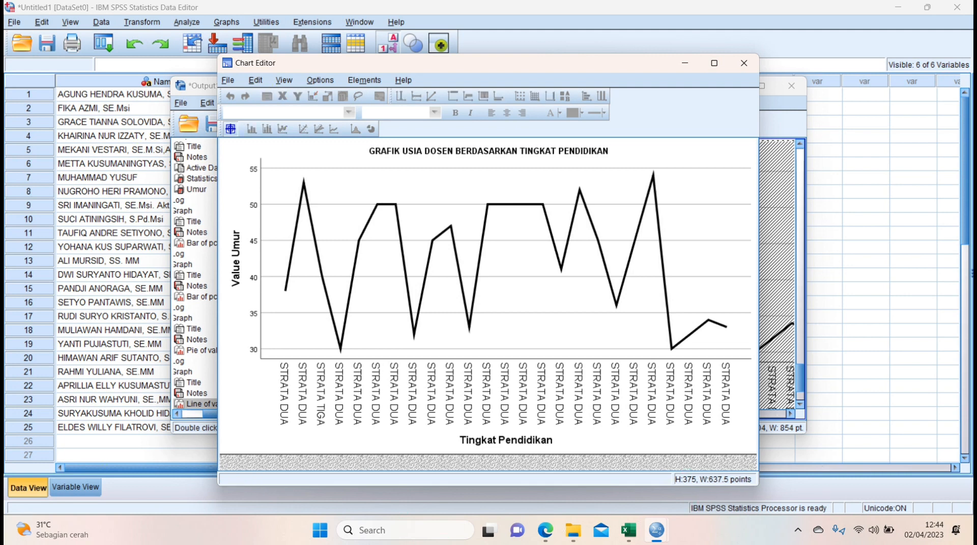
{"action": "left_click", "coordinate": [478, 266]}
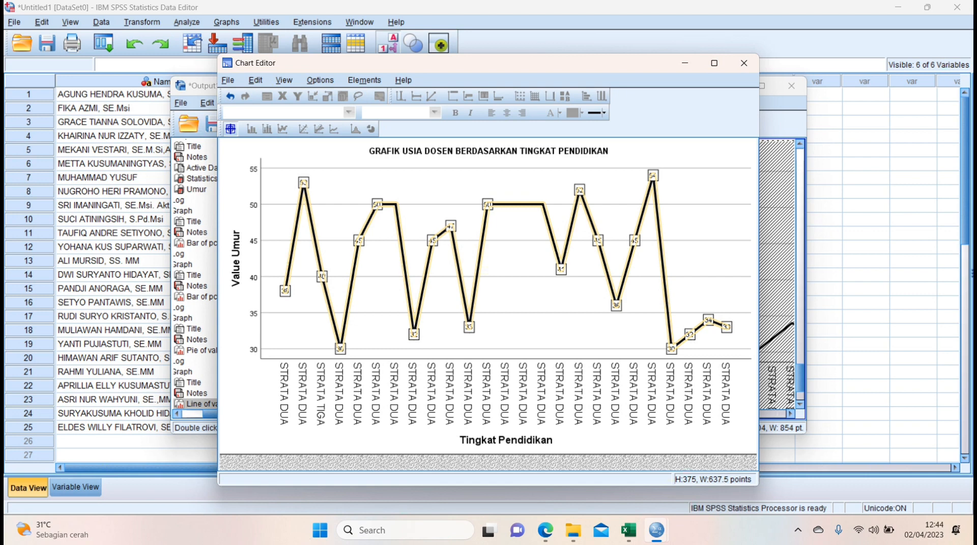
{"action": "left_click", "coordinate": [685, 63]}
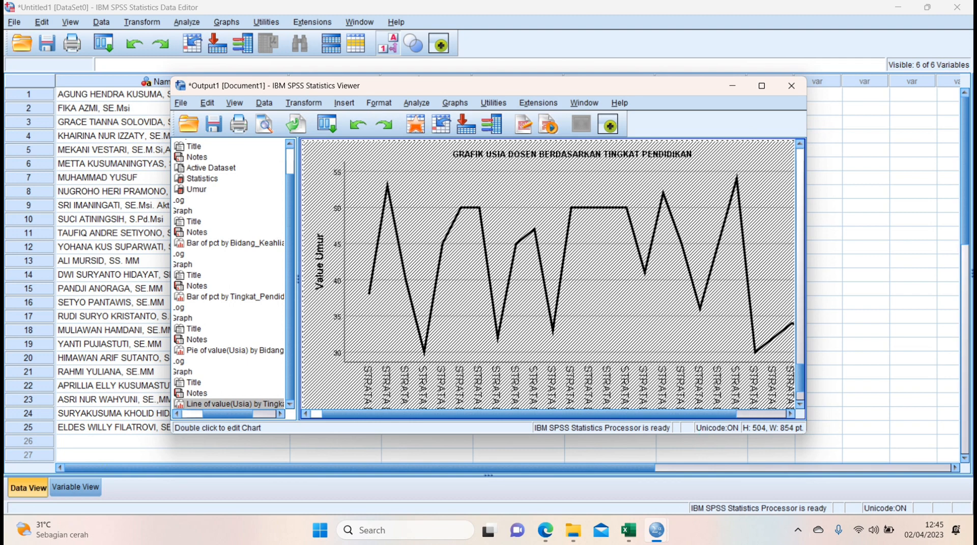
{"action": "scroll", "coordinate": [548, 274], "scroll_direction": "up", "scroll_amount": 20}
{"action": "scroll", "coordinate": [548, 275], "scroll_direction": "down", "scroll_amount": 20}
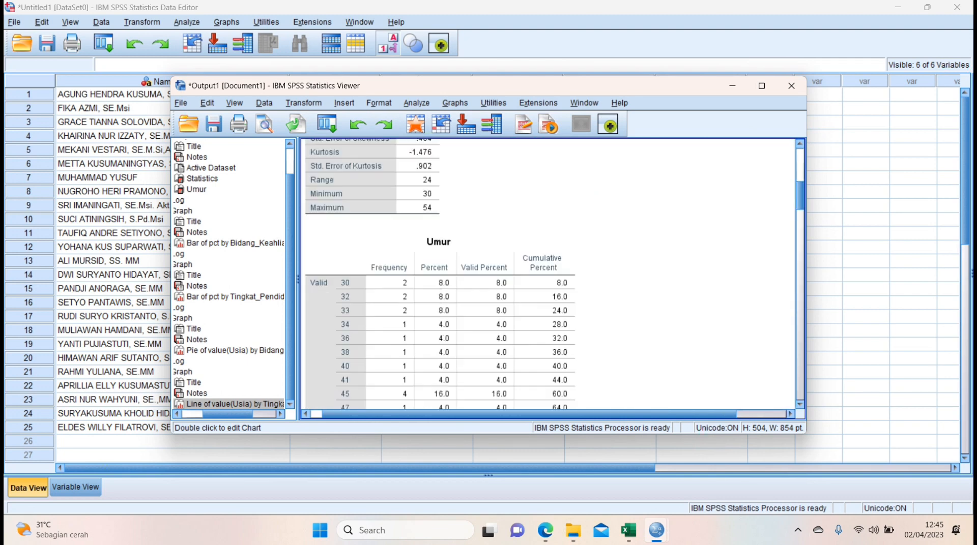
{"action": "scroll", "coordinate": [548, 275], "scroll_direction": "down", "scroll_amount": 10}
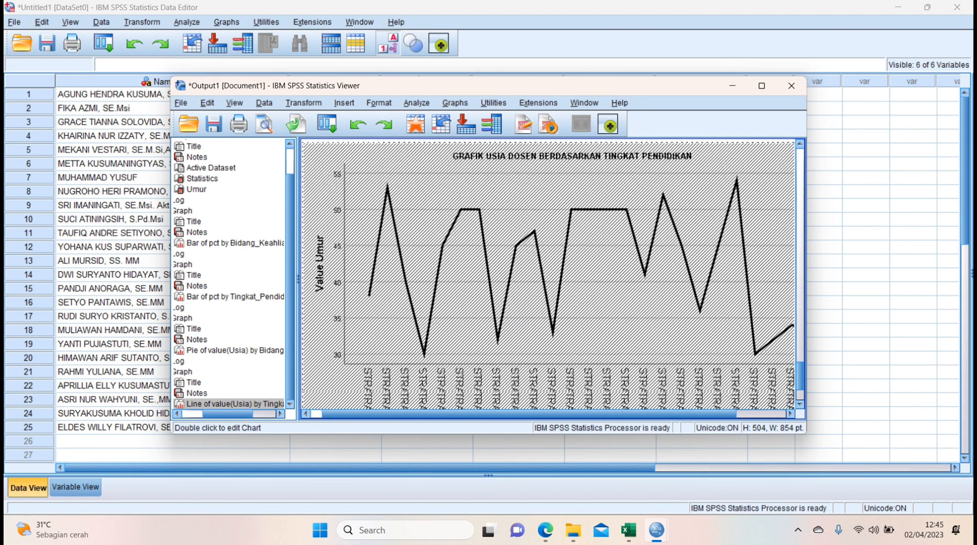